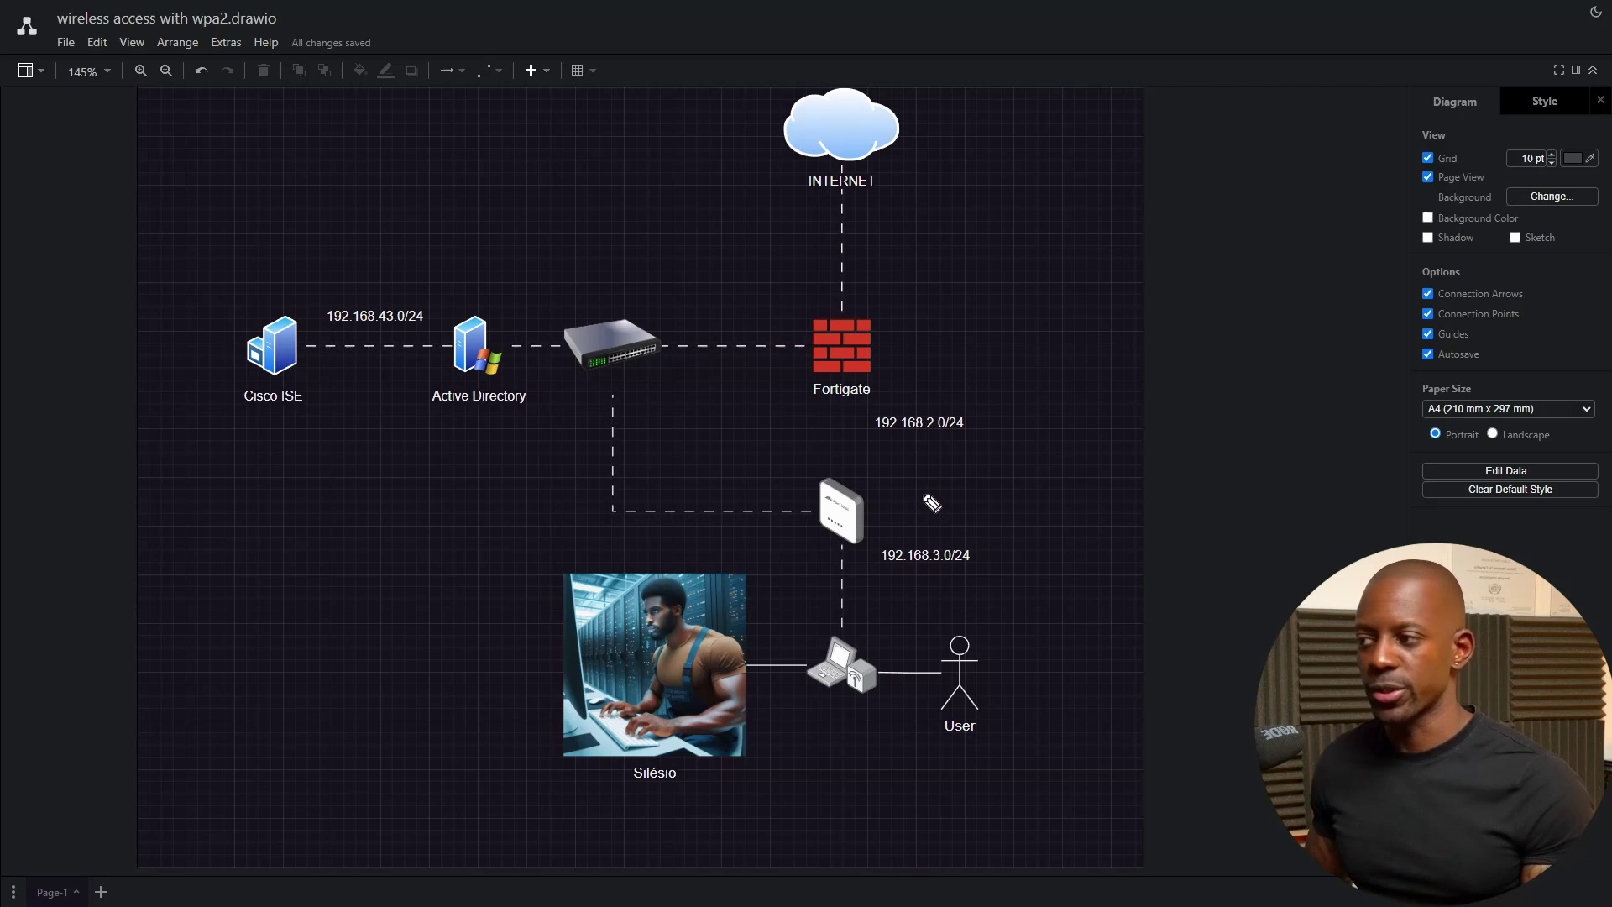
- Sketch a question mark beside User and an arrow pointing at the access point
mouse_move(985, 612)
left_mouse_down()
mouse_move(1009, 620)
mouse_move(998, 638)
left_mouse_up()
left_click(1001, 647)
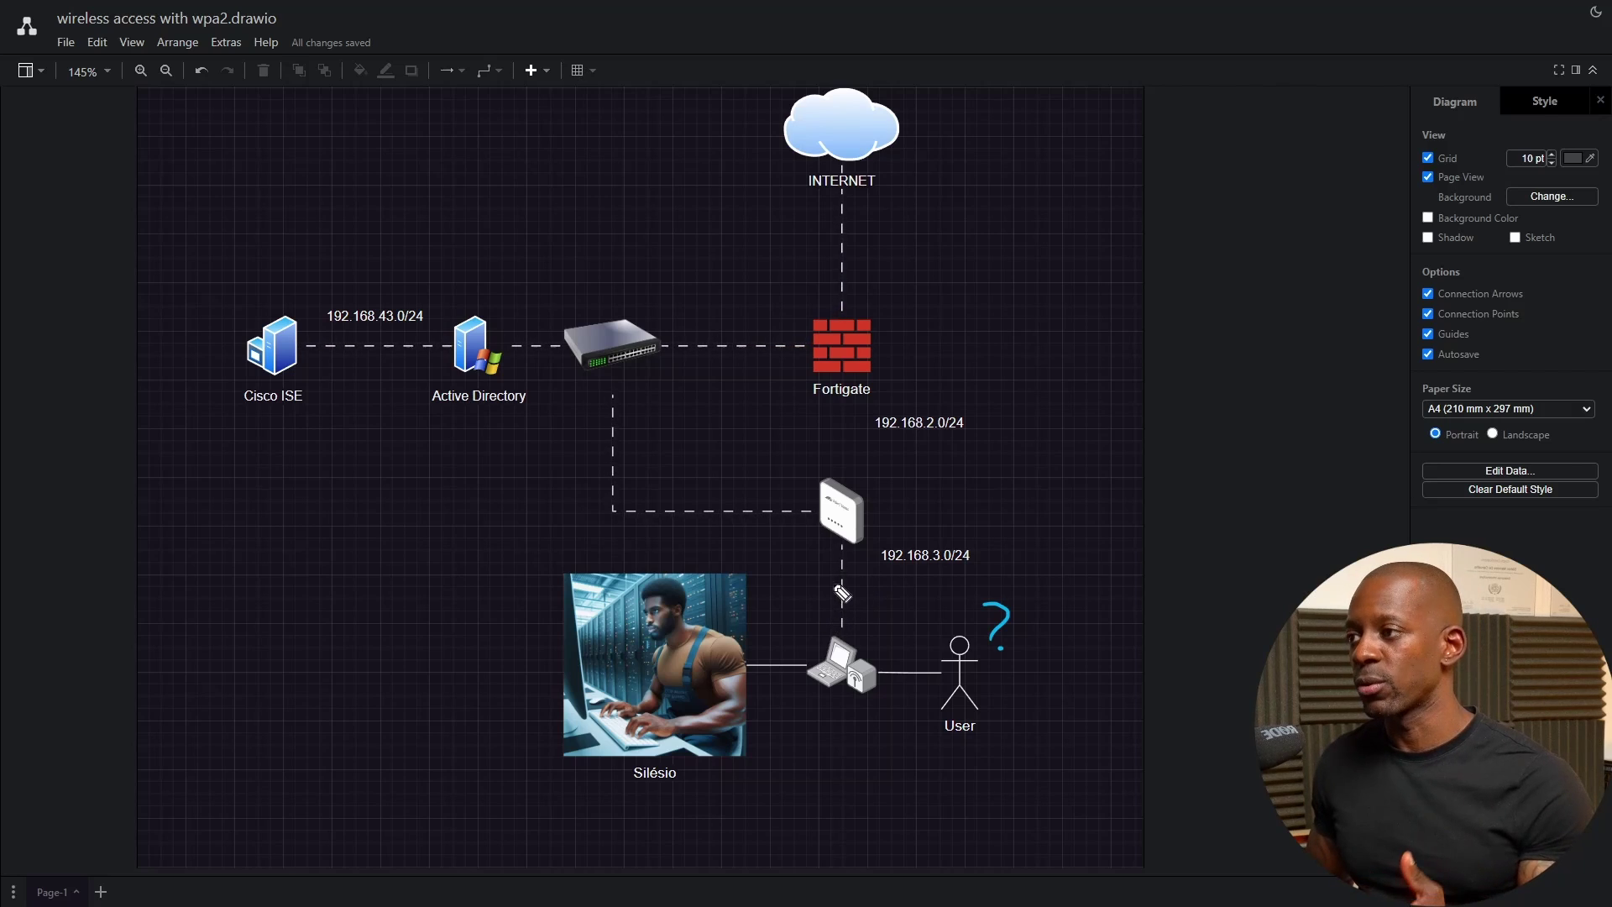
mouse_move(880, 511)
left_mouse_down()
mouse_move(895, 522)
mouse_move(1022, 487)
mouse_move(1053, 519)
mouse_move(1066, 502)
mouse_move(1010, 480)
left_mouse_up()
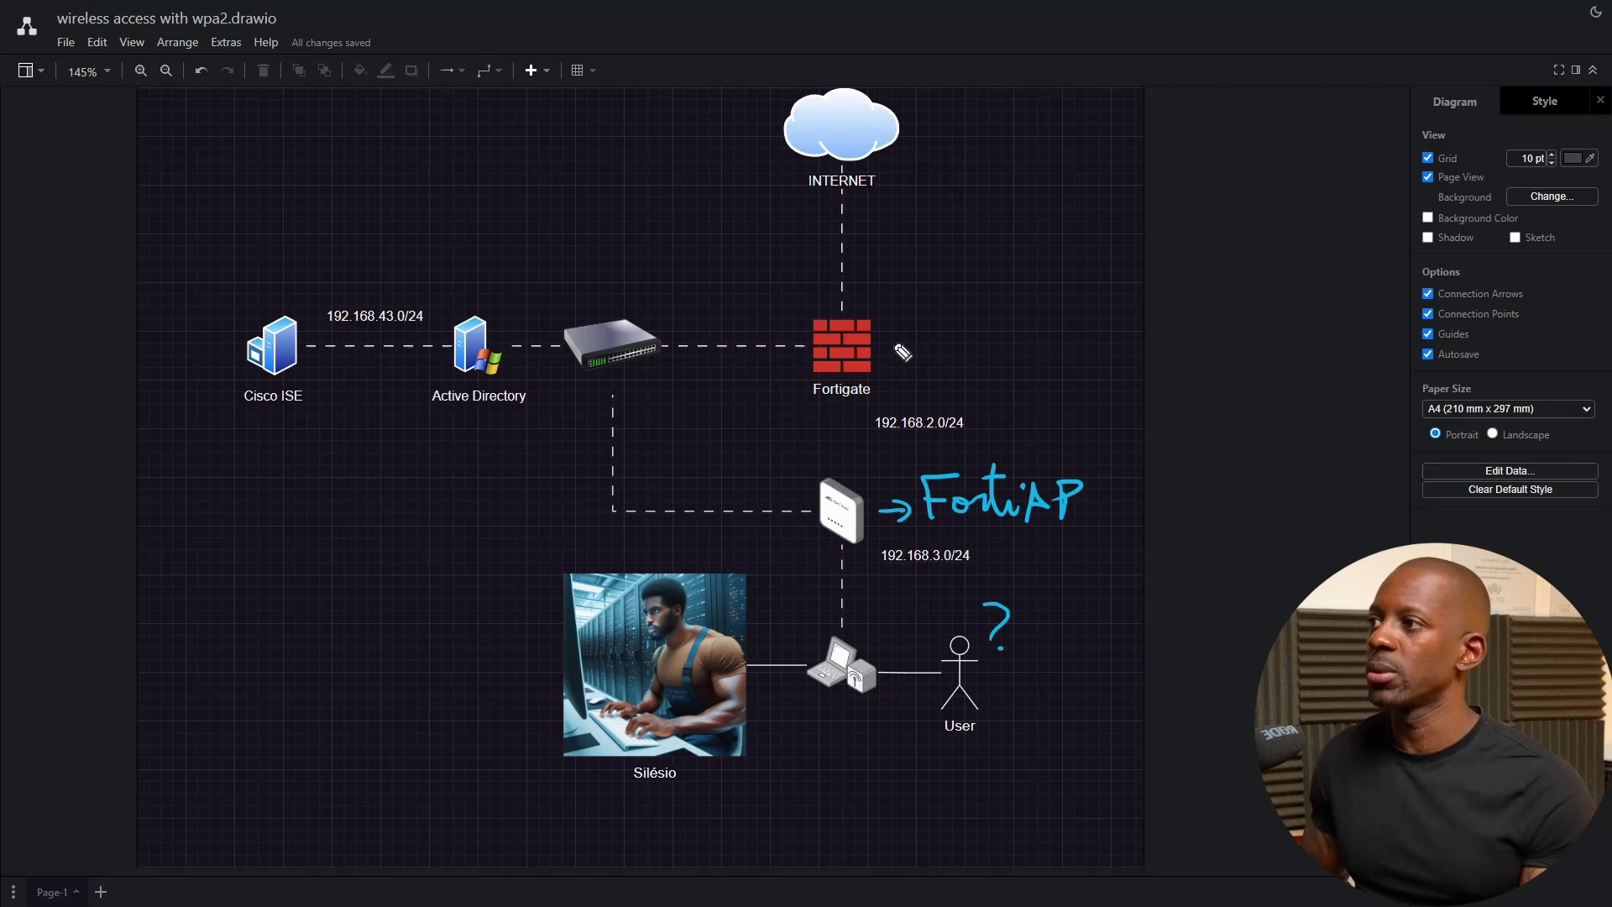
- Handwrite a blue 'WLC' note beside the Fortigate icon
left_click_drag(896, 321, 1014, 346)
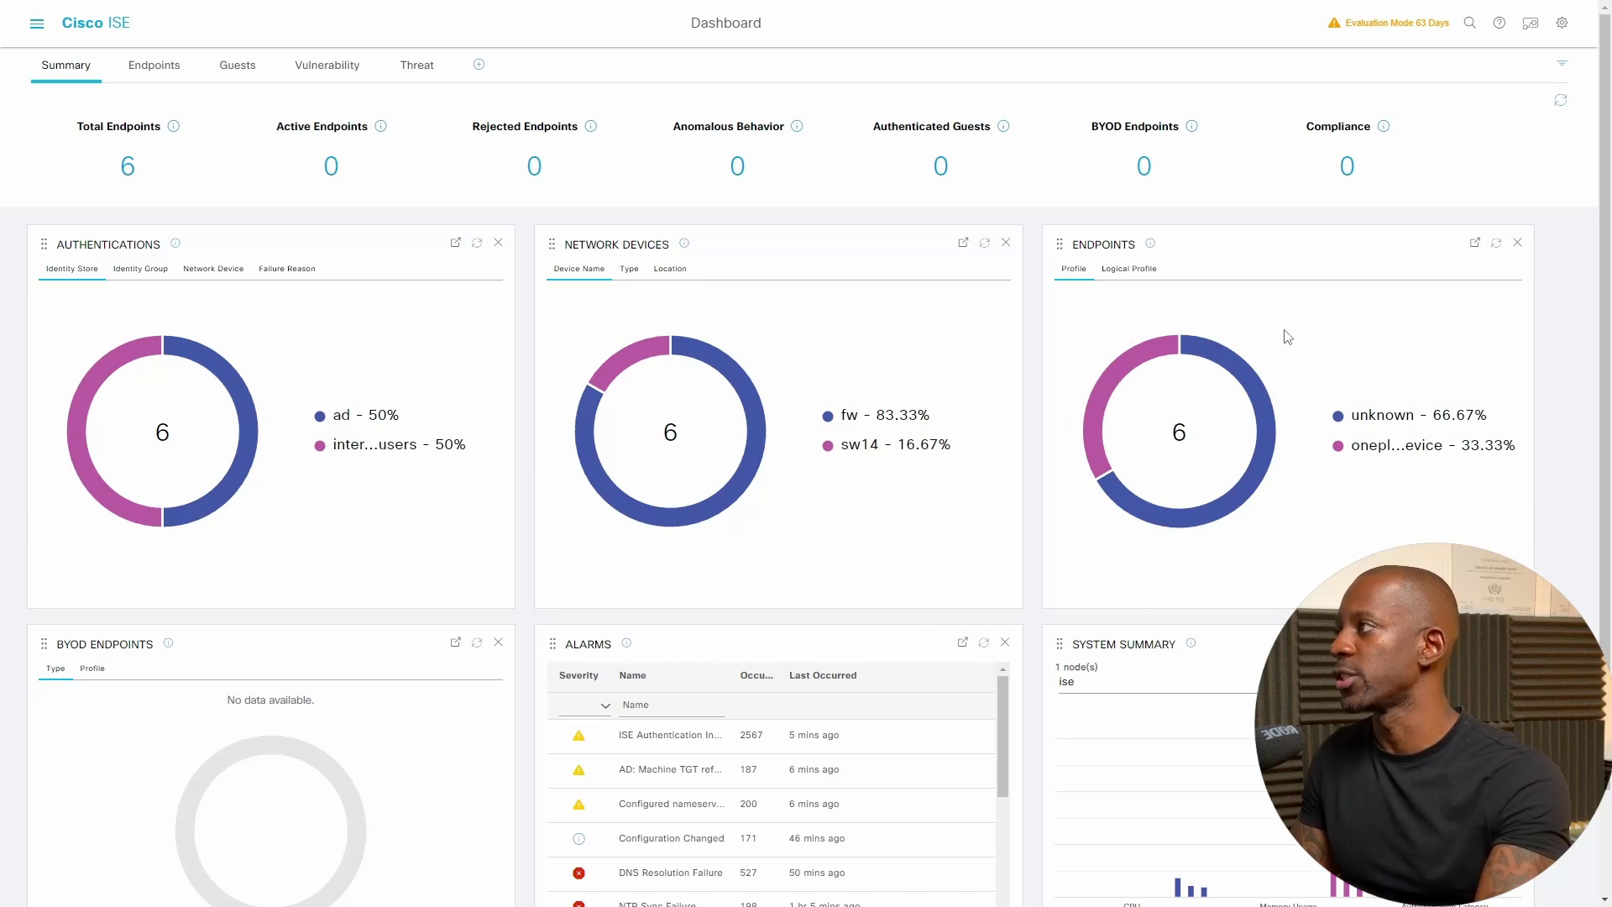
- Add a new network device named FORTIGATE with IP address 192.168.2.1
left_click(38, 25)
left_click(165, 149)
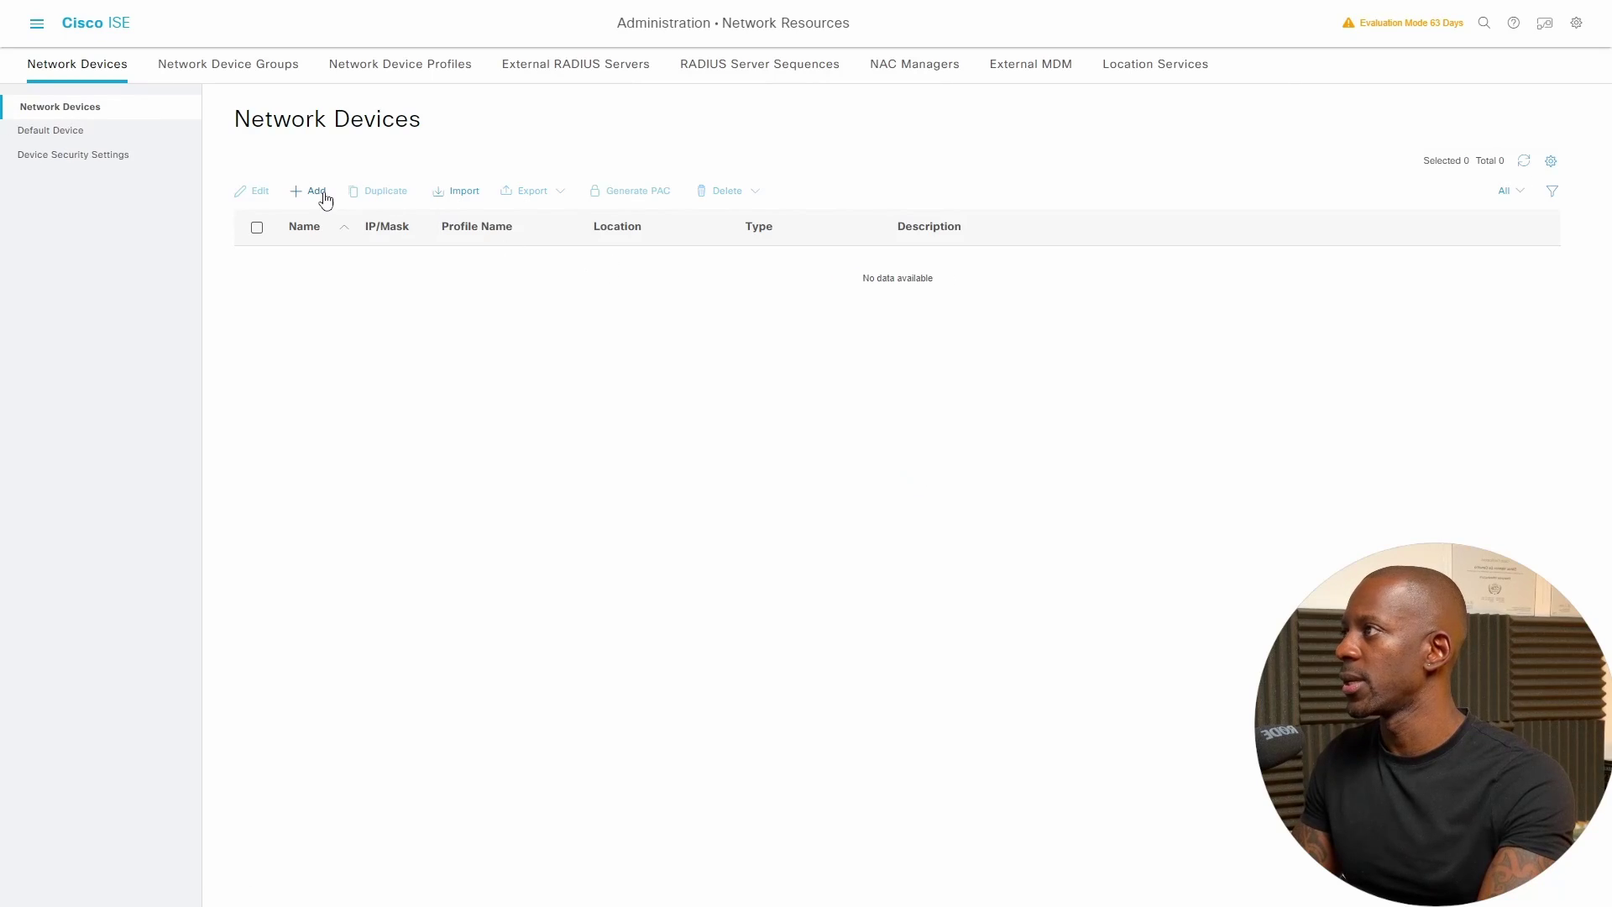
left_click(319, 193)
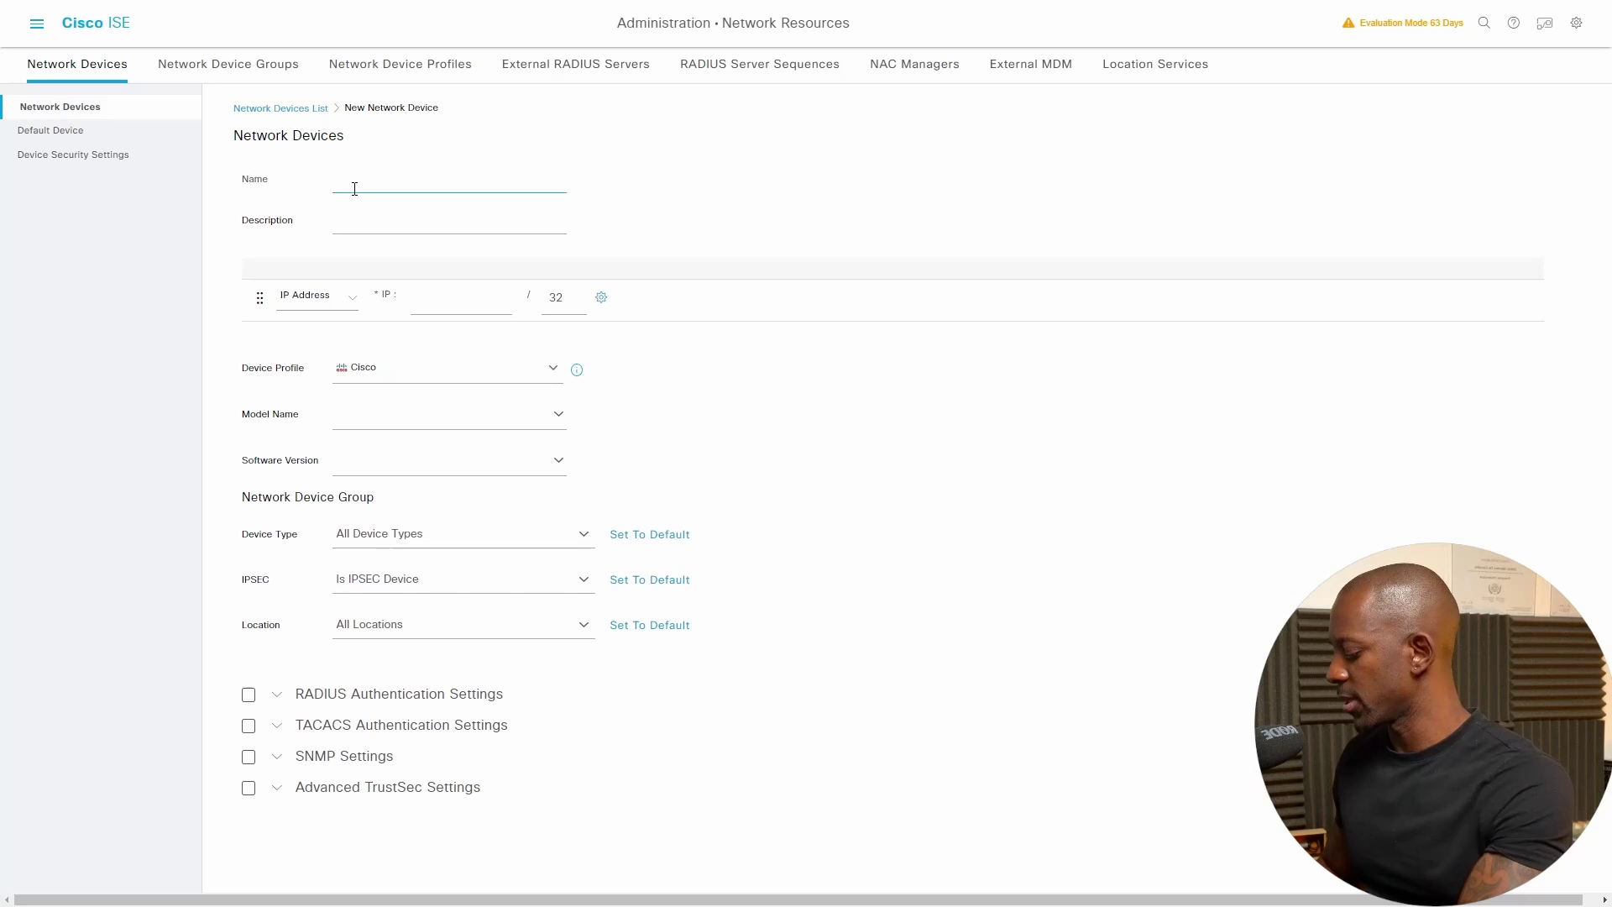
type("FORTIGATE")
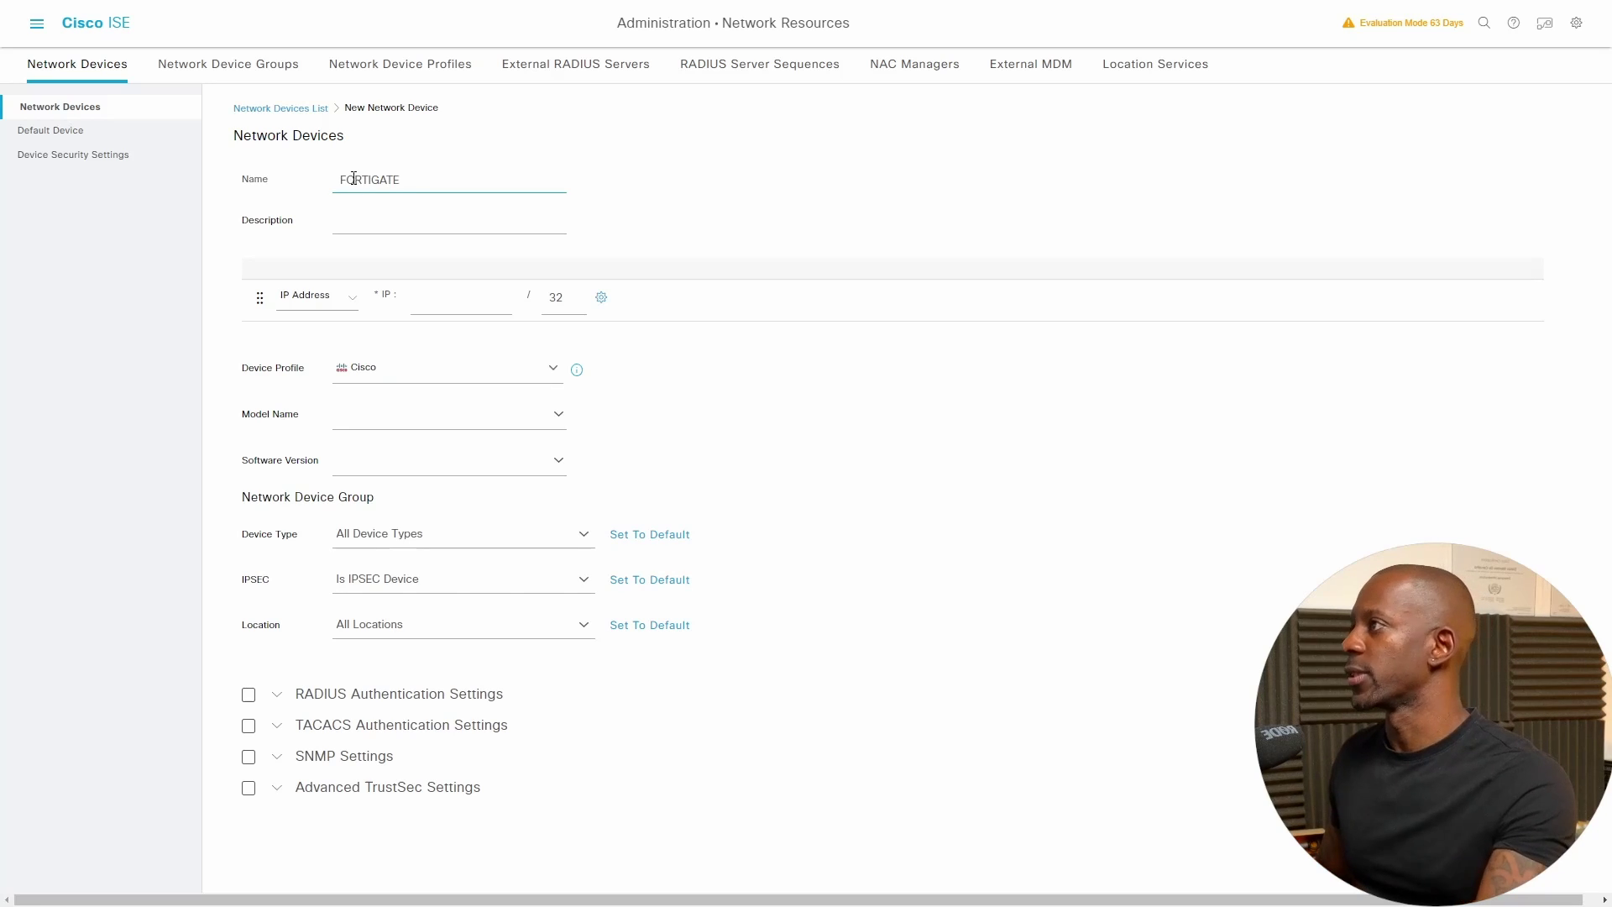
left_click(447, 306)
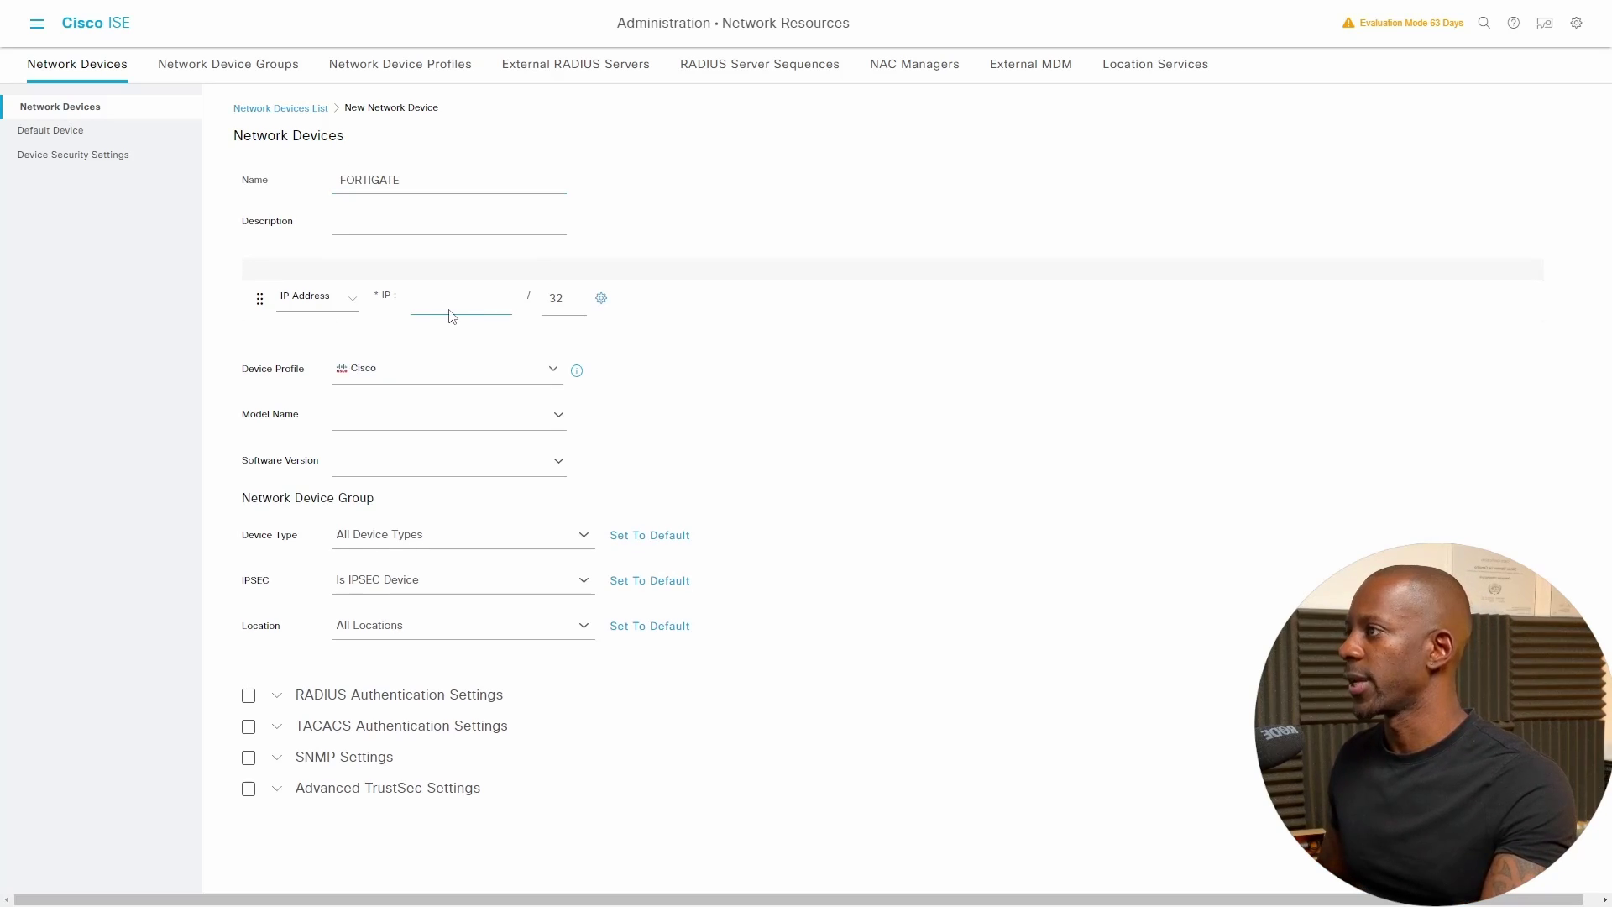
type("192.168")
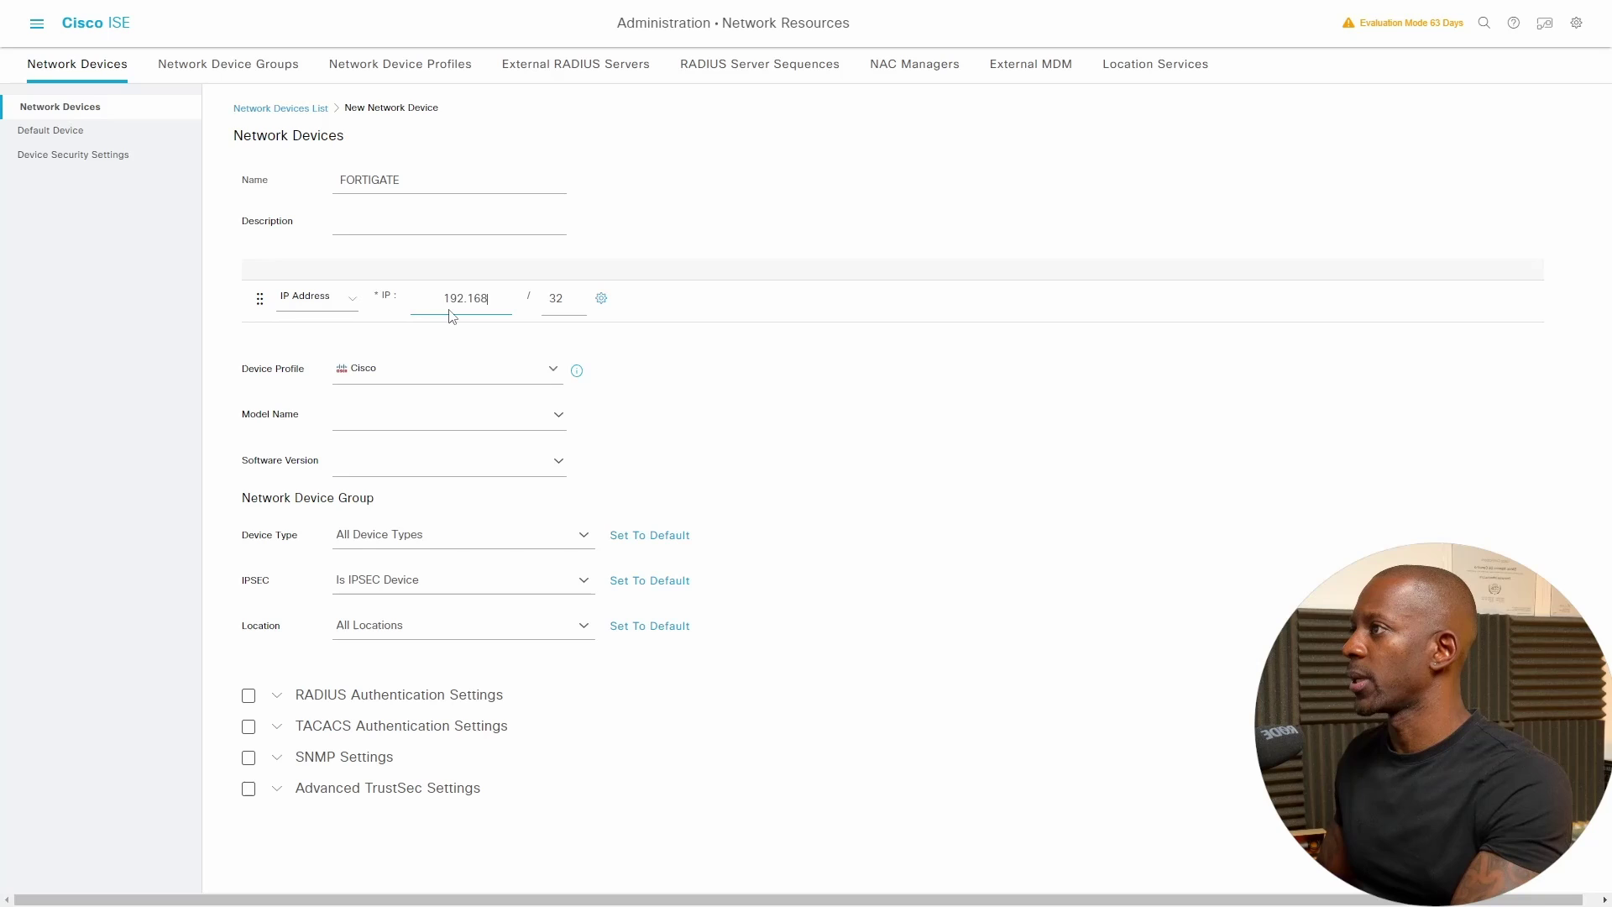
type(".2.1")
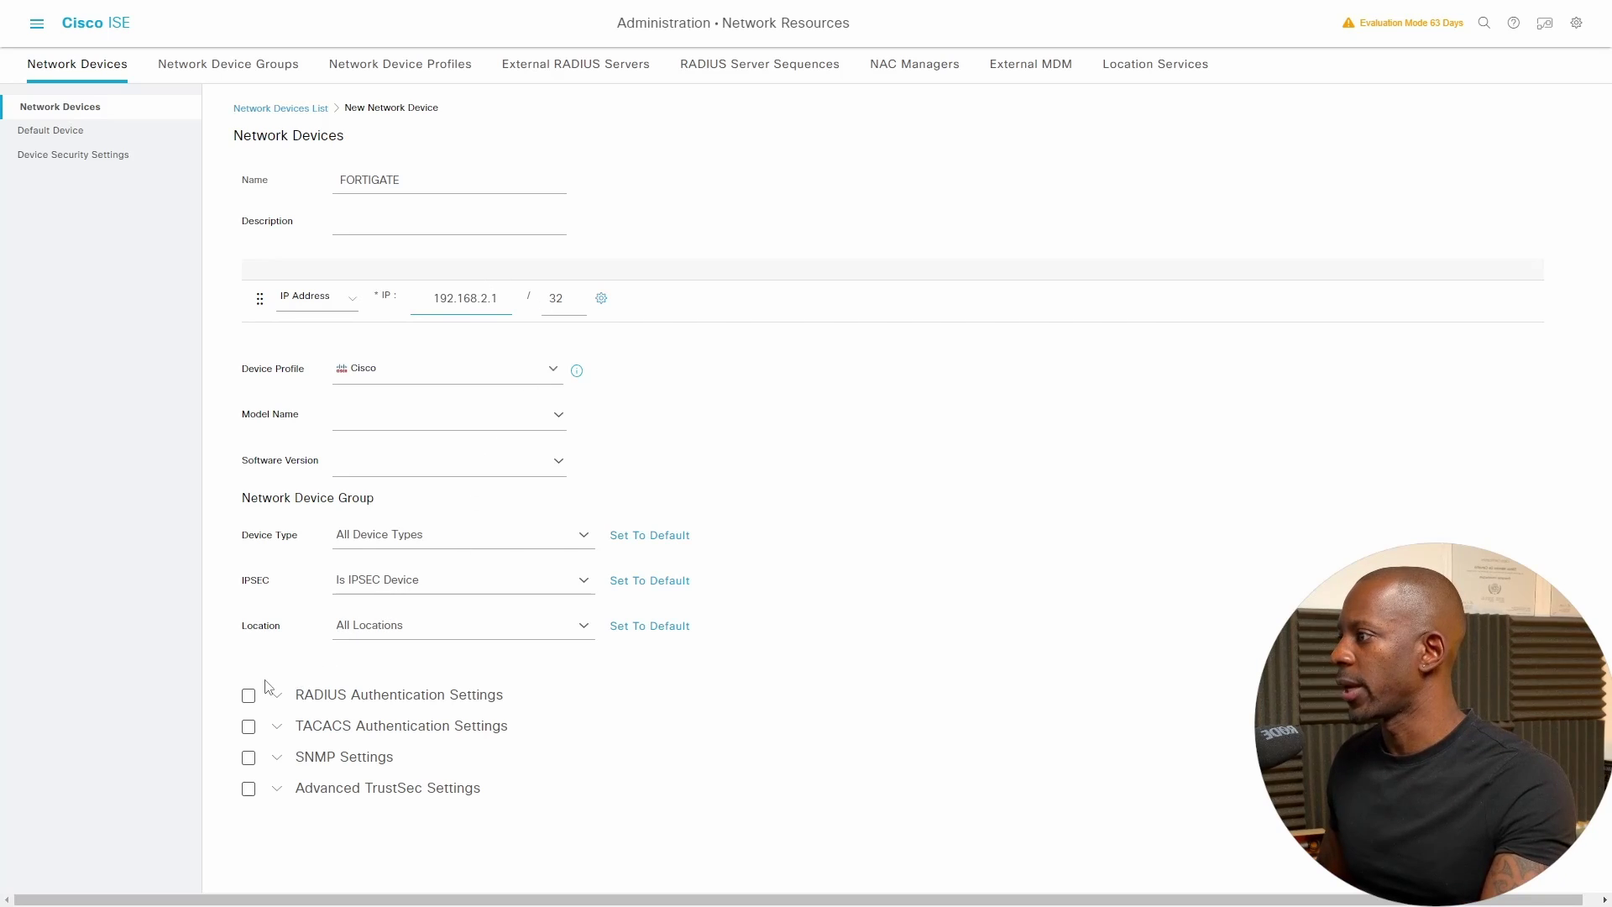
- Enable RADIUS authentication with a shared secret and submit the device
left_click(248, 695)
left_click(440, 807)
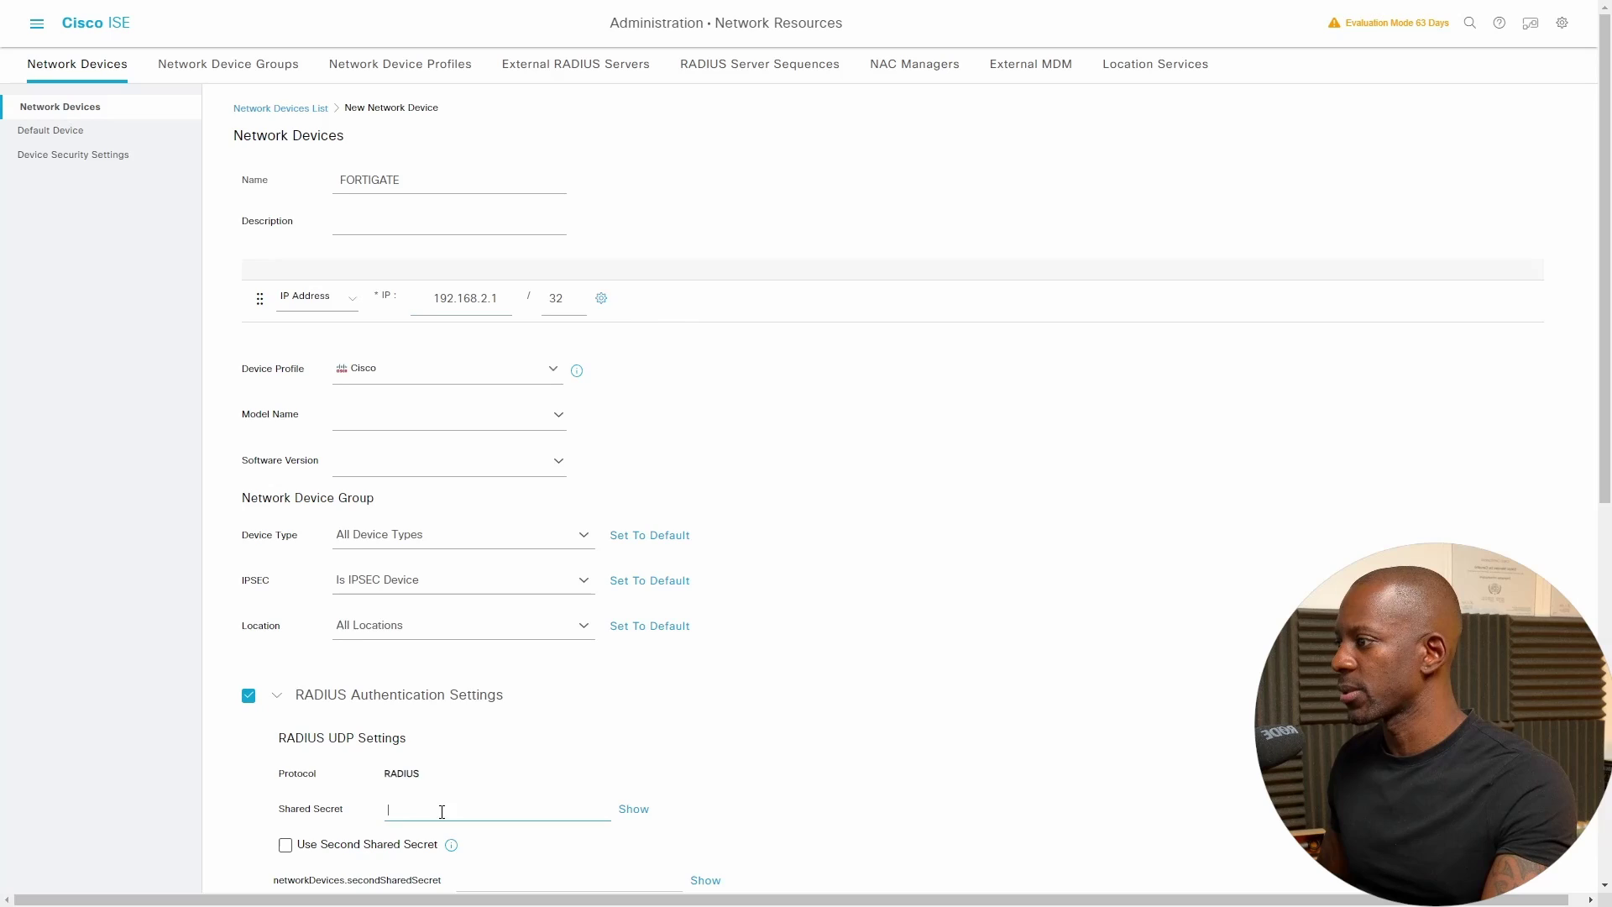
scroll(445, 802, "down", 2)
type("cisco123")
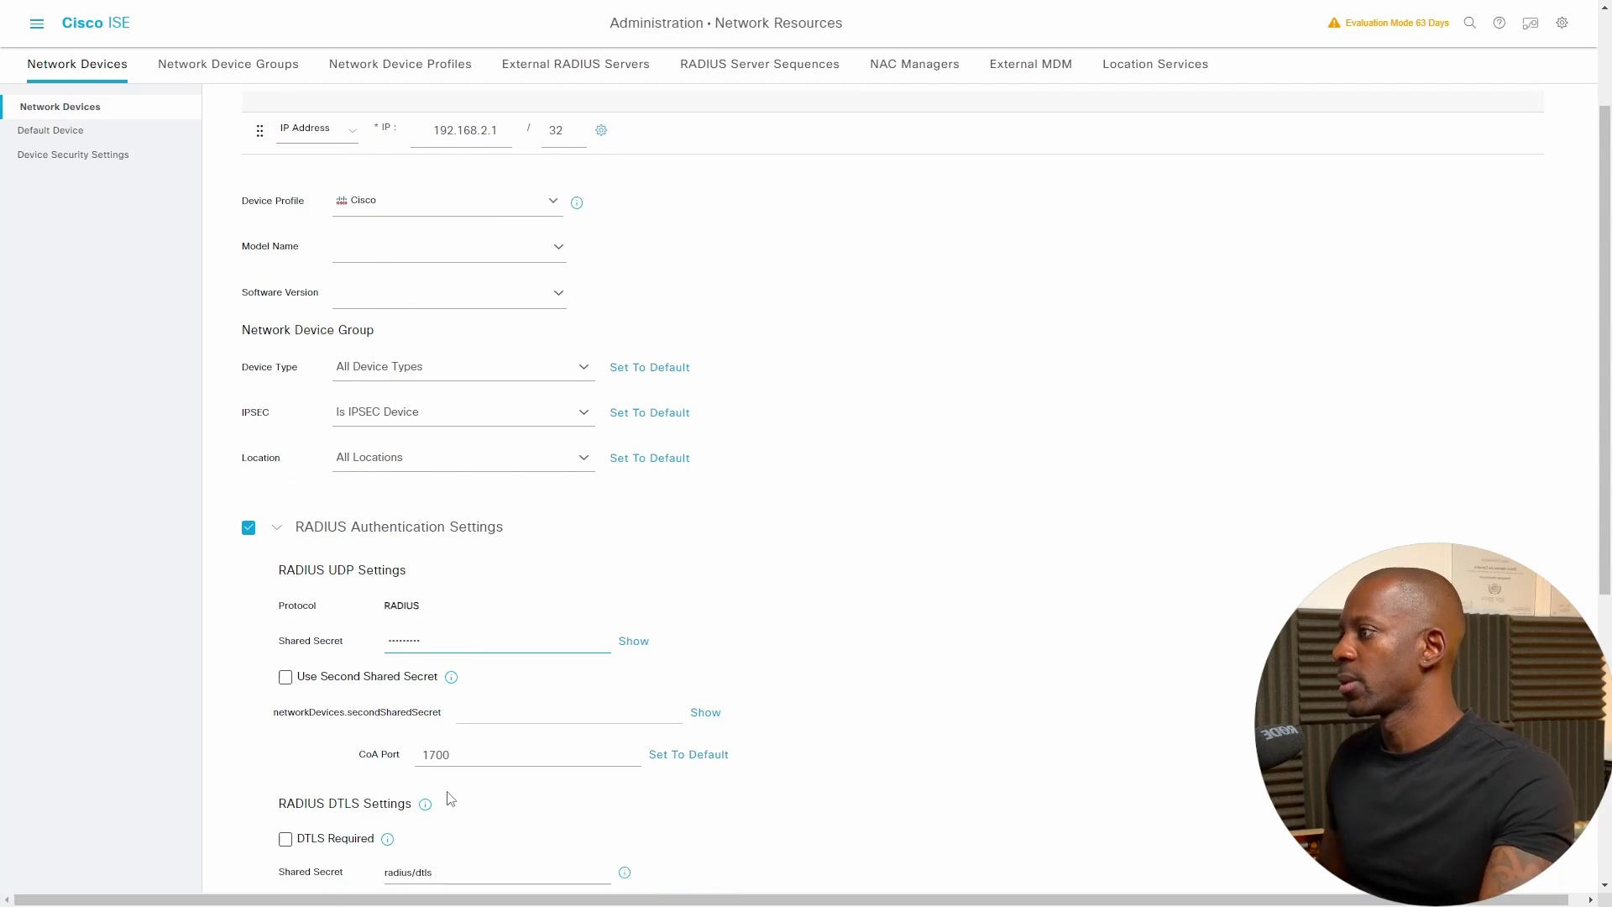
left_click(633, 643)
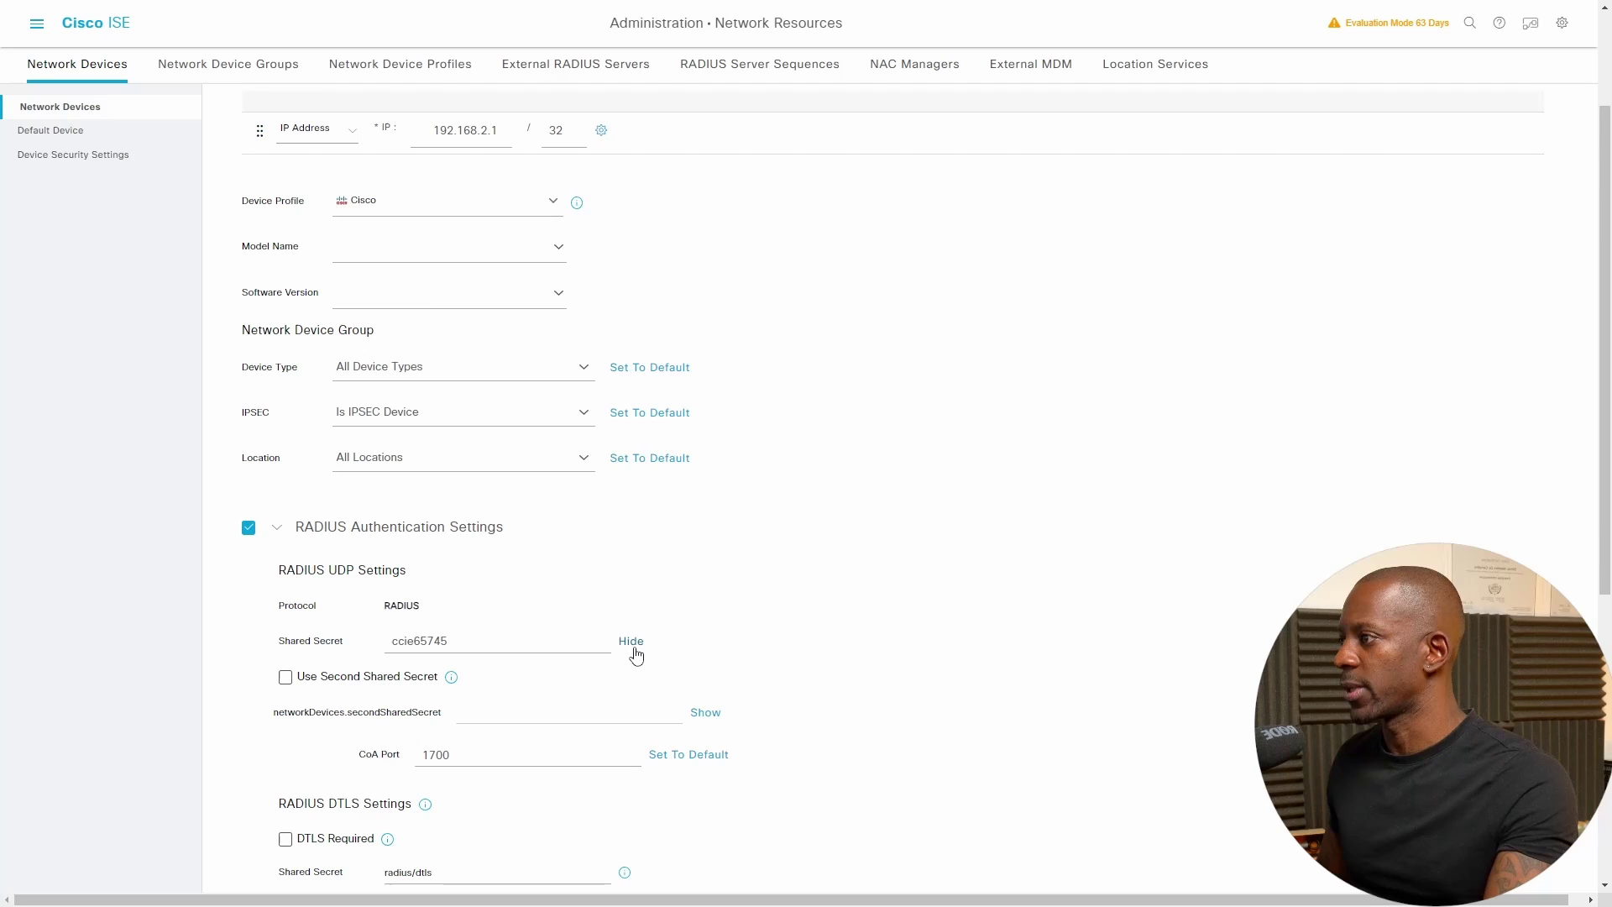
left_click(634, 648)
scroll(636, 652, "down", 6)
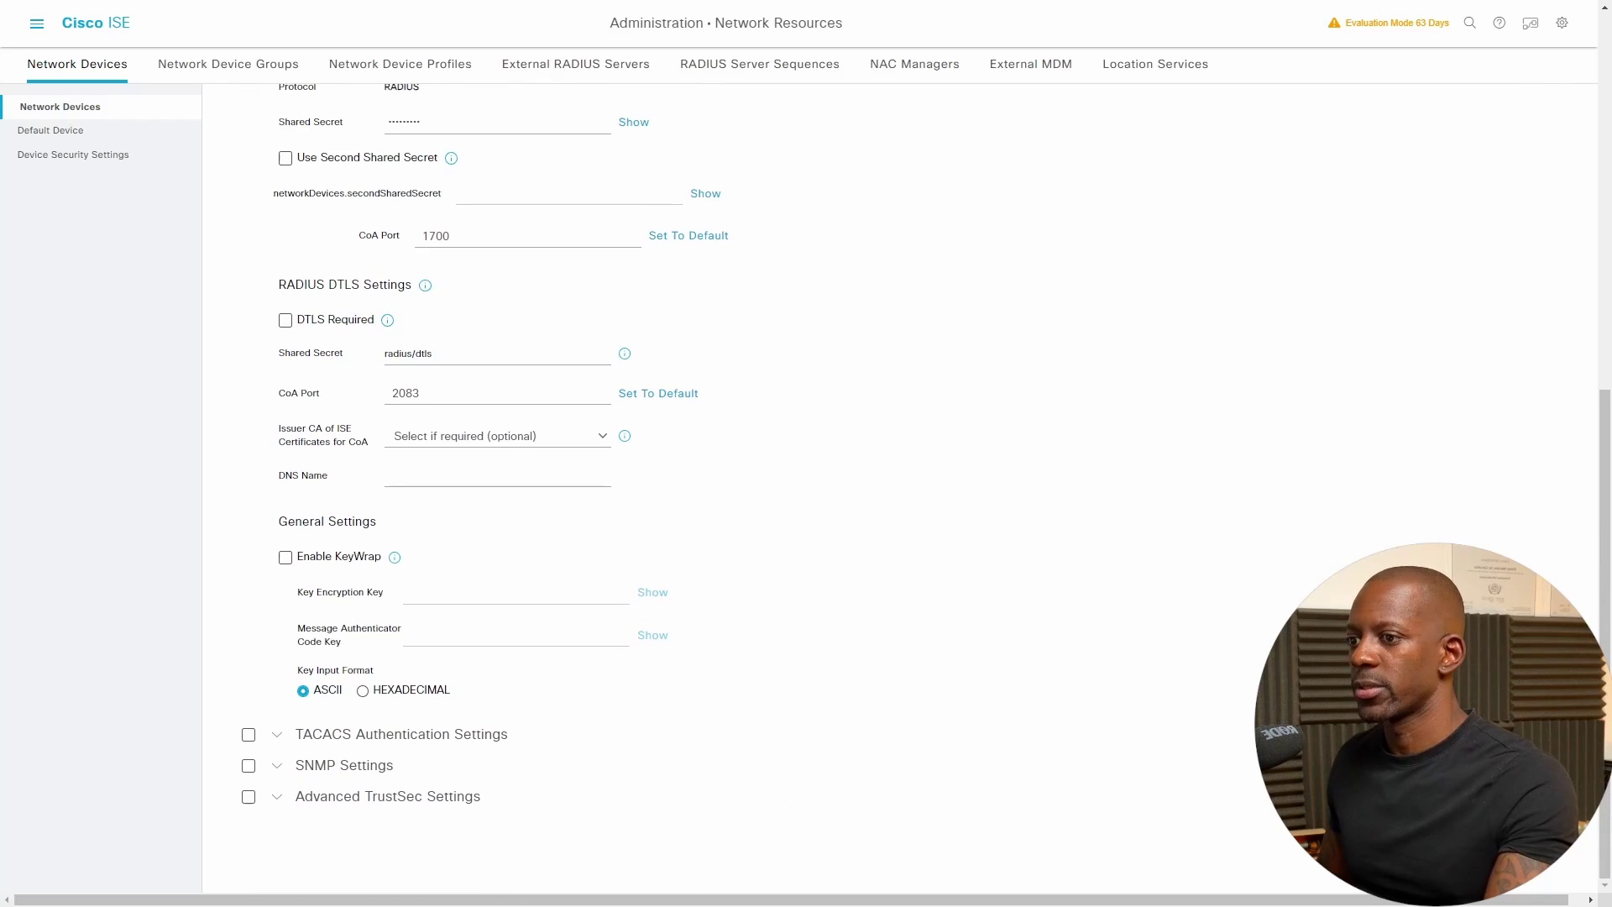
left_click(1545, 856)
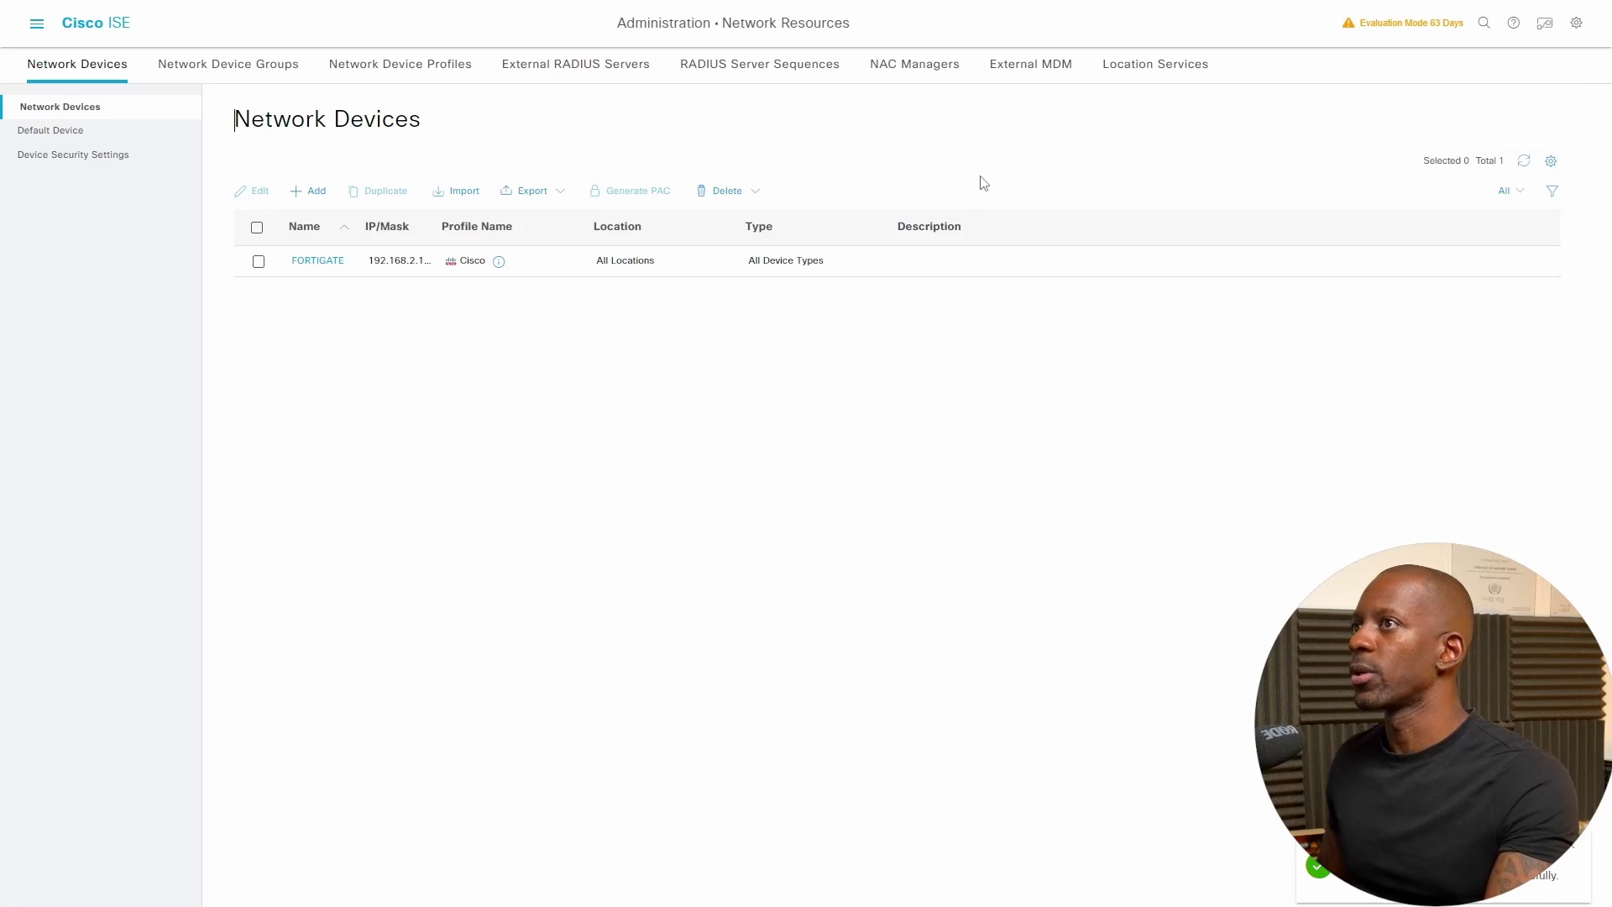
- Create a static route to 192.168.43.0/24 via gateway 192.168.2.201 on port4
key("ctrl+Tab")
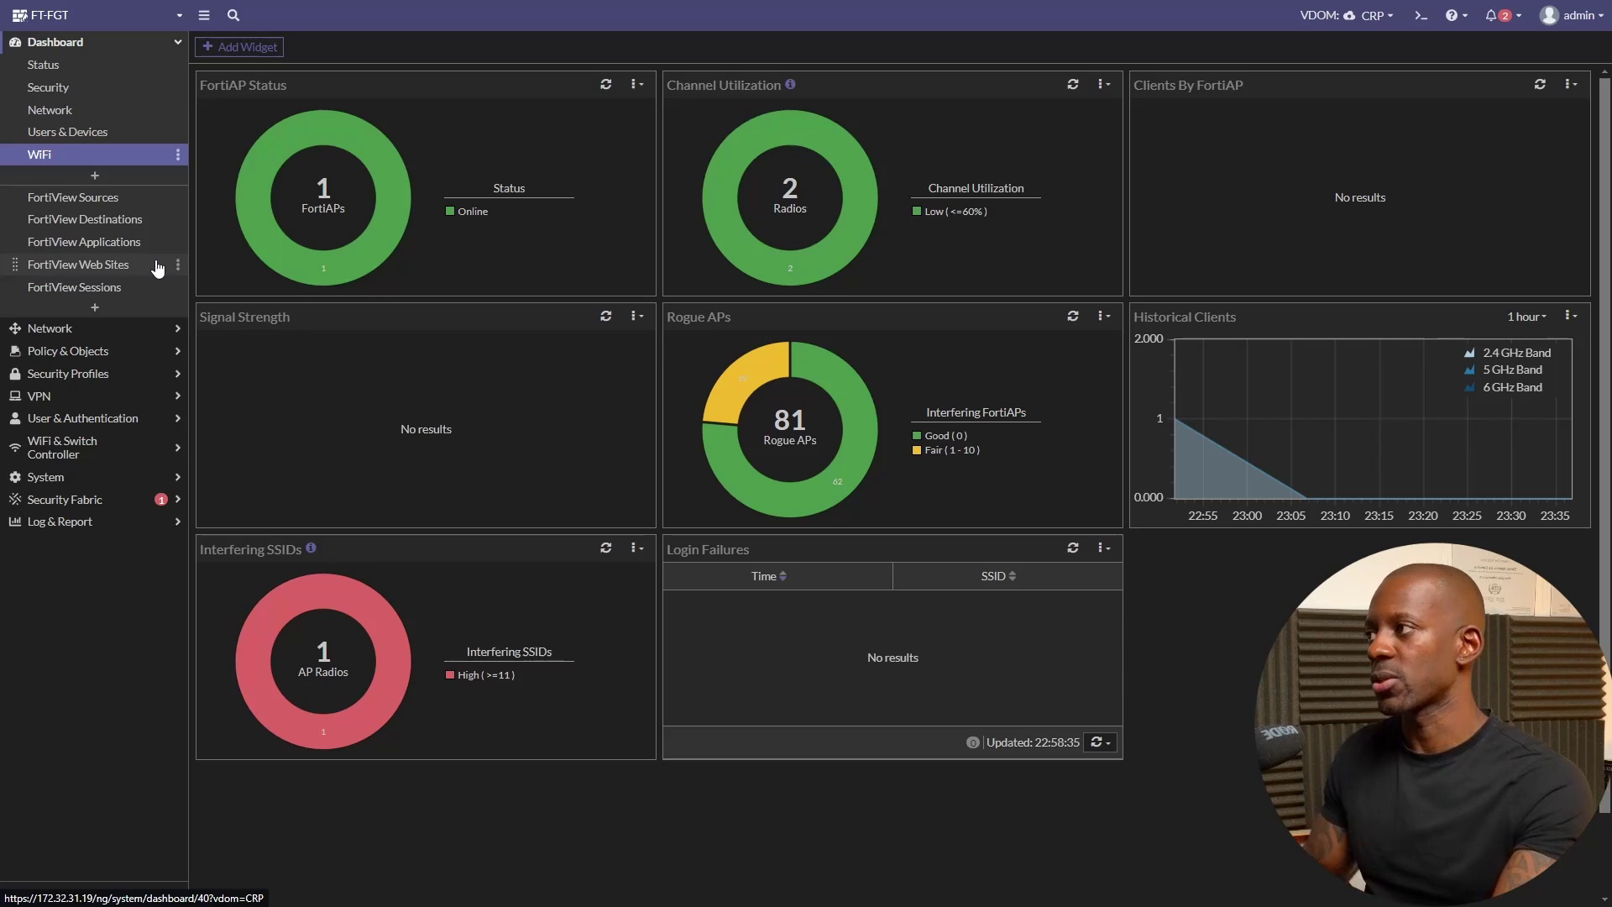
left_click(42, 330)
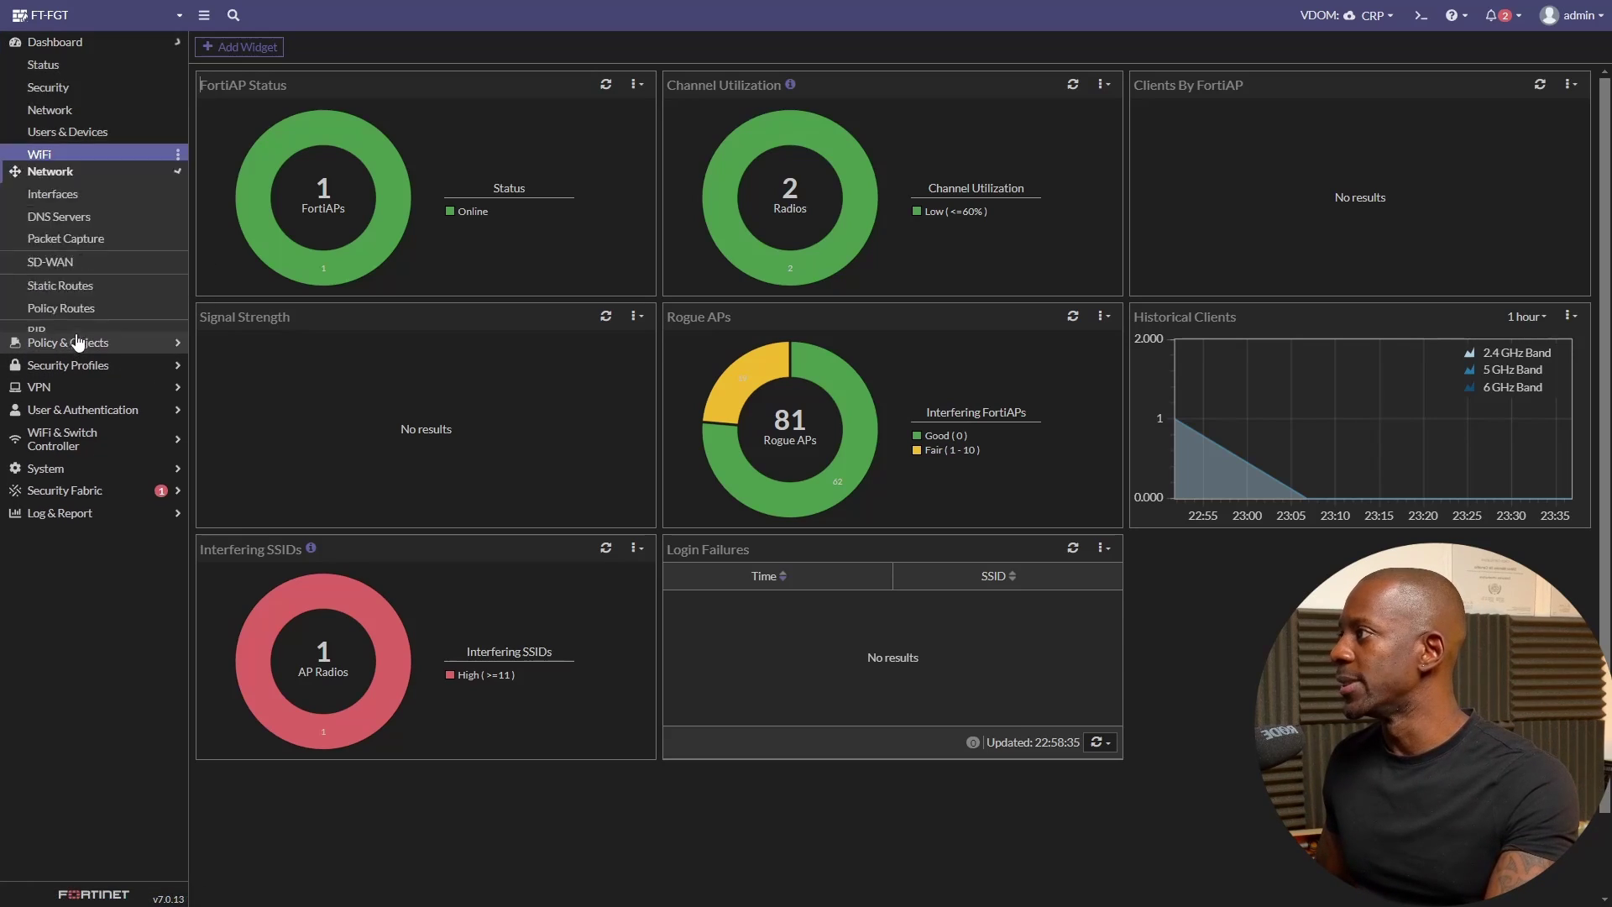
left_click(92, 186)
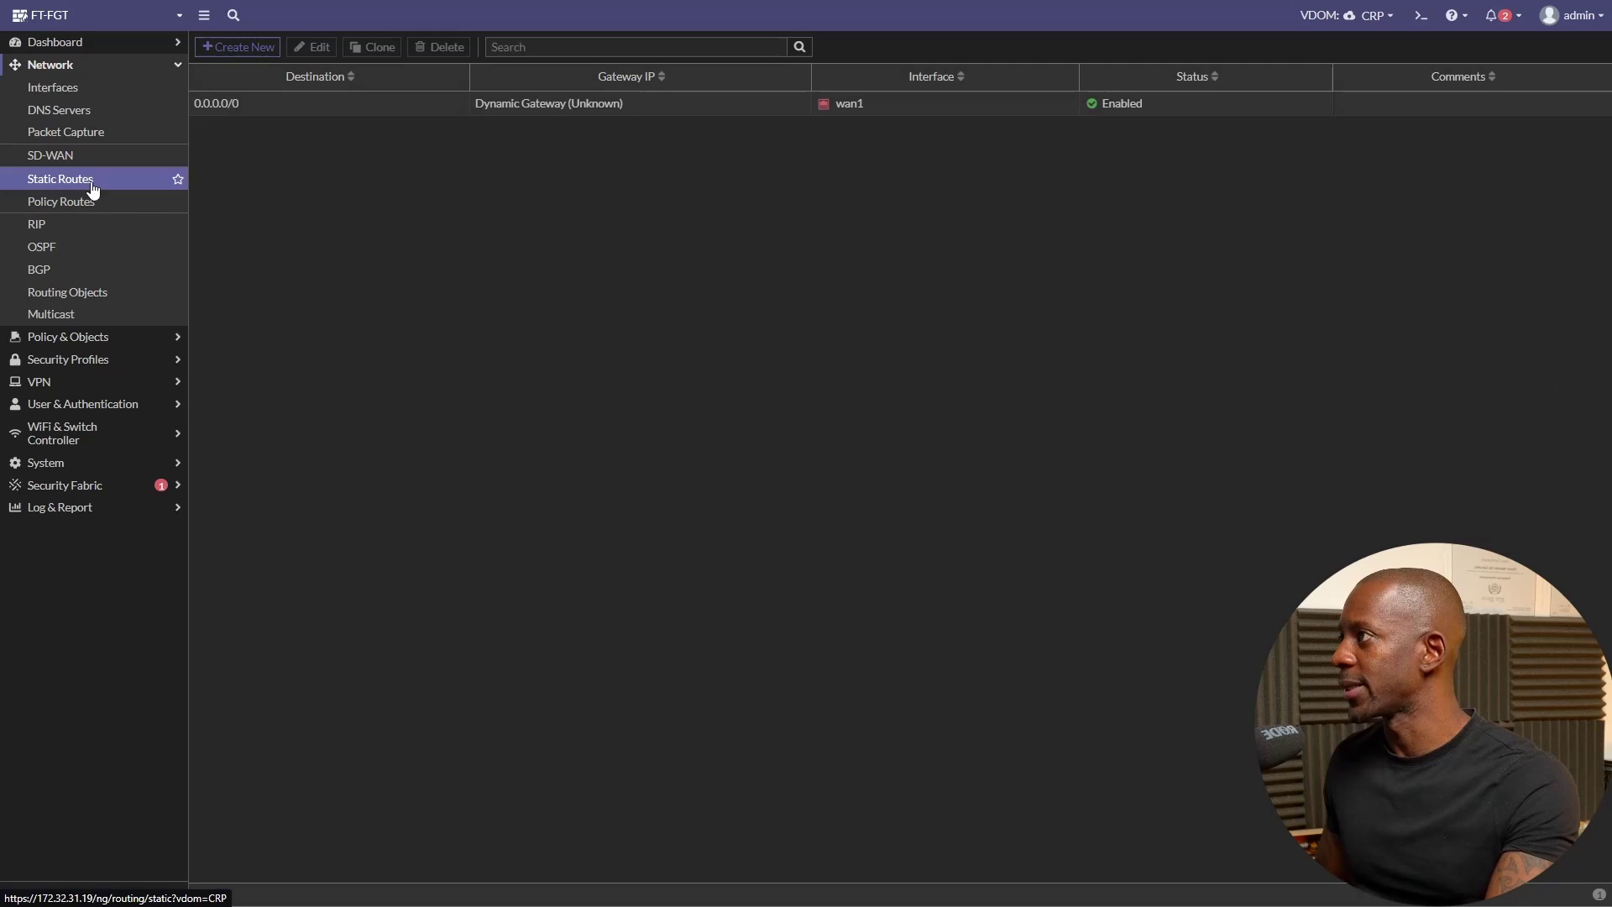
left_click(261, 49)
triple_click(491, 123)
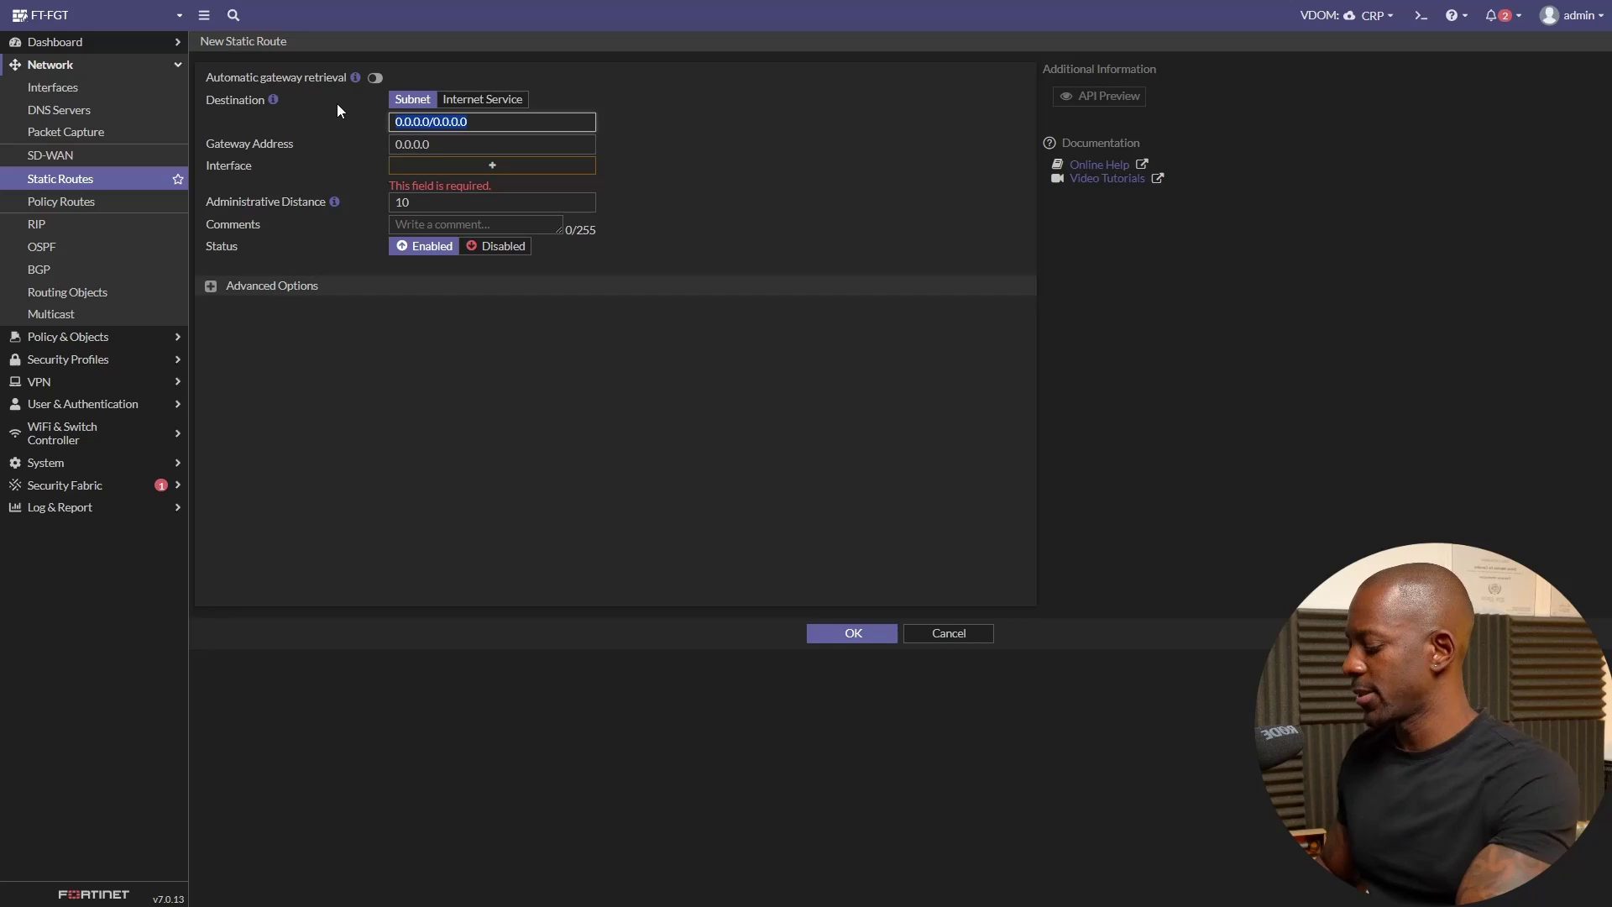
type("192.168.43.")
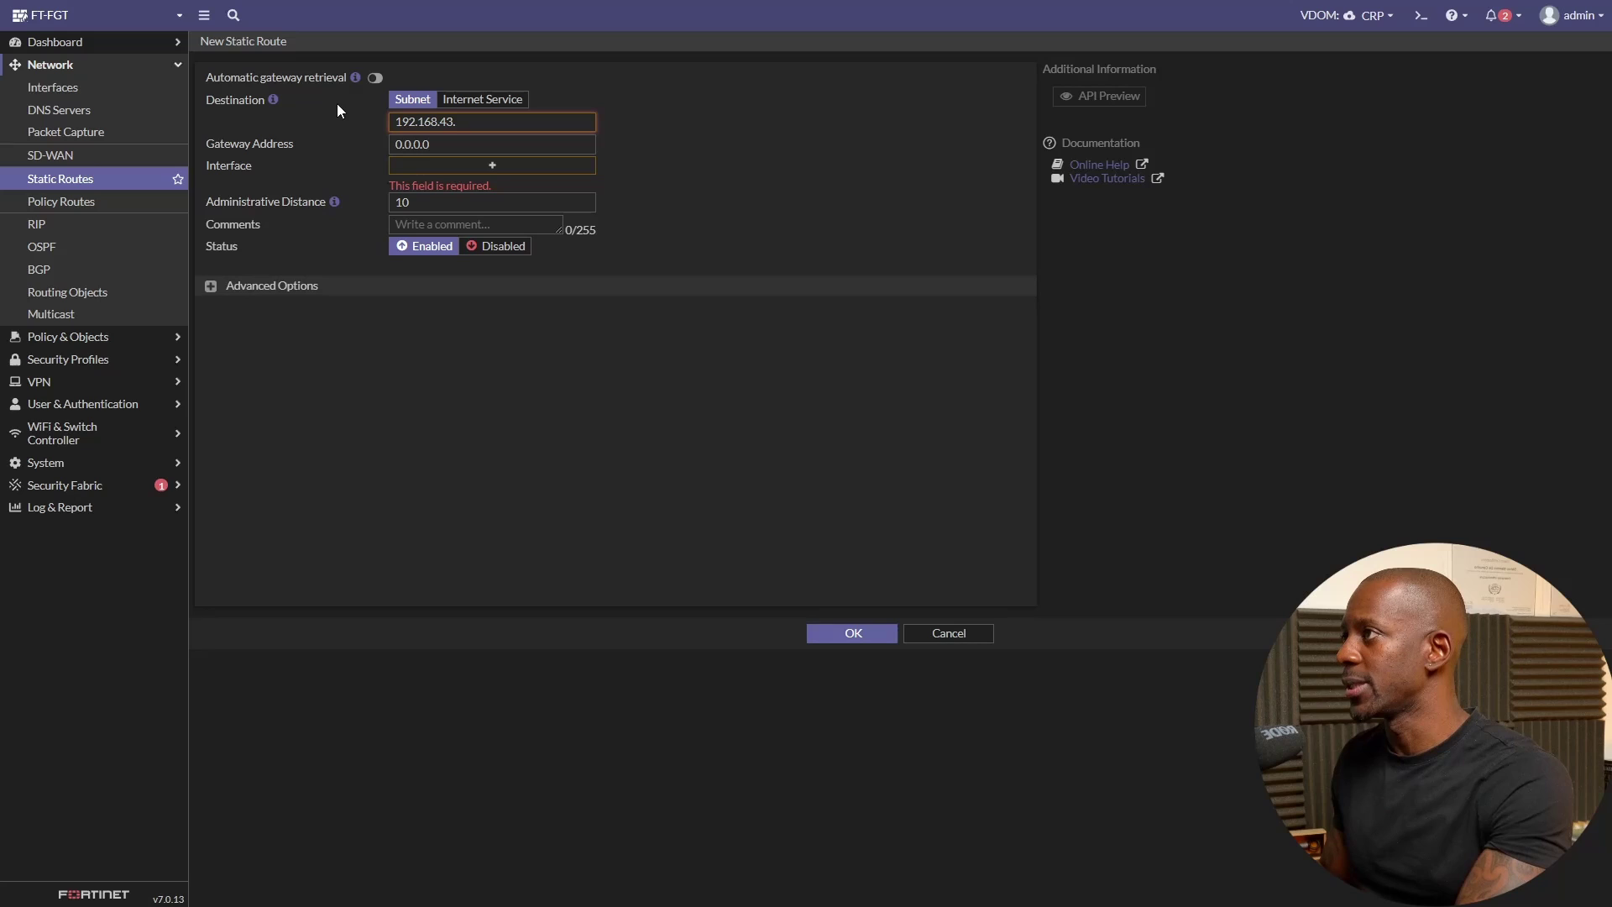
type("0/24")
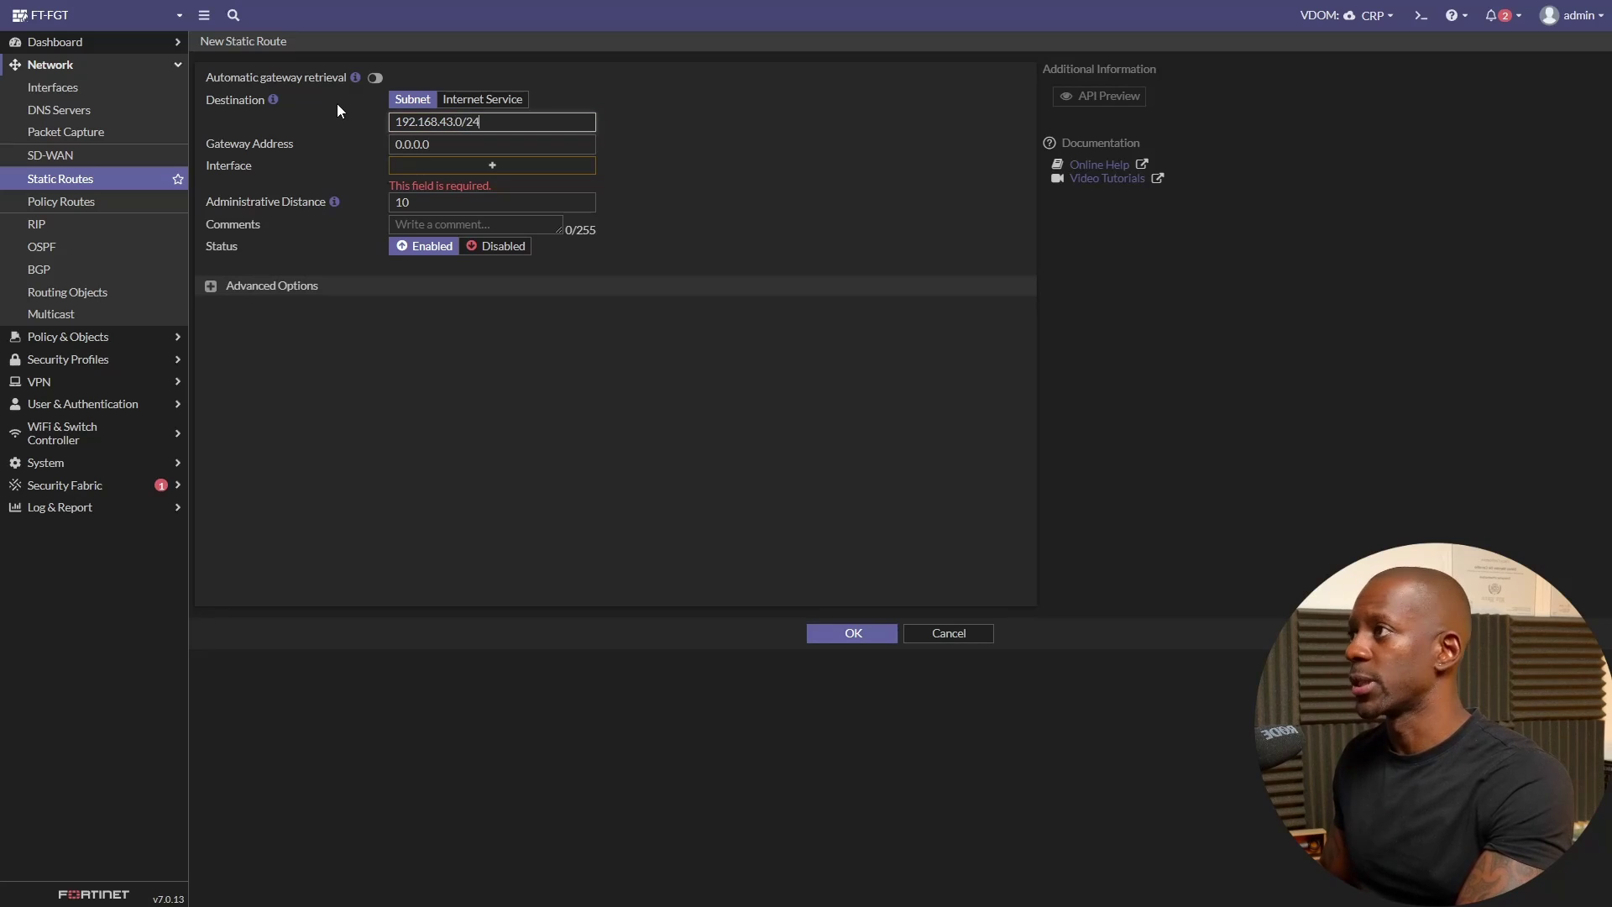
key("Tab")
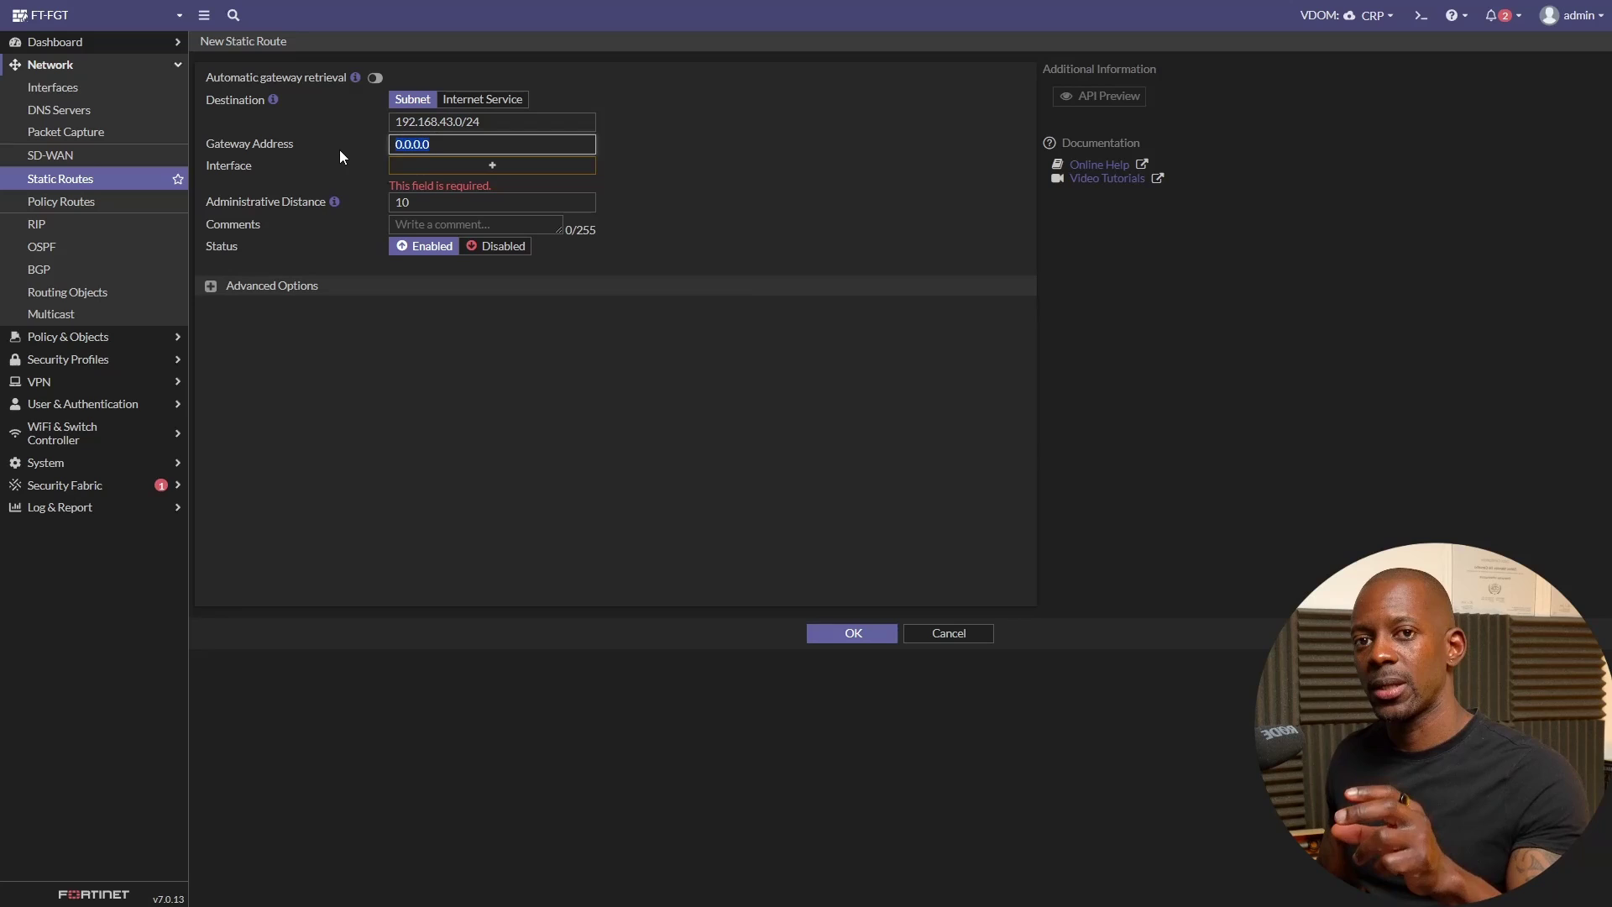
type("19")
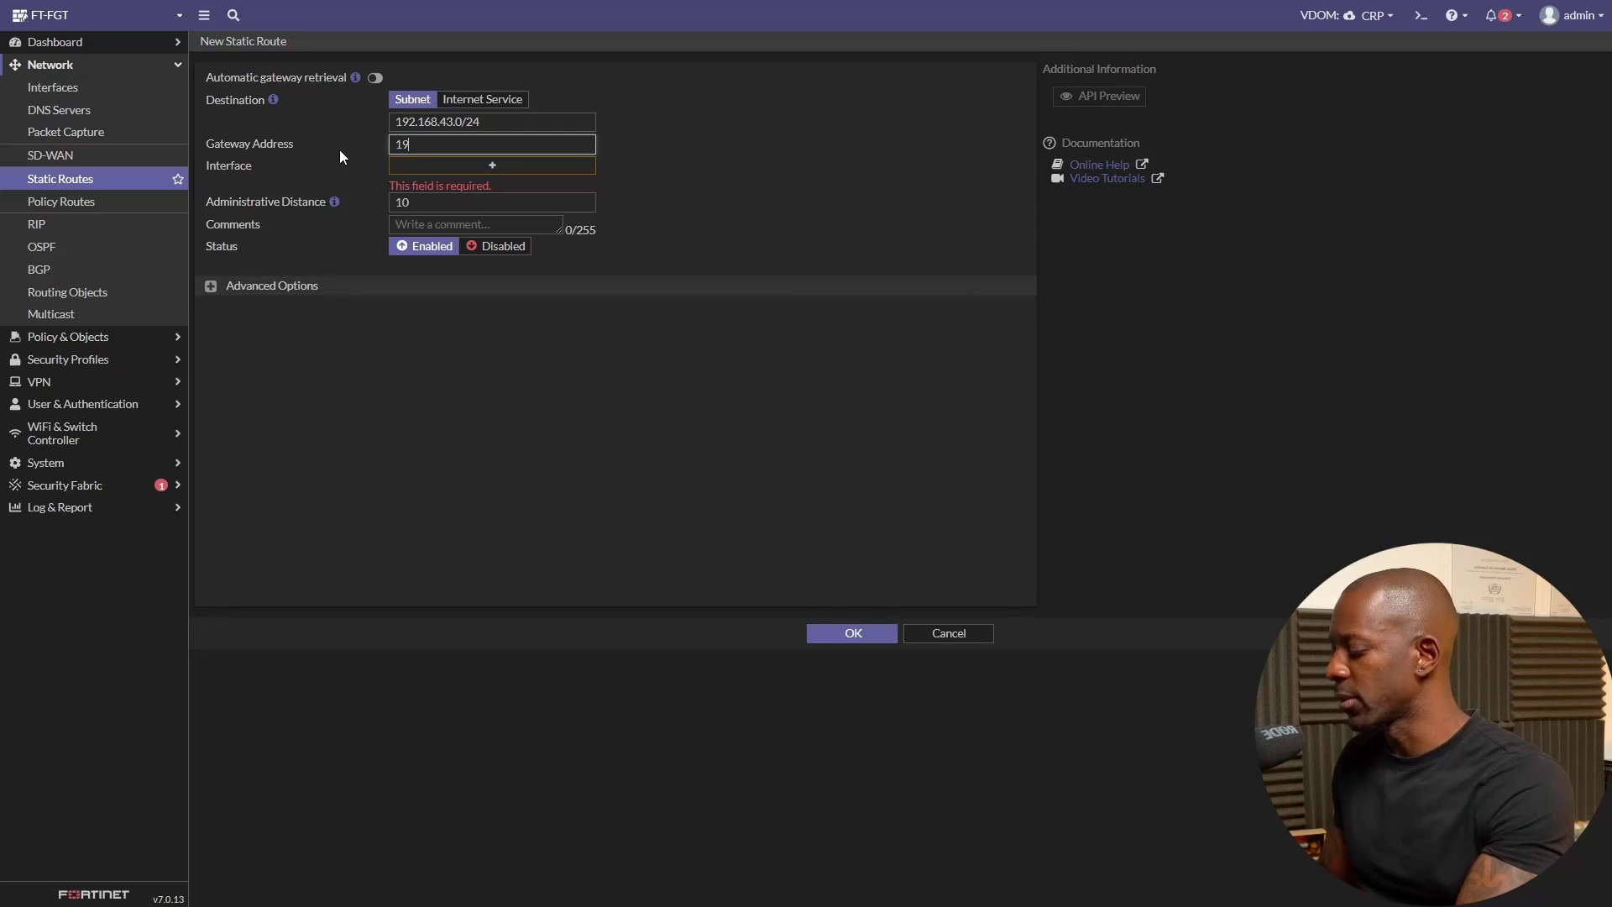
type("2.168.2.")
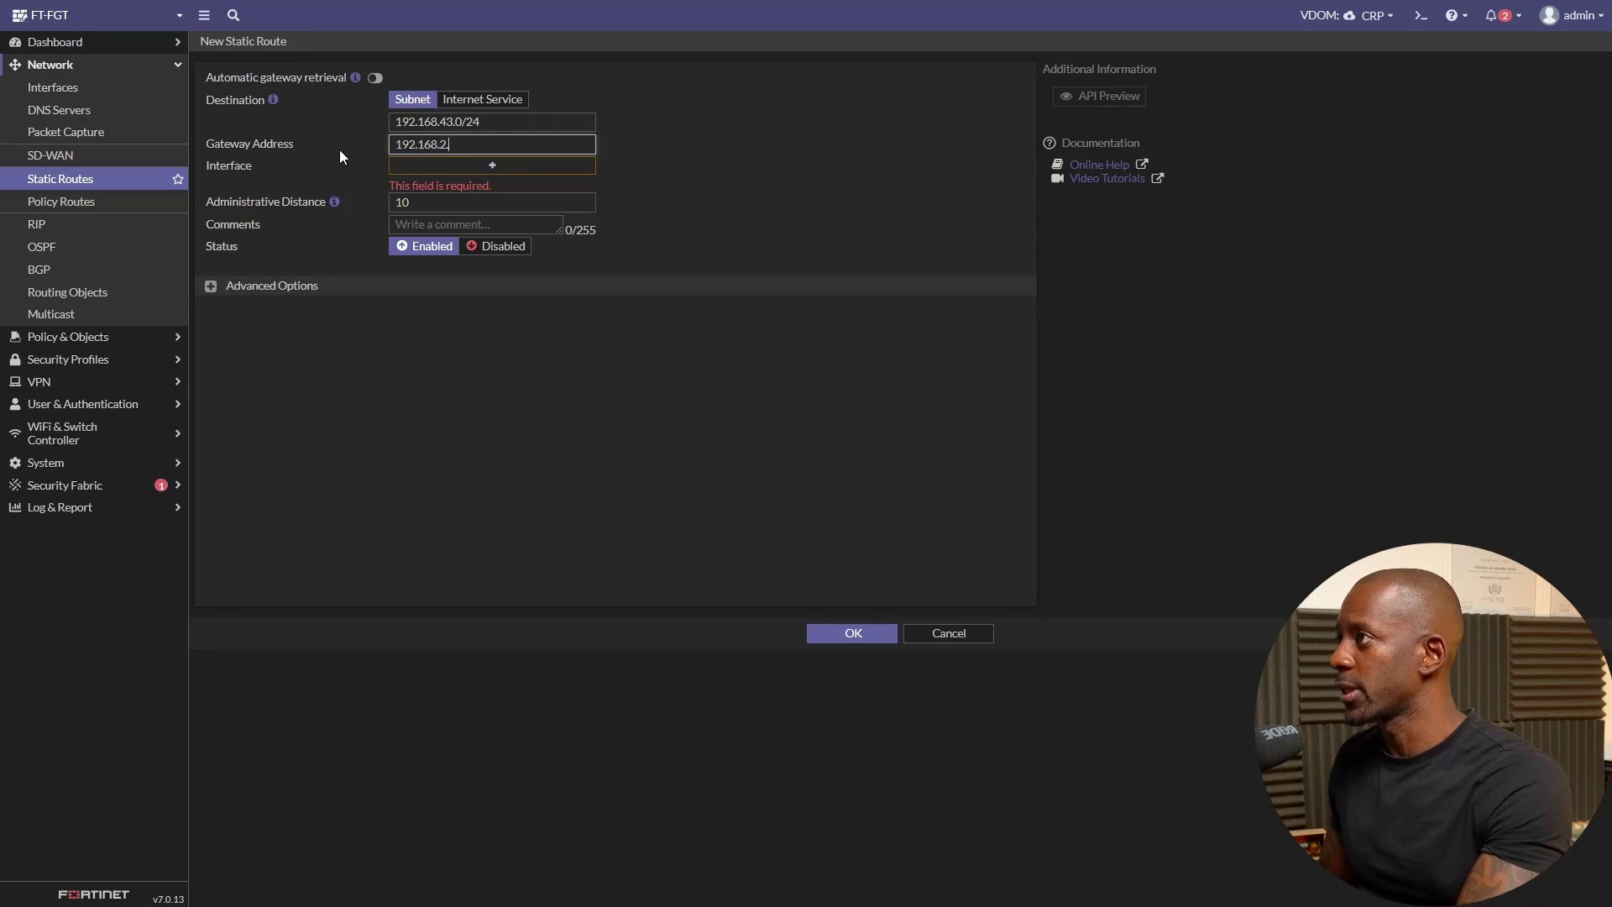
type("201")
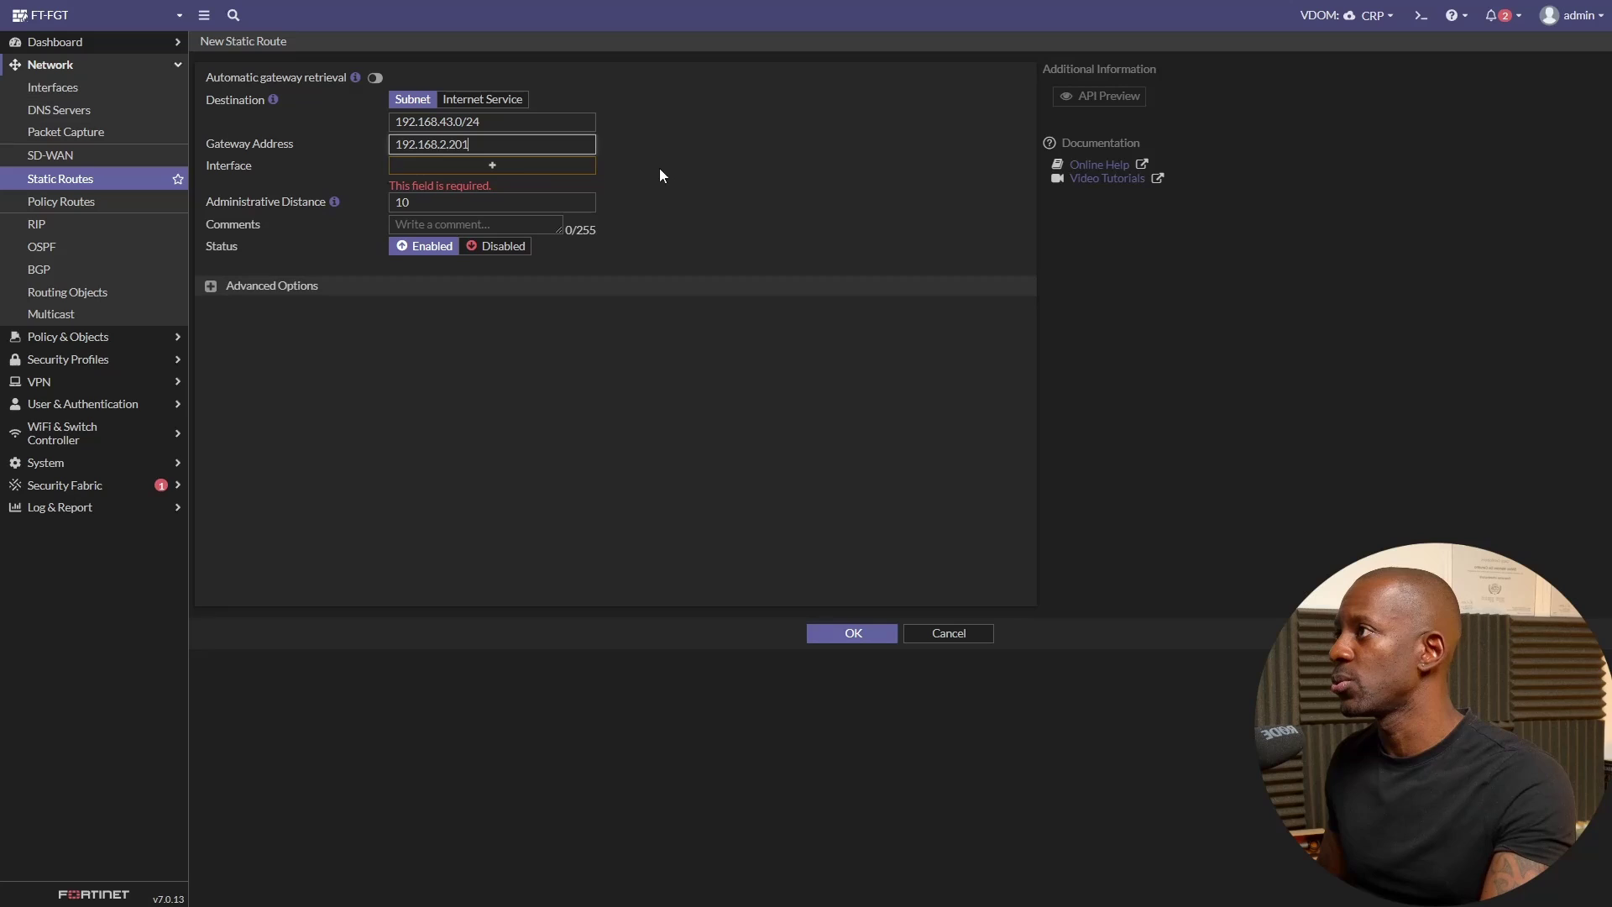
left_click(660, 175)
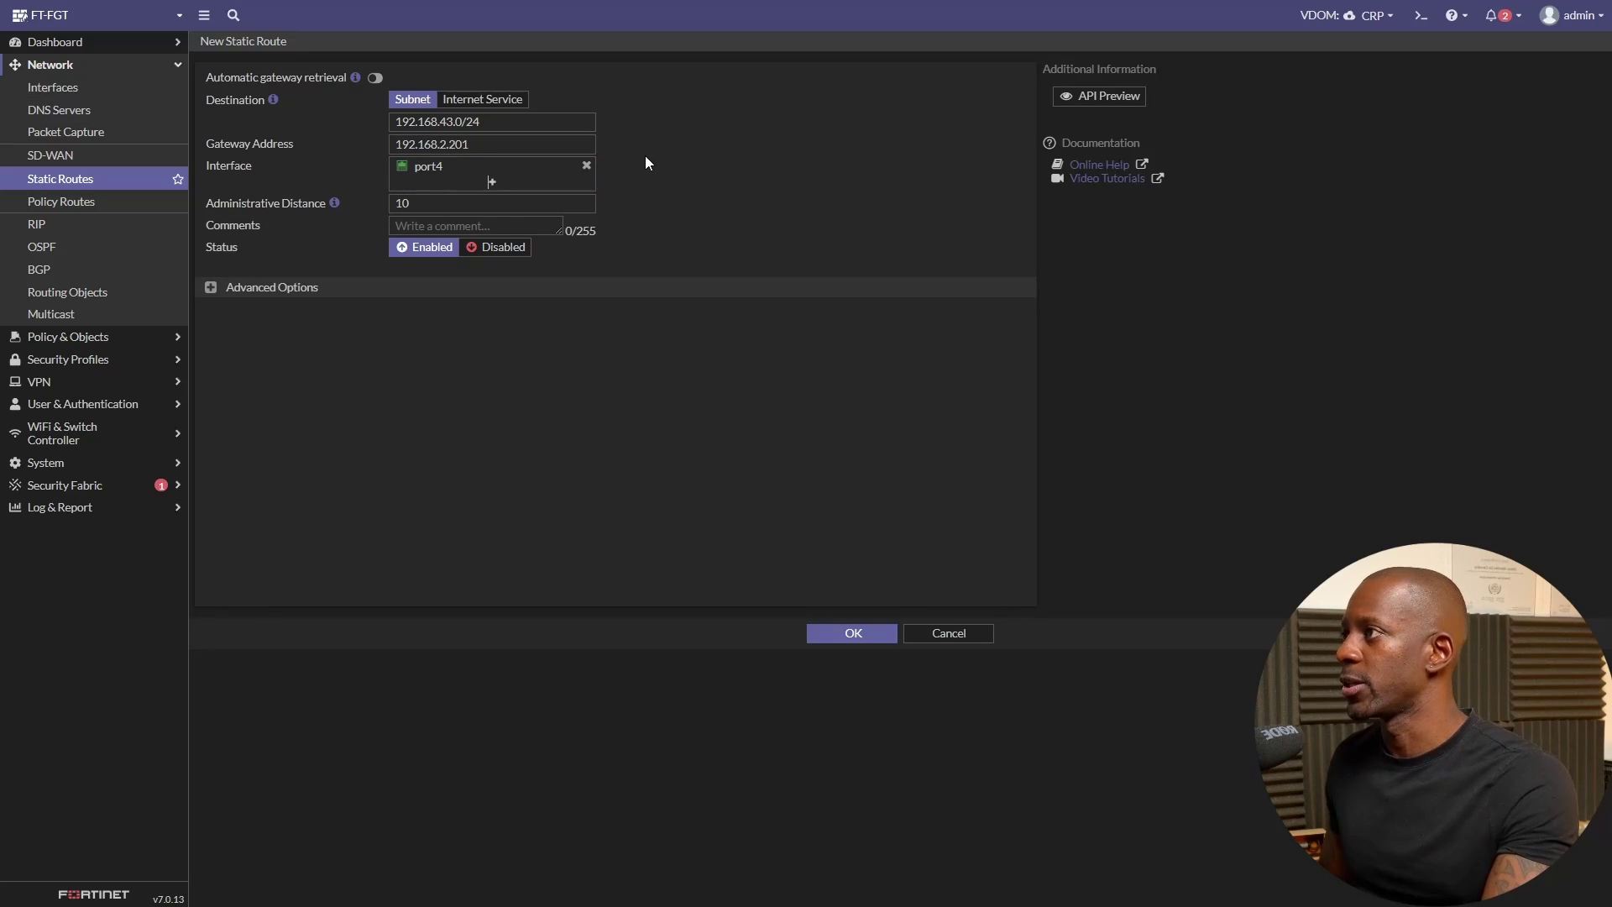
left_click(863, 635)
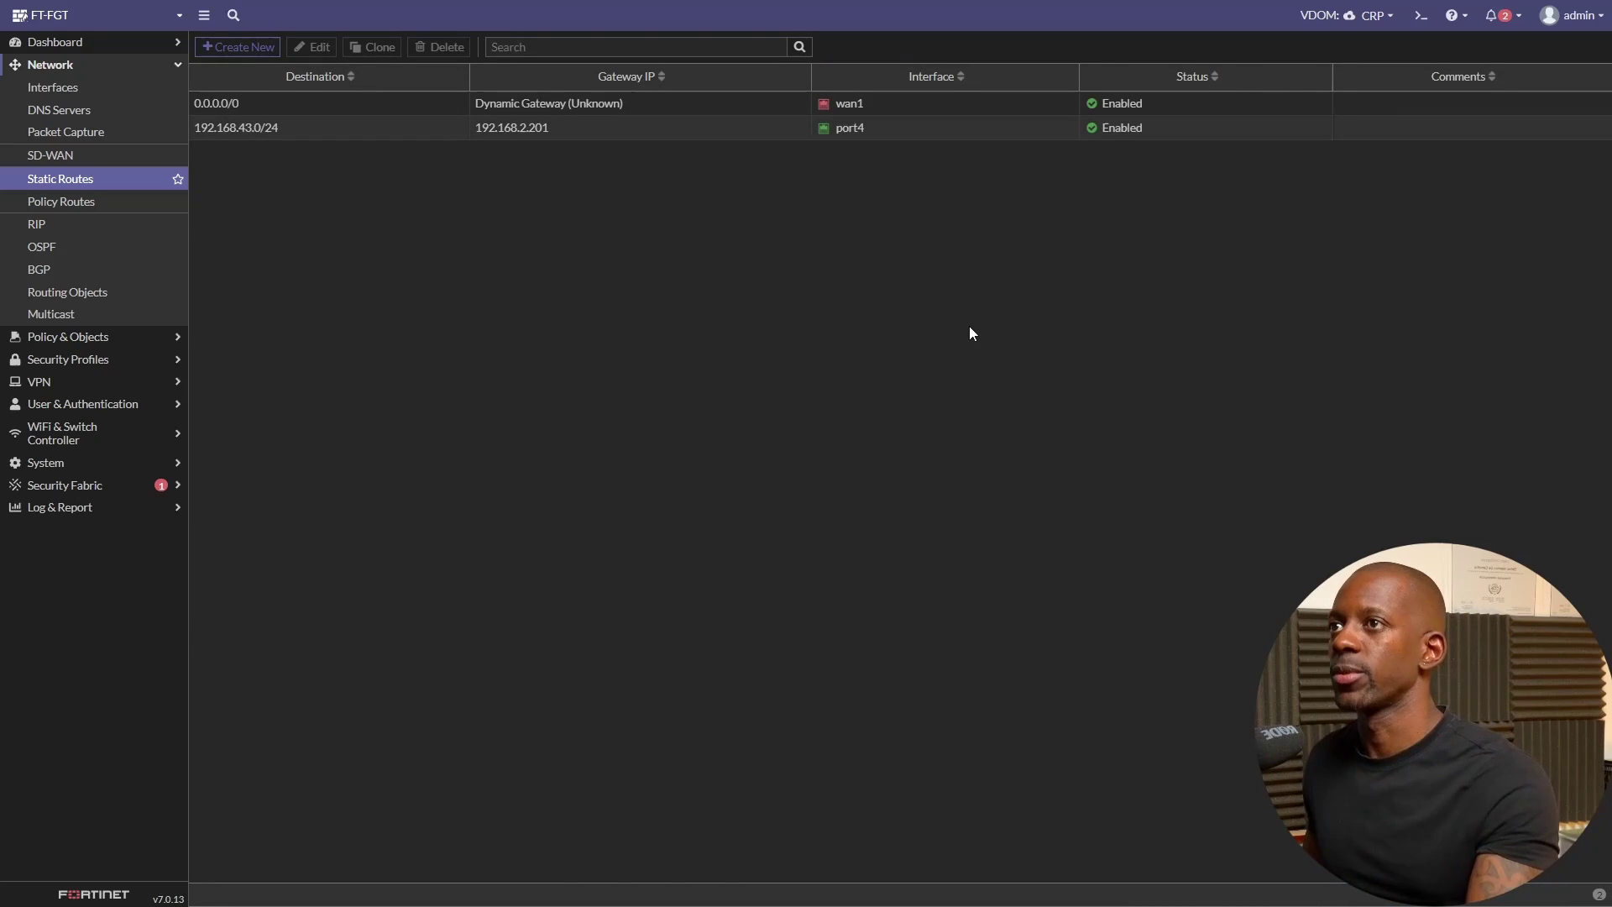
- Ping 192.168.43.200 from the CLI console, then stop the ping and close the console
left_click(1420, 28)
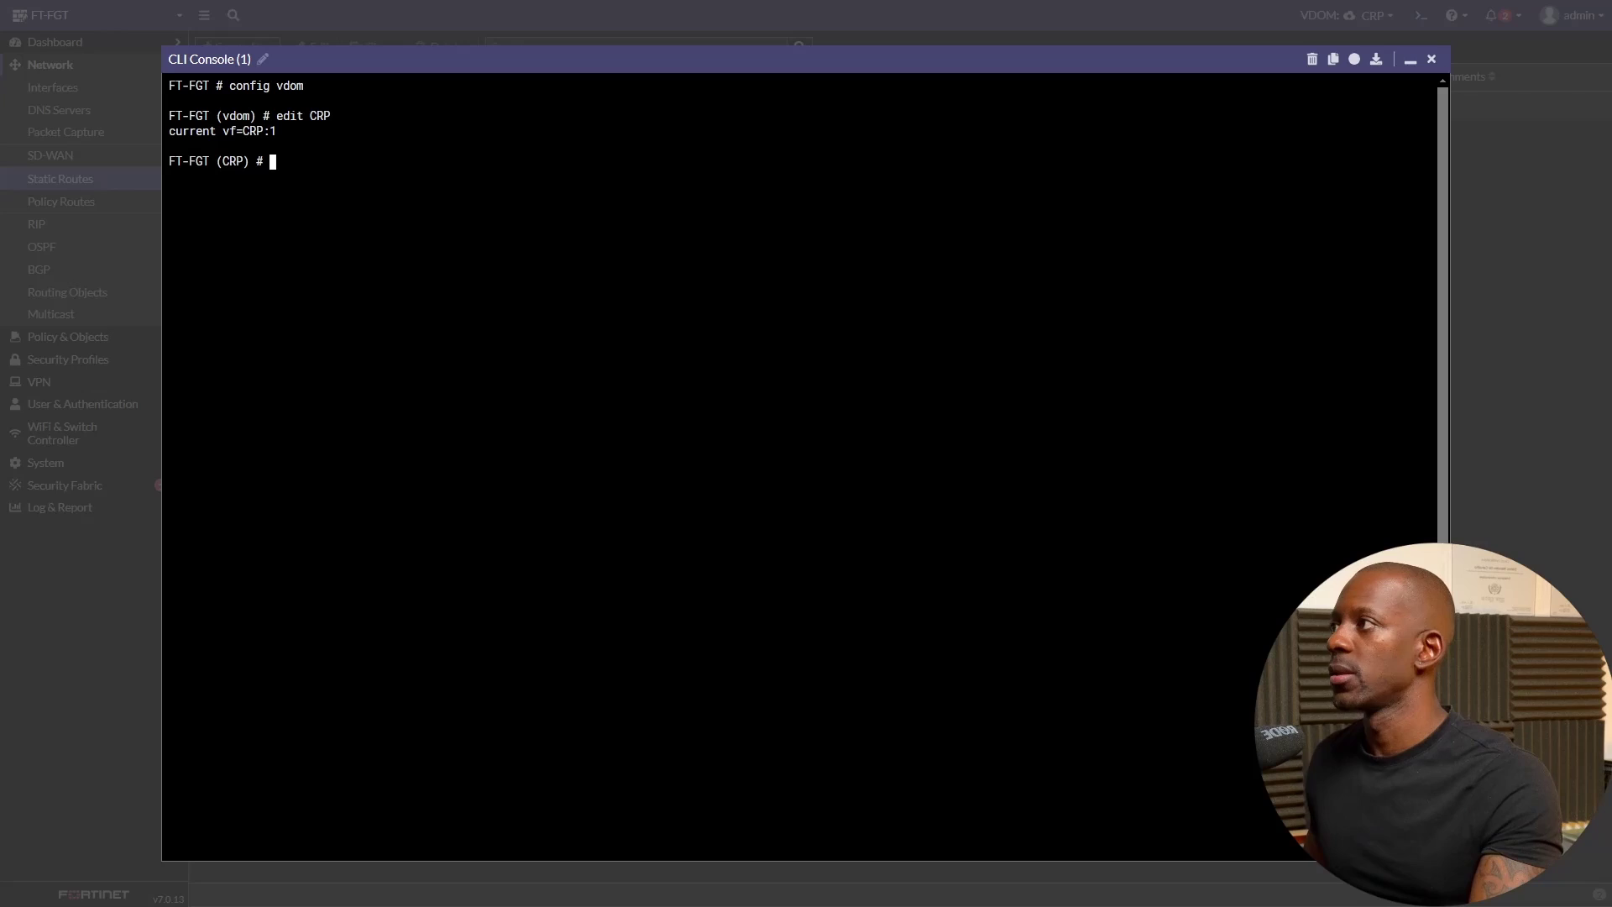
type("e")
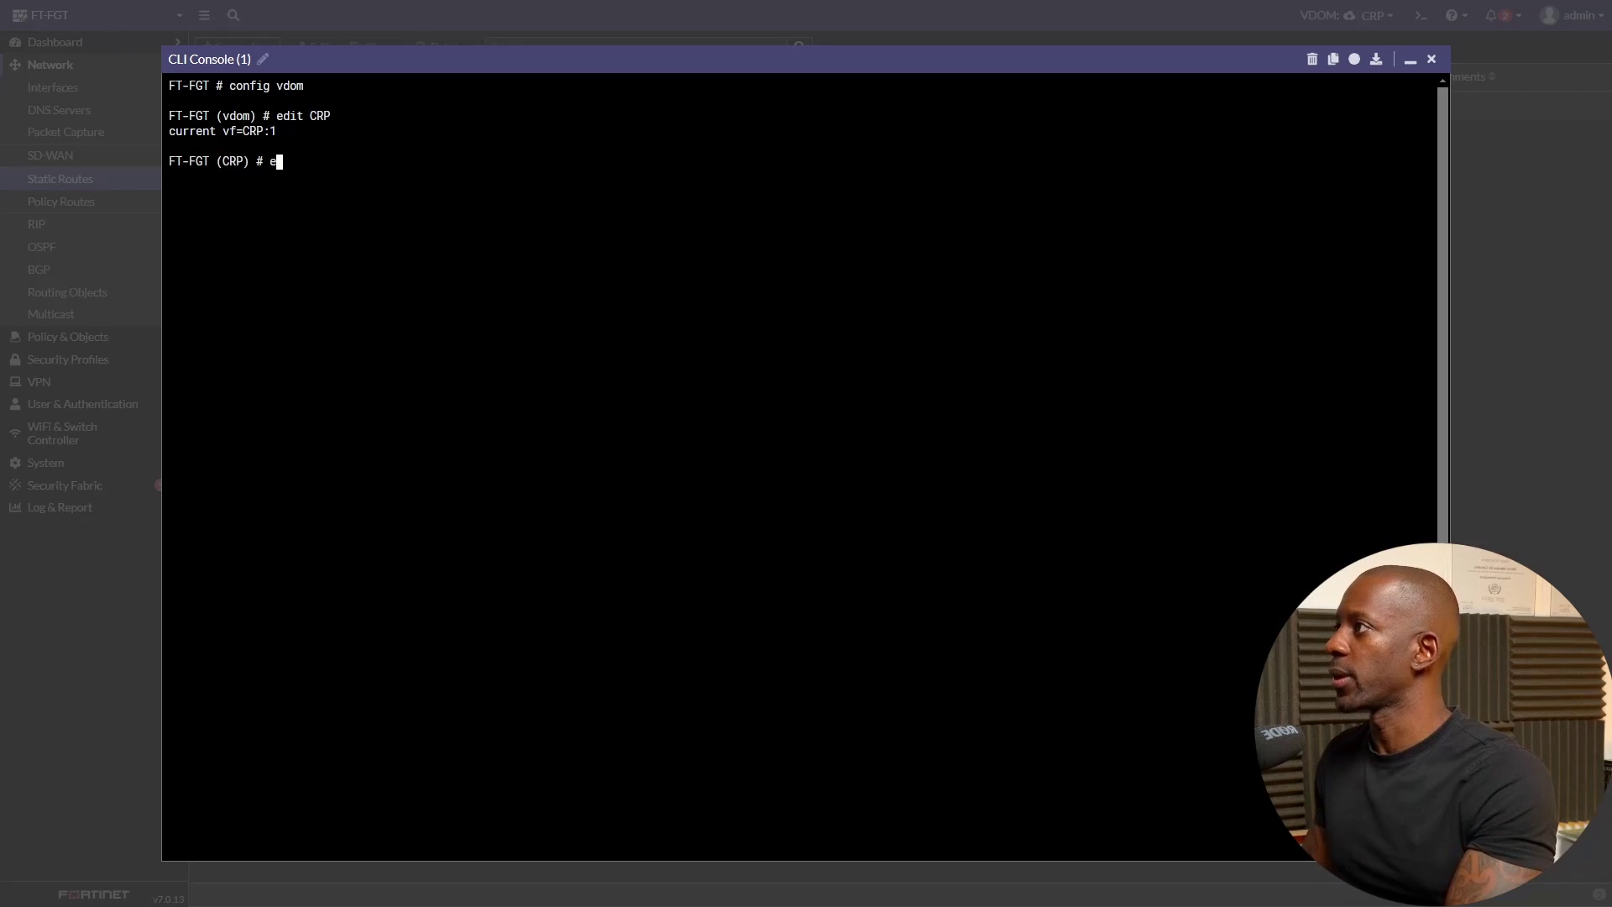
key("BackSpace")
key("BackSpace")
type("xe pin")
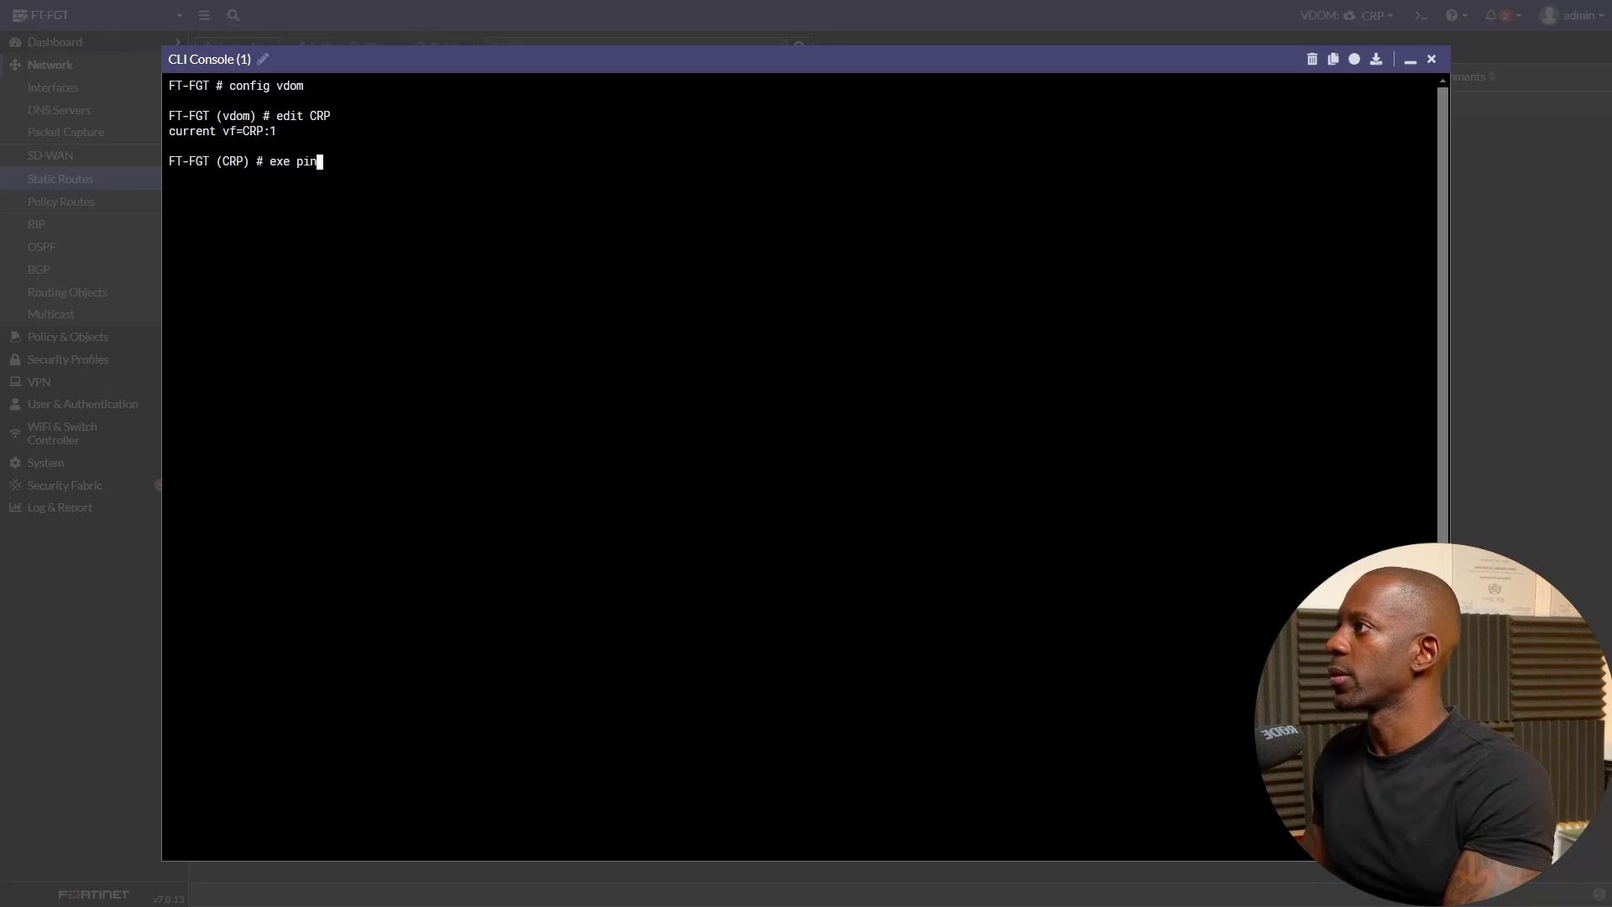
type("g 192.168.4")
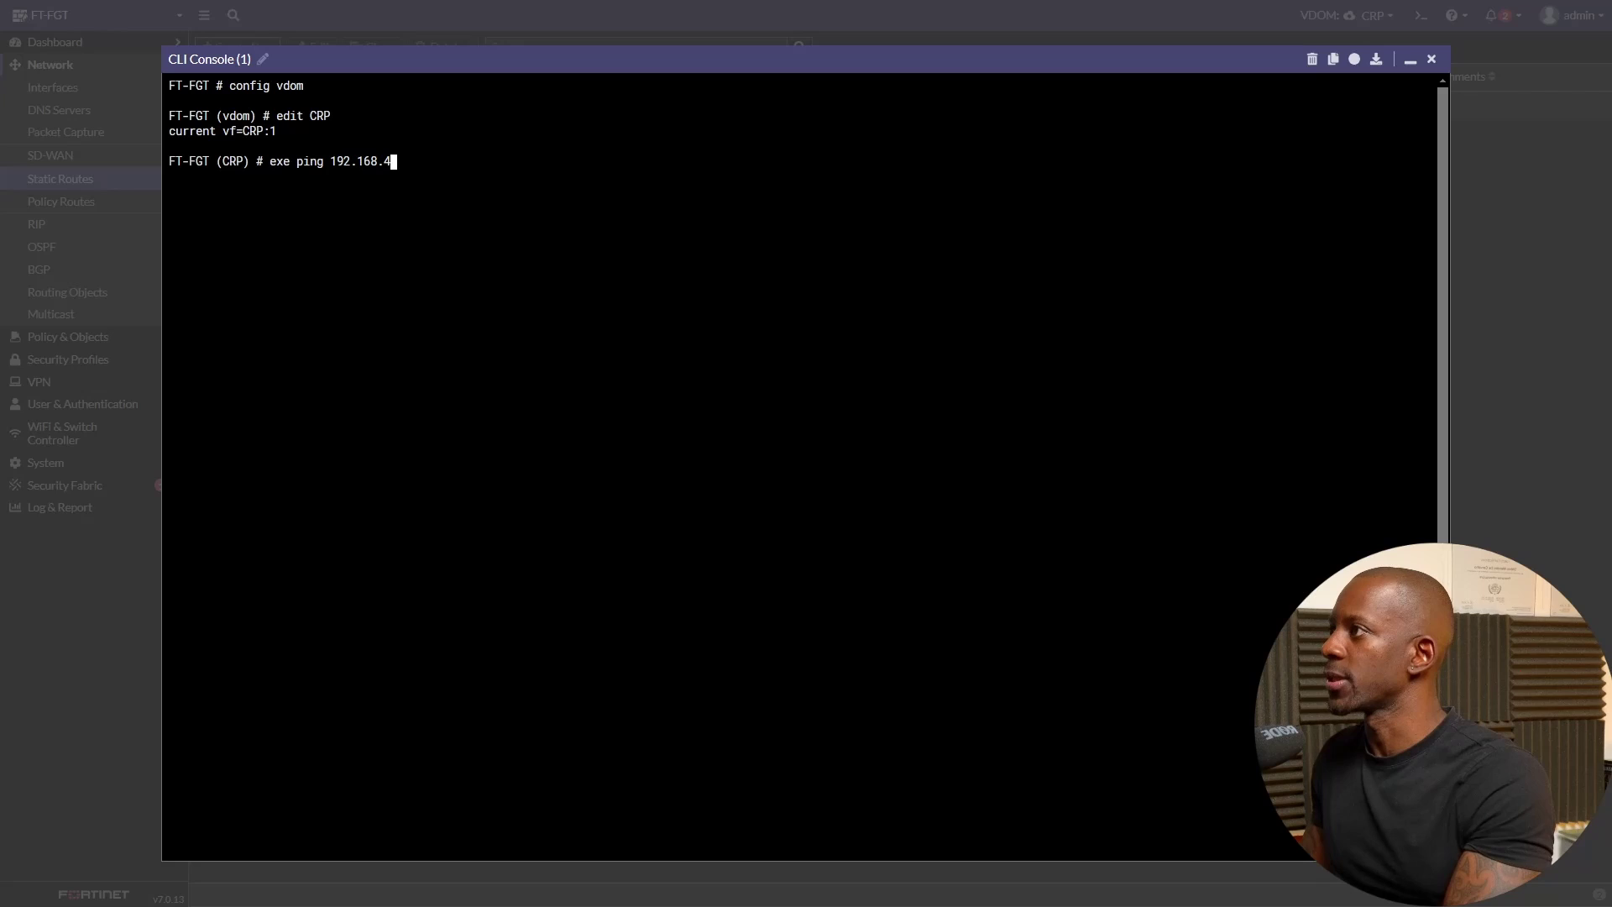
type("3.200")
key("Return")
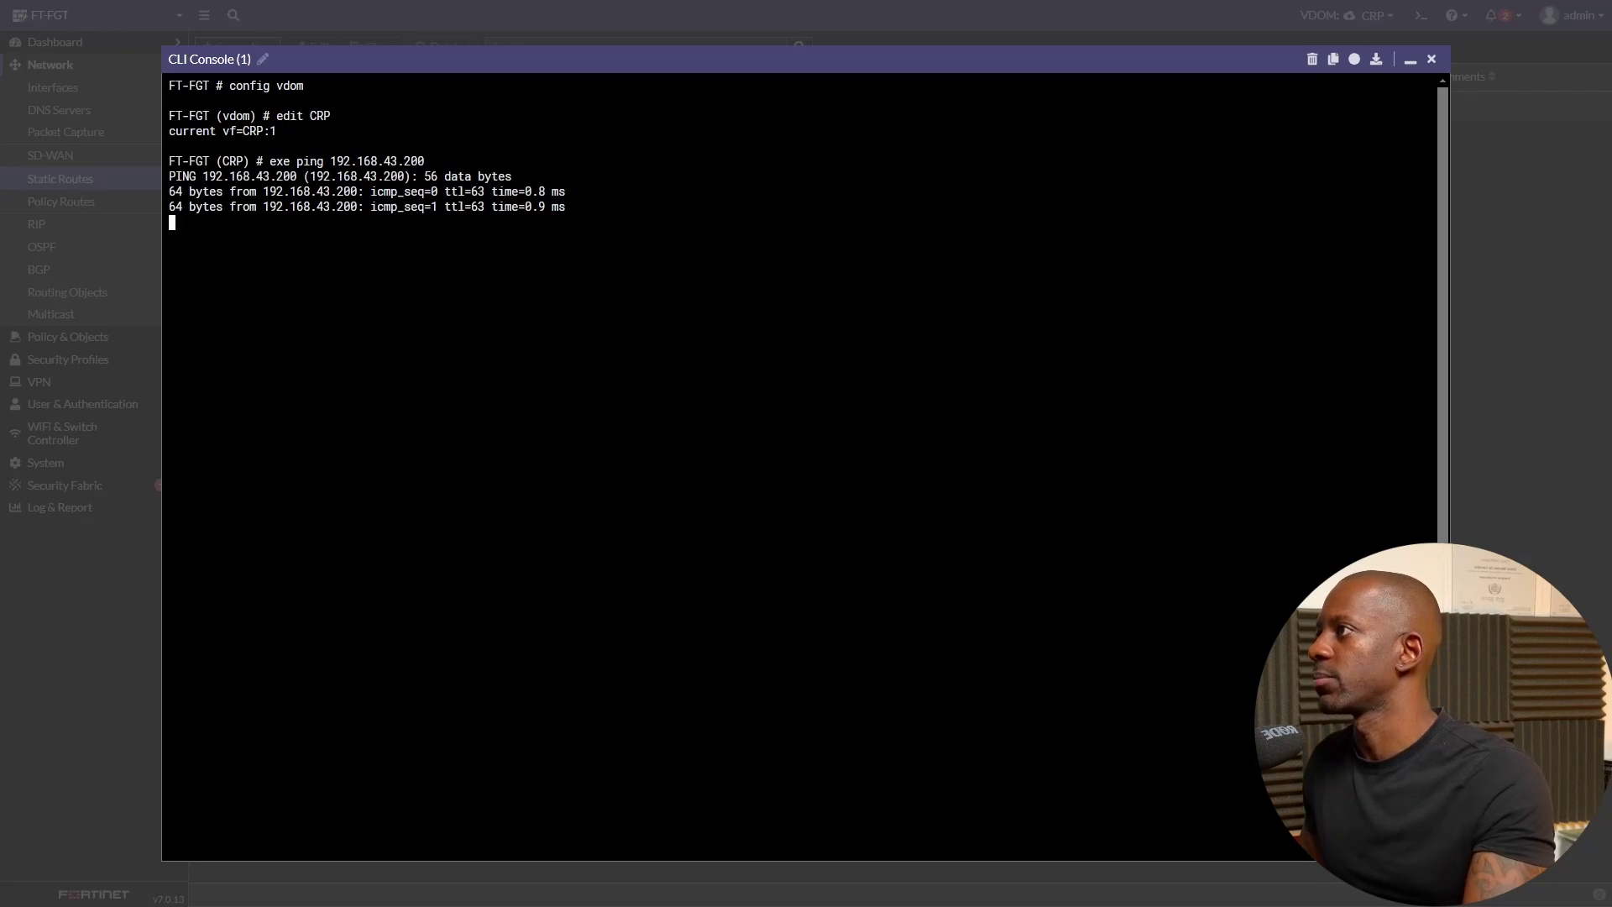
key("ctrl+c")
left_click(1432, 60)
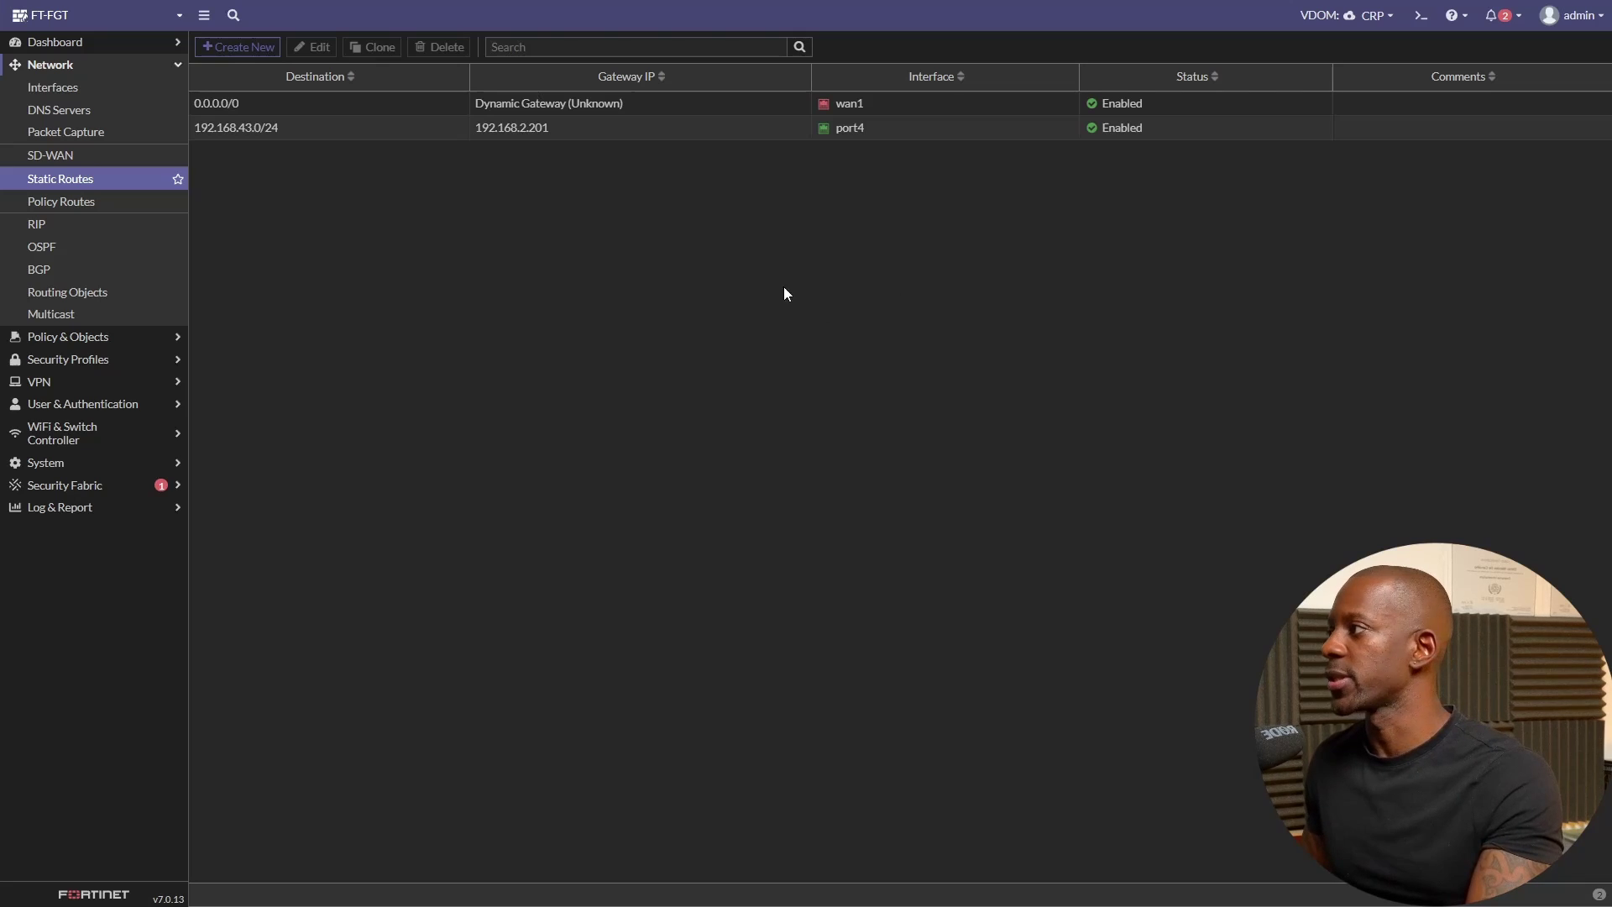
- Create a new RADIUS server named CISCO_ISE with NAS IP 192.168.43.200
left_click(102, 411)
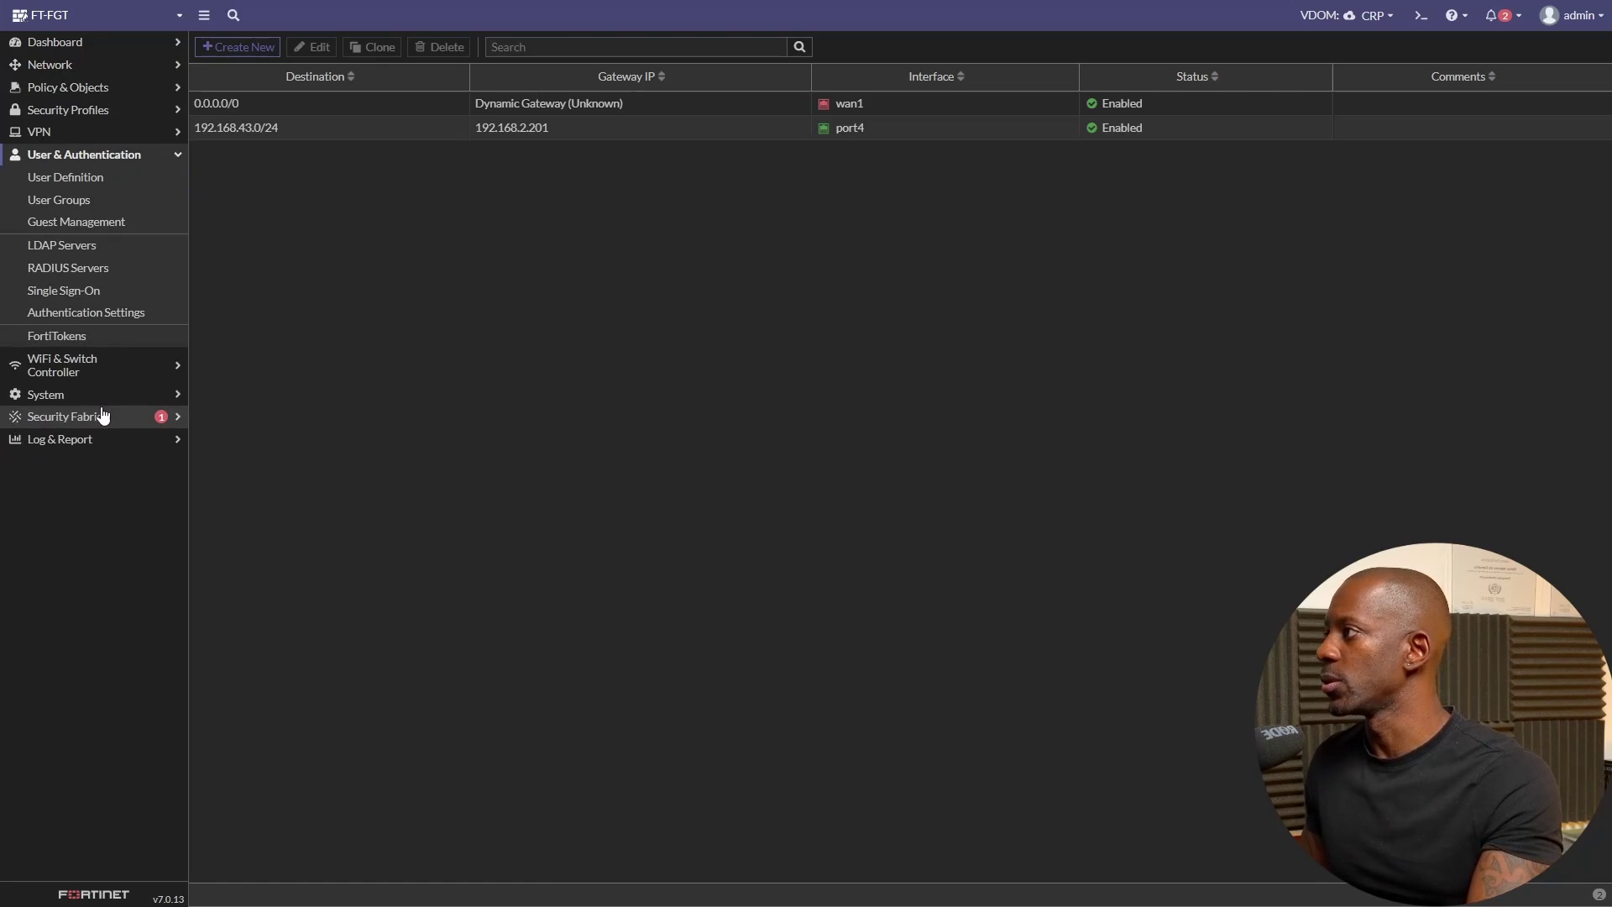
left_click(107, 273)
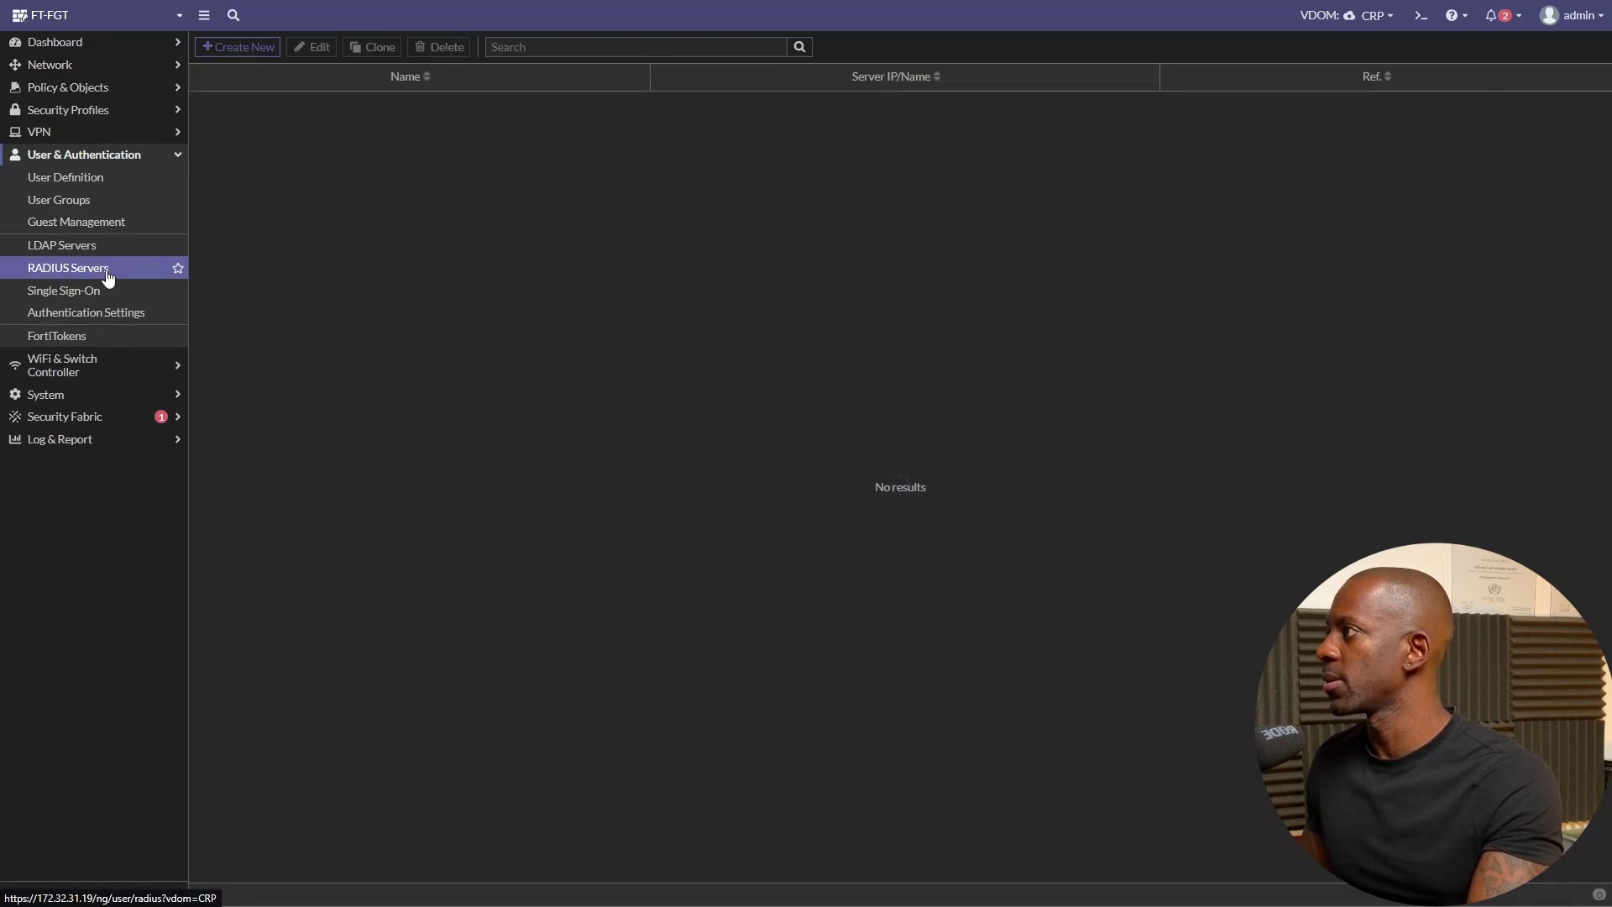
left_click(266, 52)
left_click(492, 78)
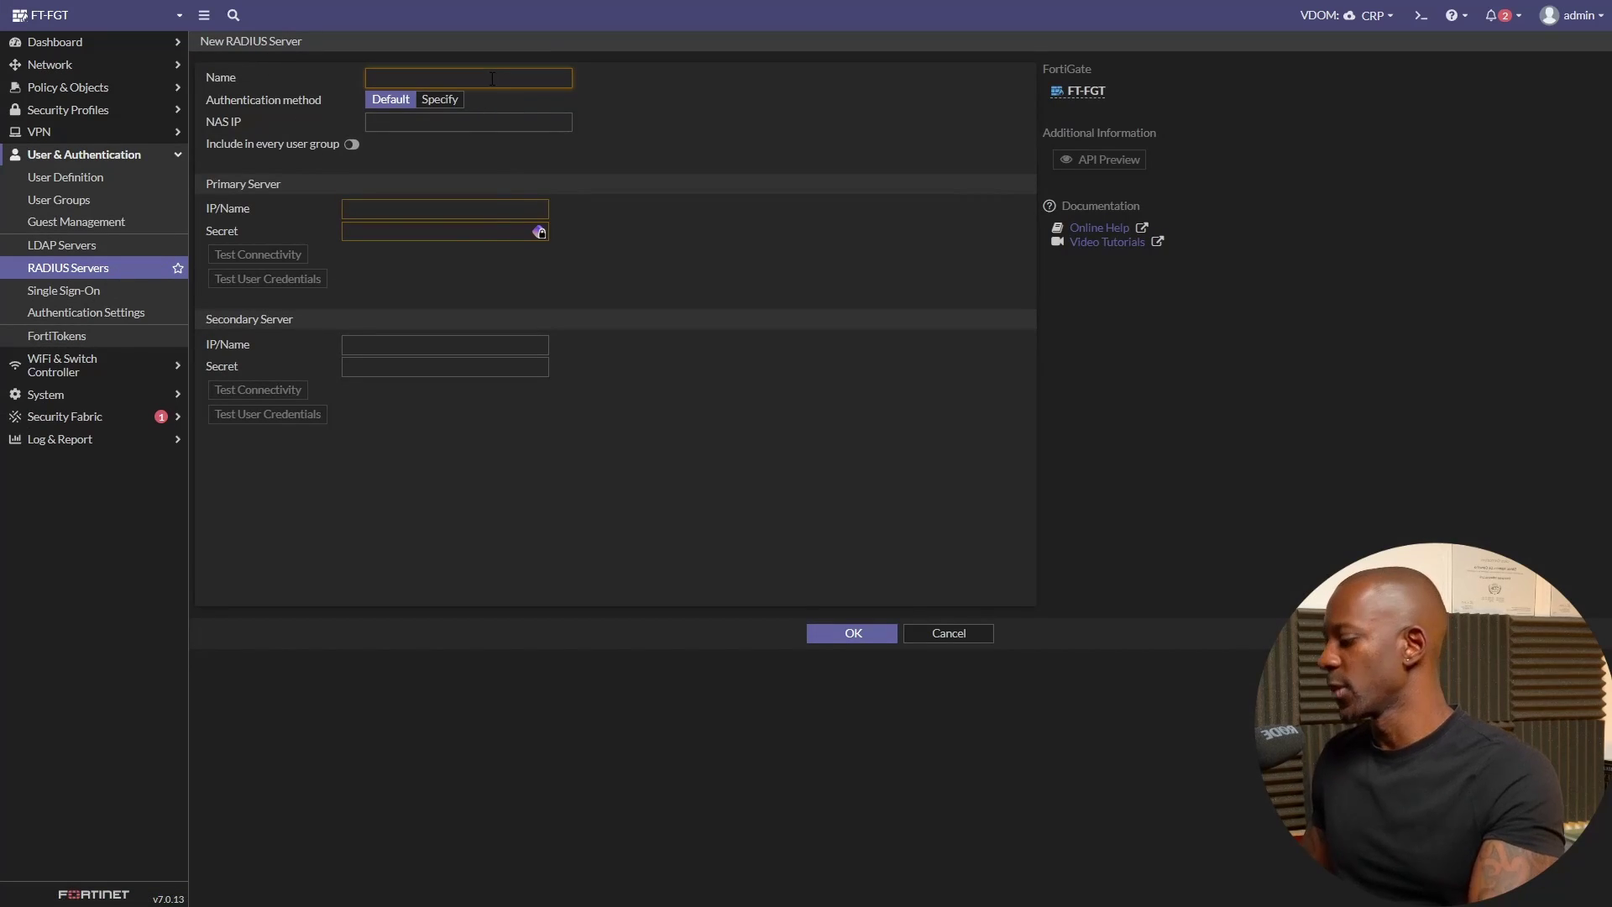
type("CISCO_ISE")
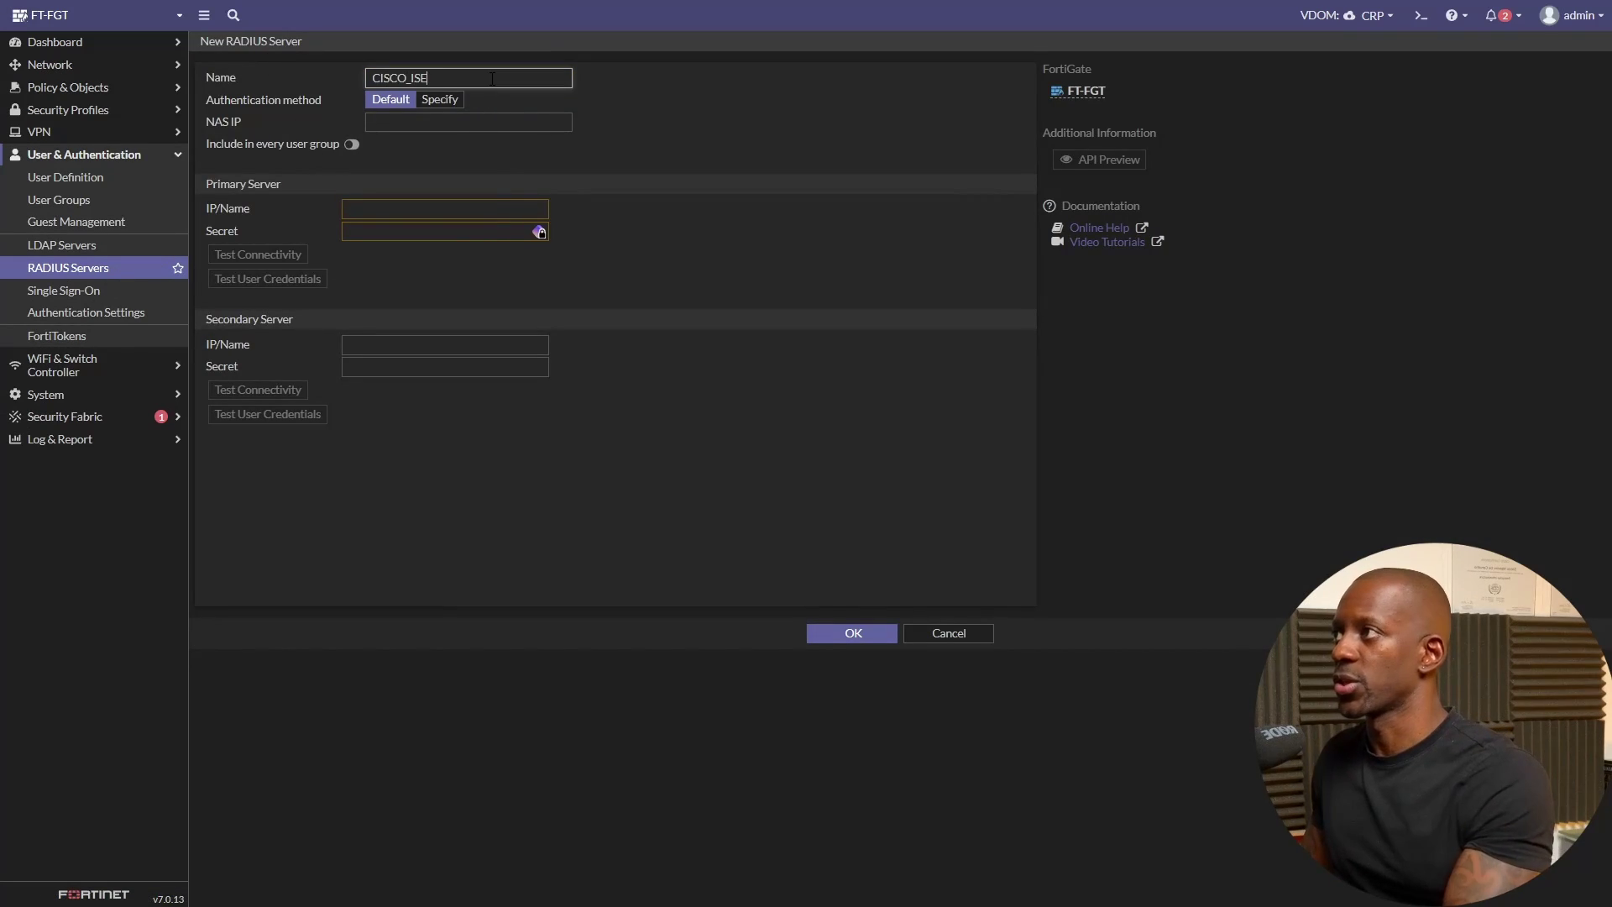
left_click(432, 125)
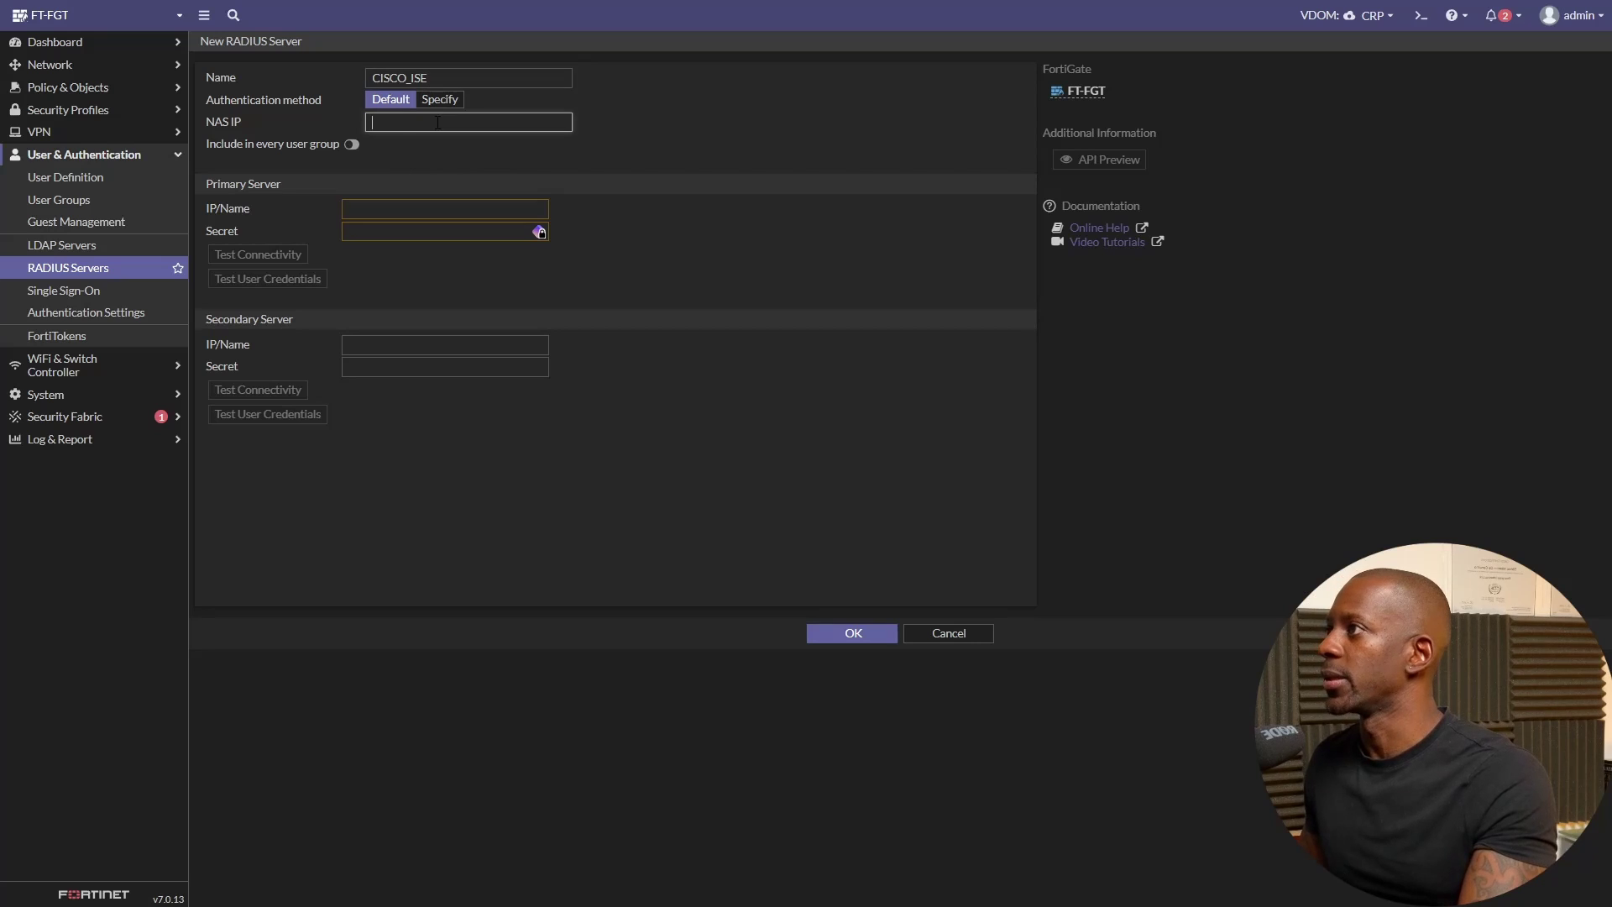
type("192.168")
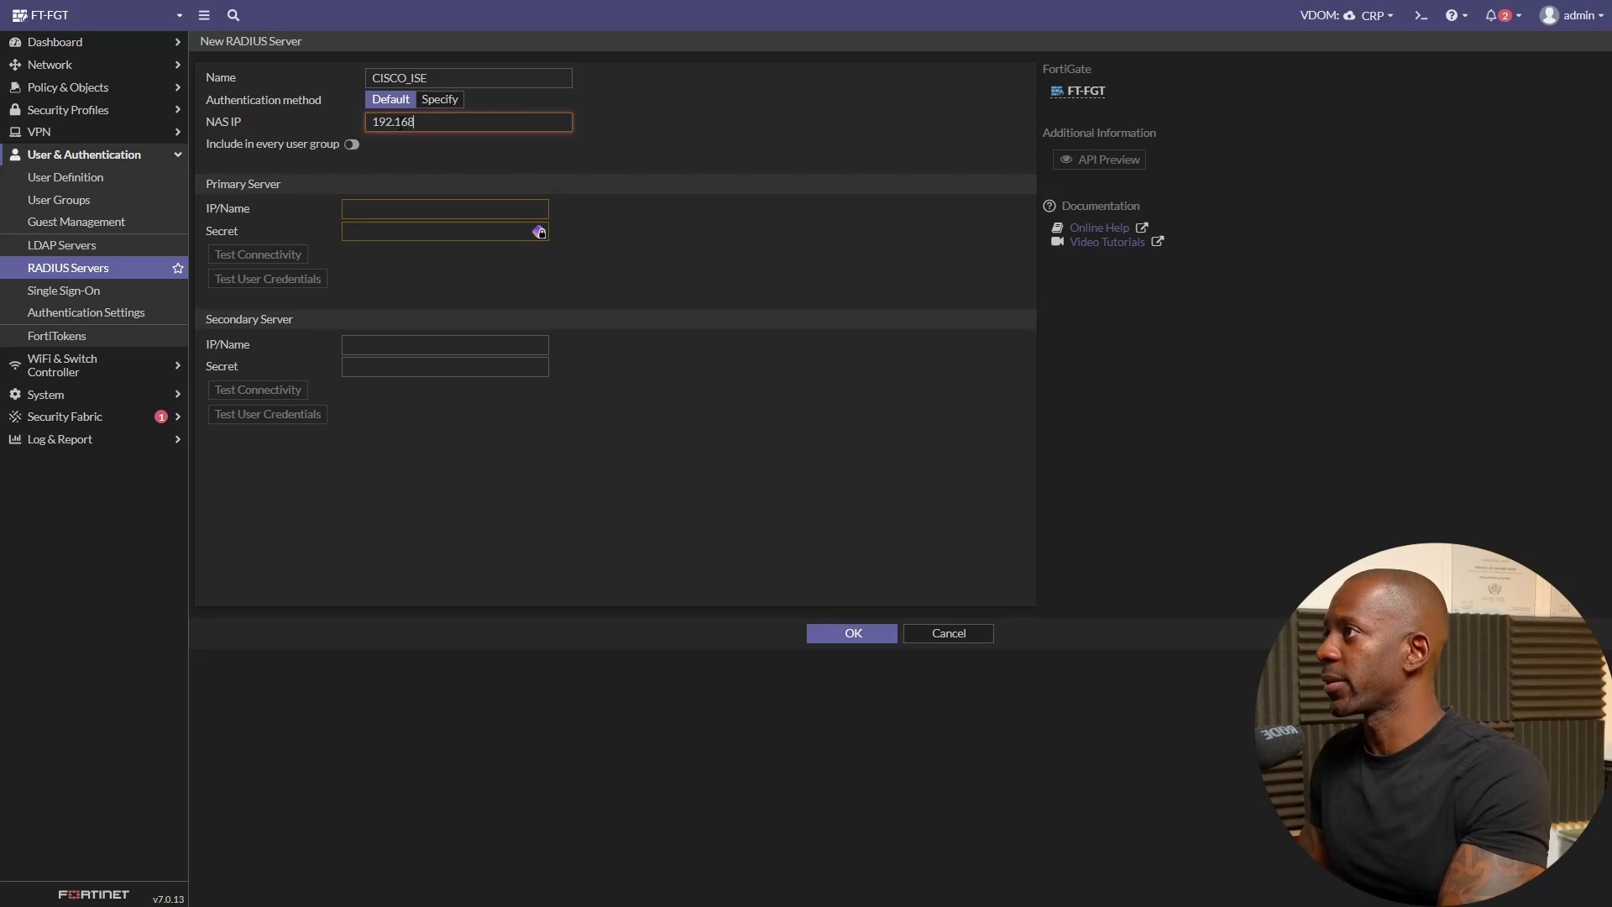
type(".43.200")
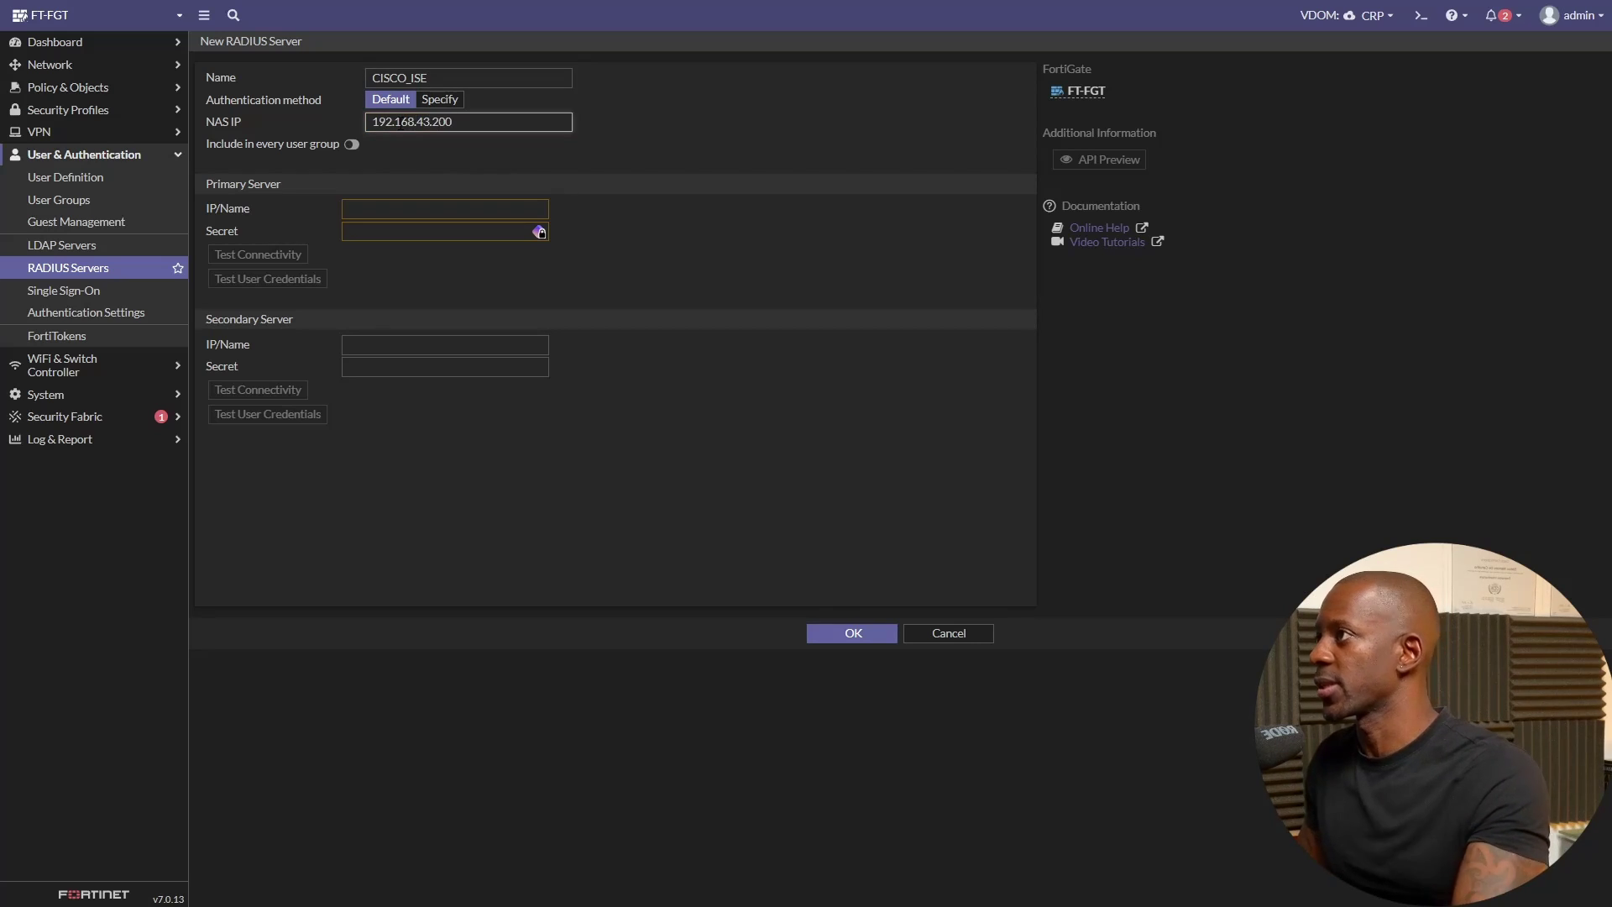
- Set the primary server address and shared secret, then test connectivity successfully
left_click(402, 214)
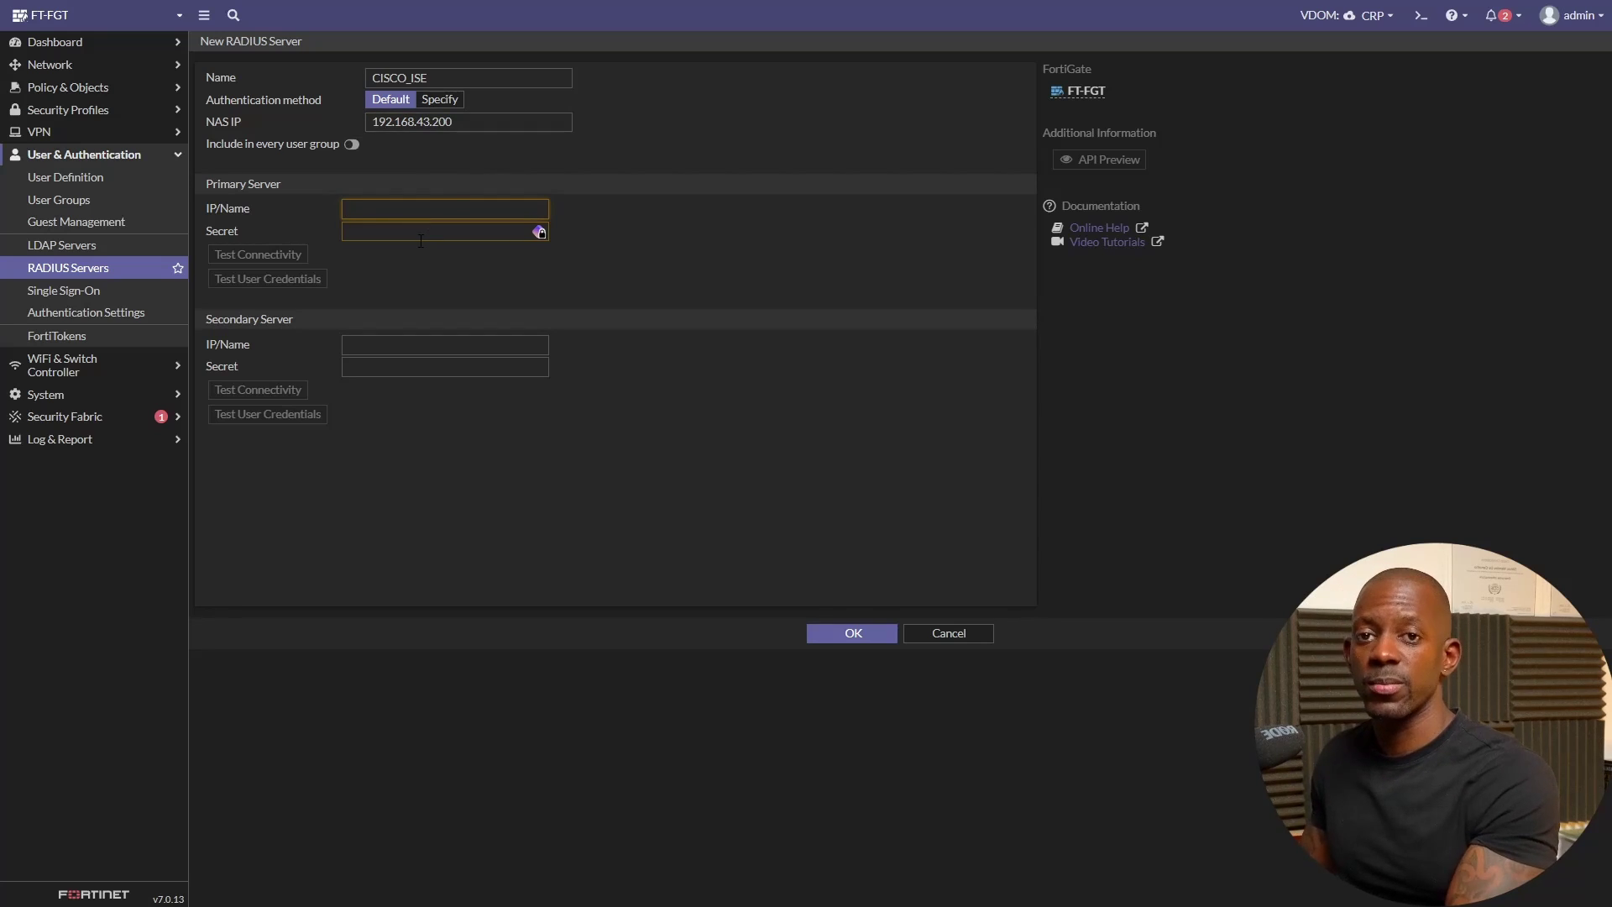
type("192.168.43.200")
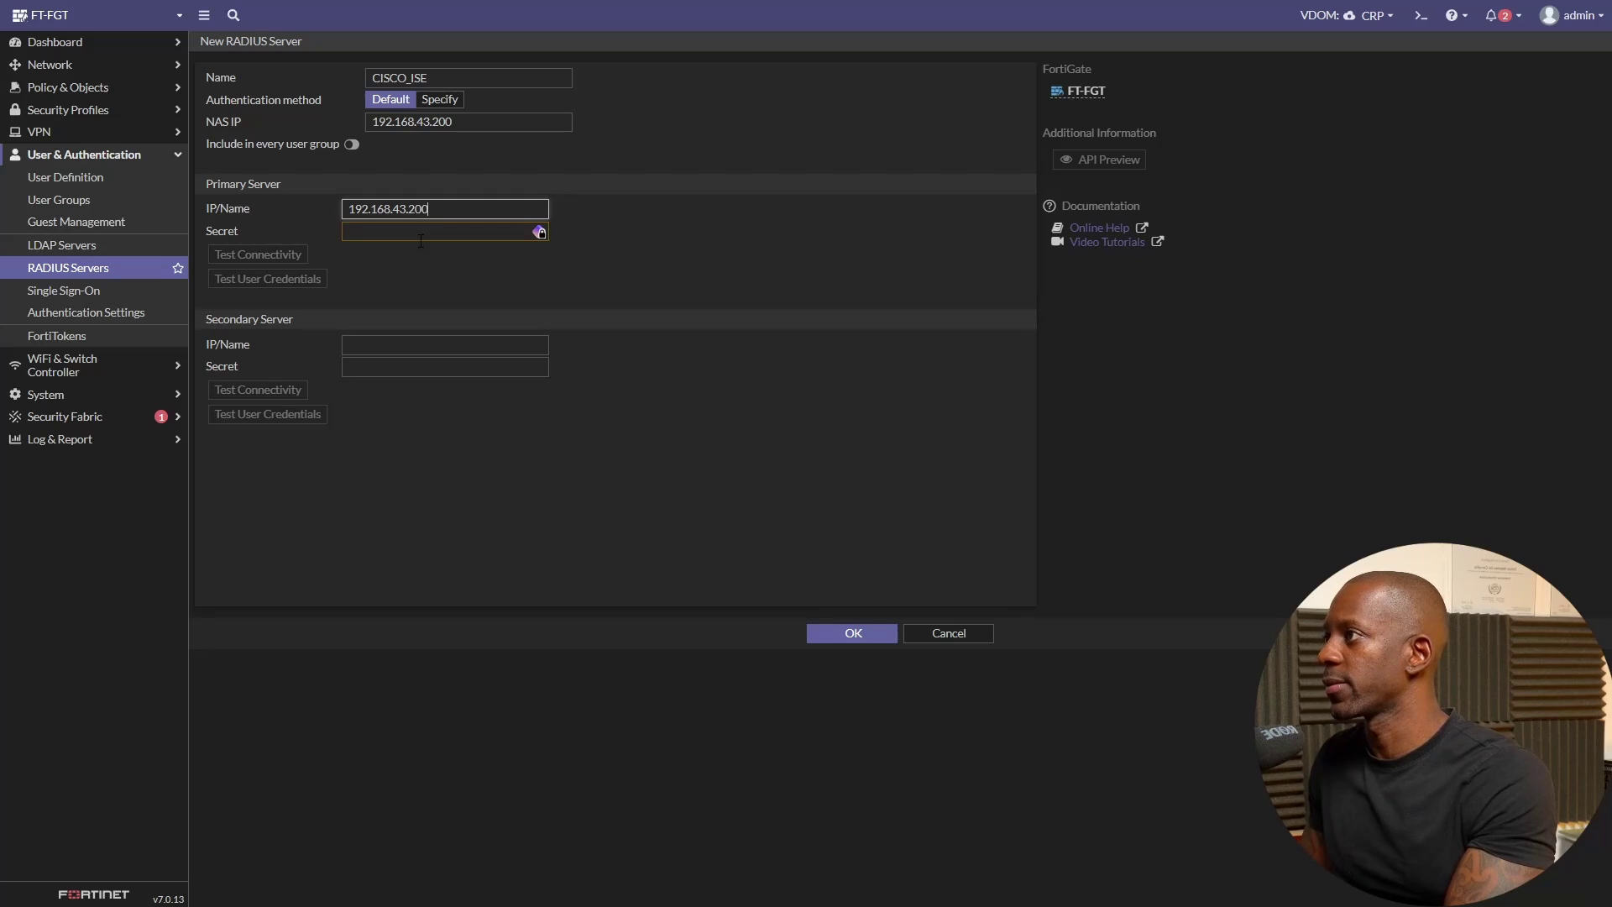
left_click(420, 241)
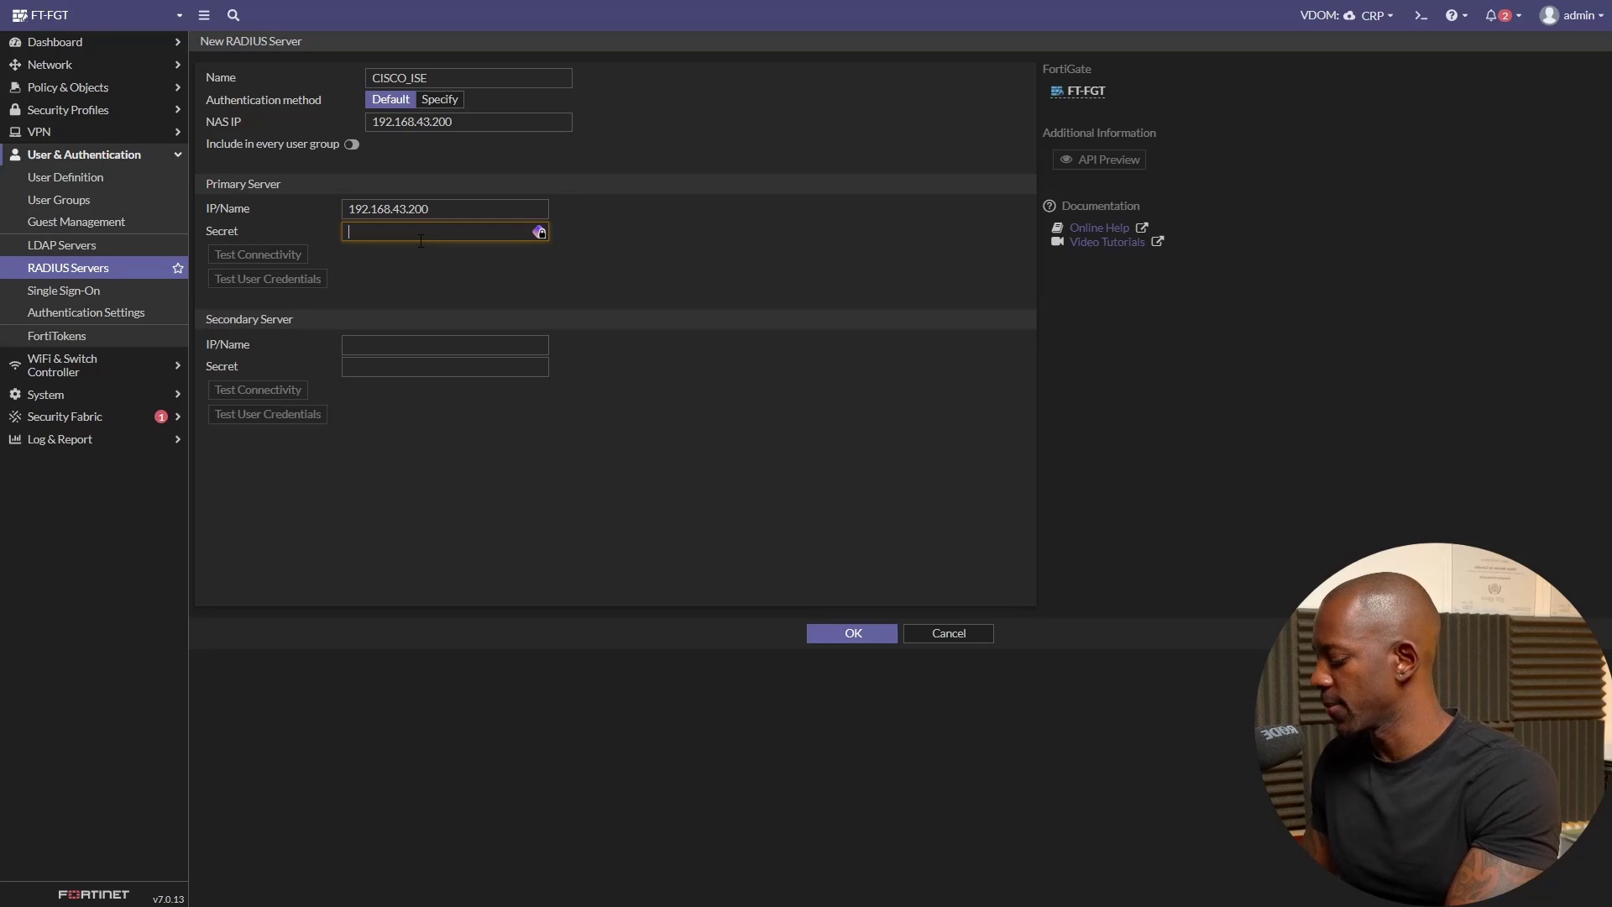
type("•••••••••")
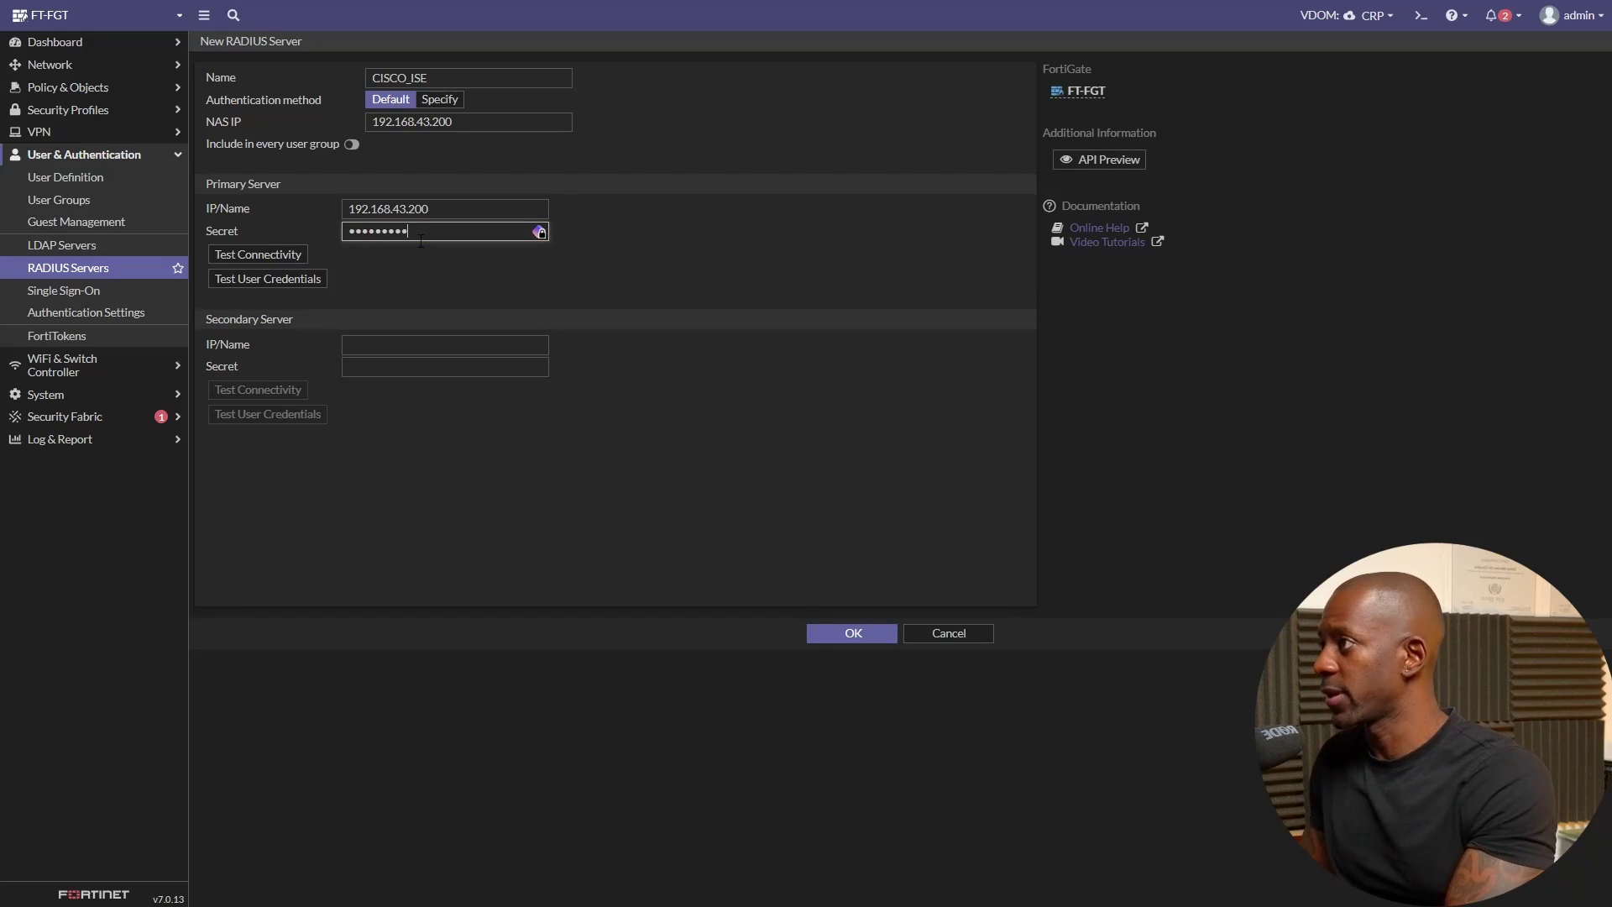
left_click(289, 252)
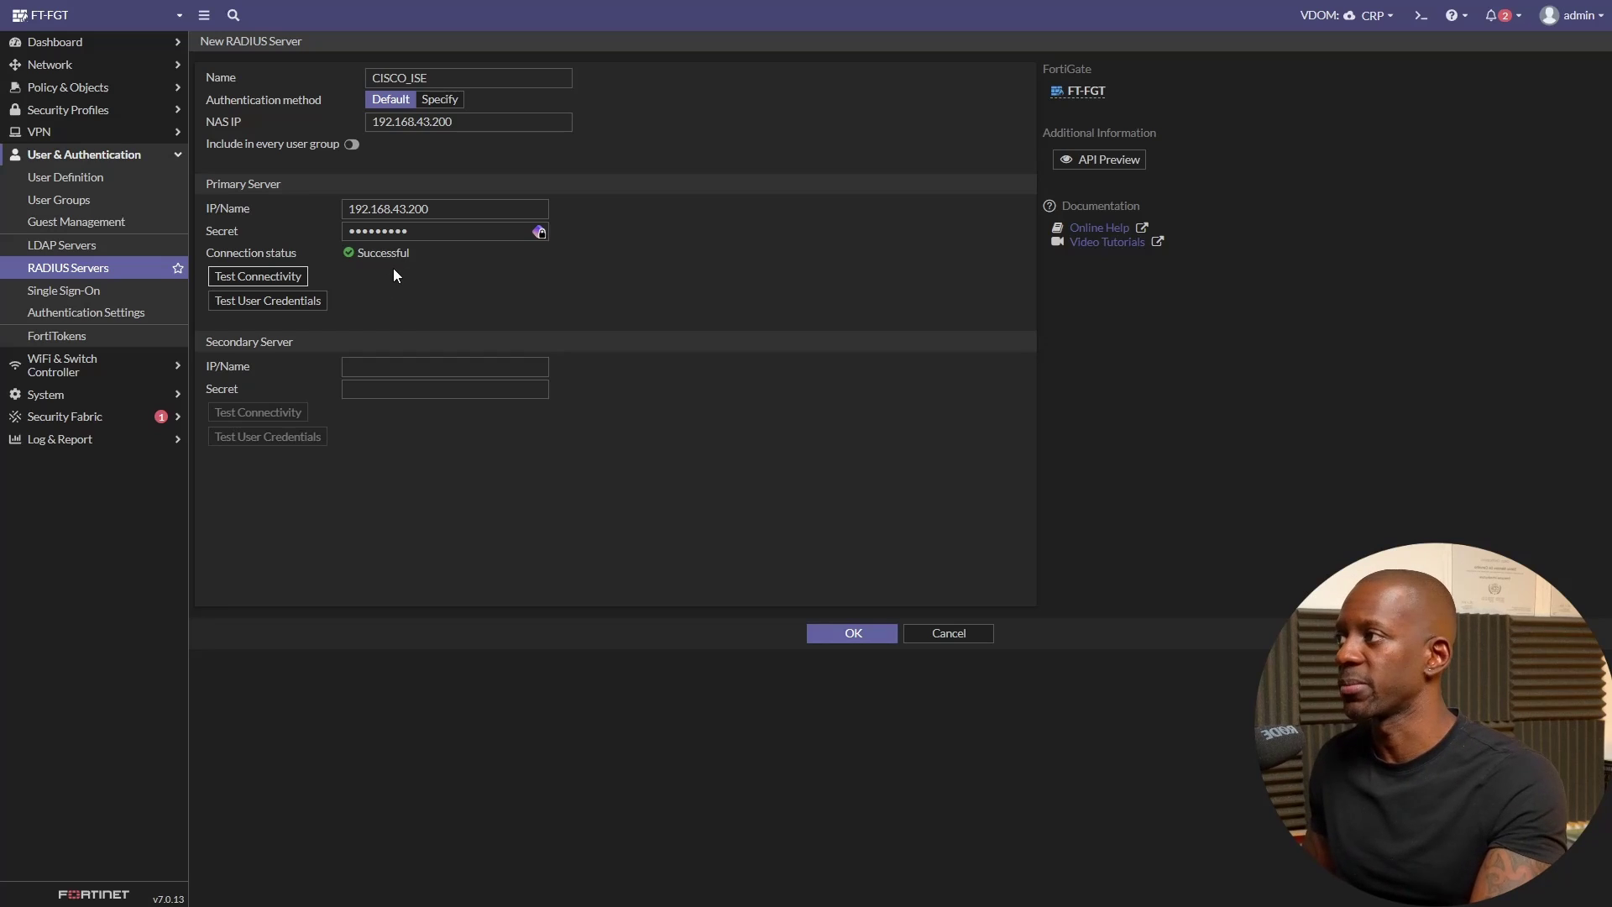
- Test a user's username and password against ISE, then save CISCO_ISE
left_click(313, 302)
left_click(1040, 85)
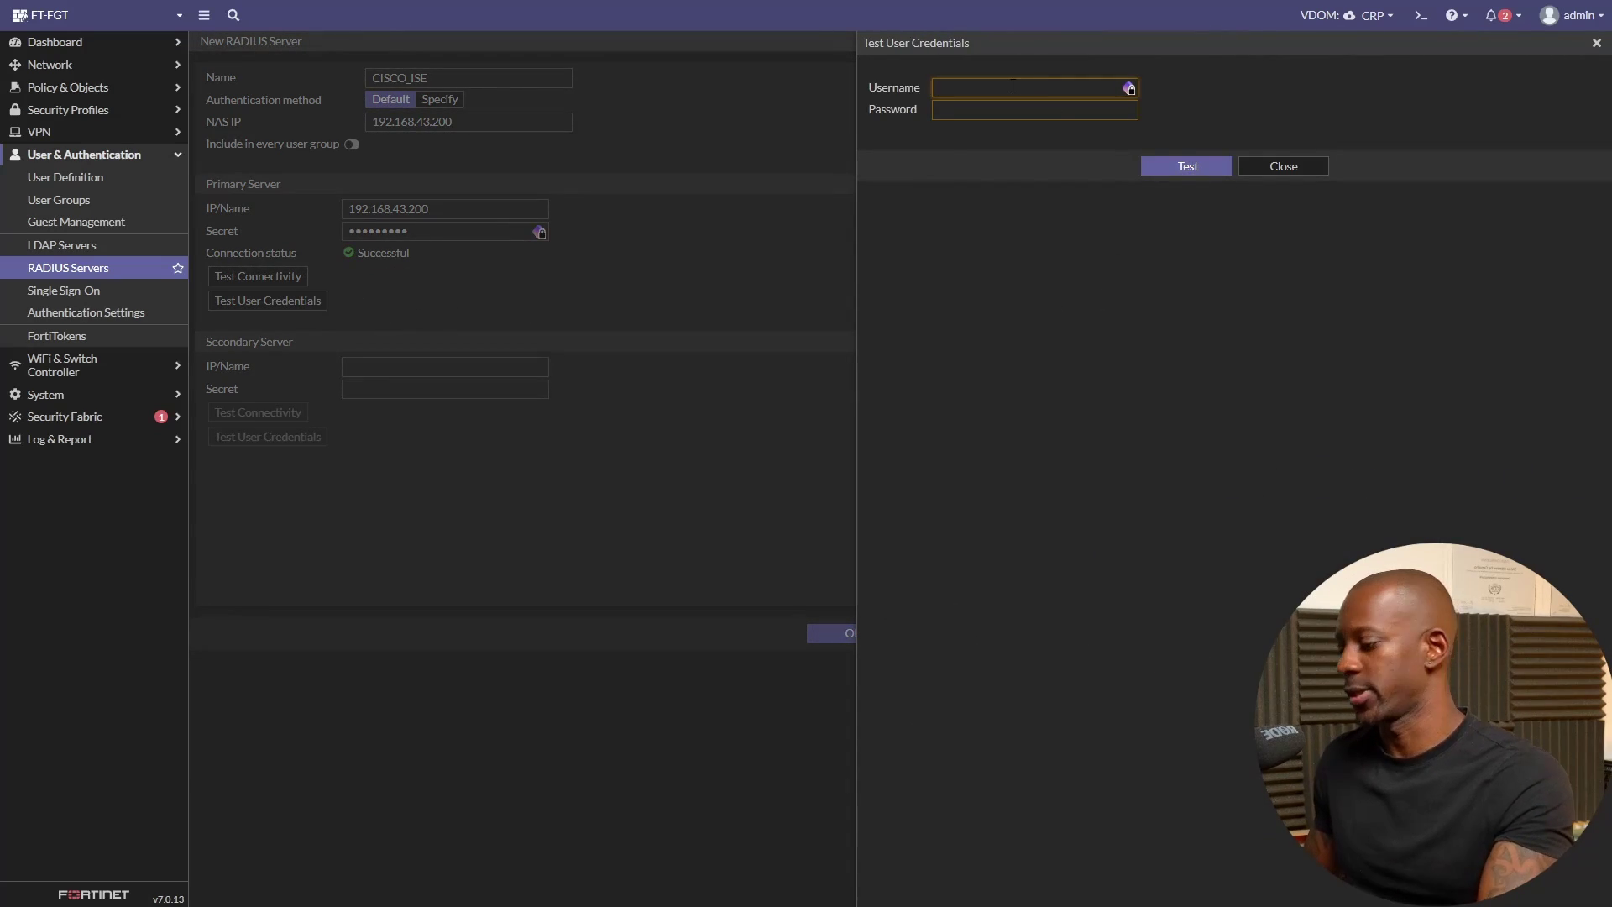
type("silesio")
key("Tab")
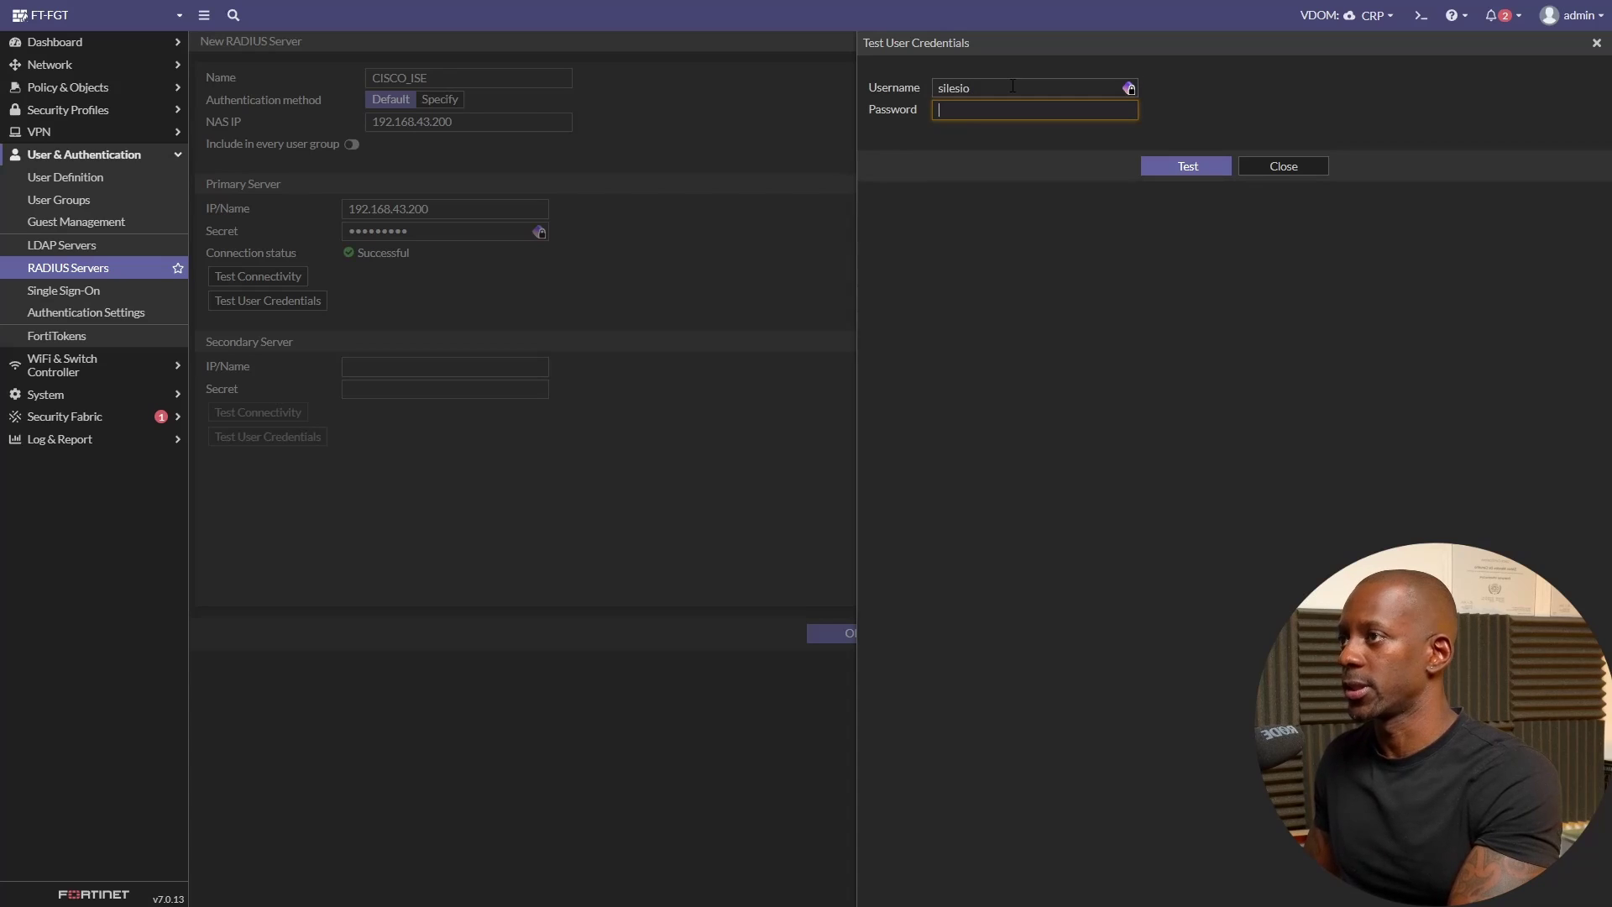
type("••")
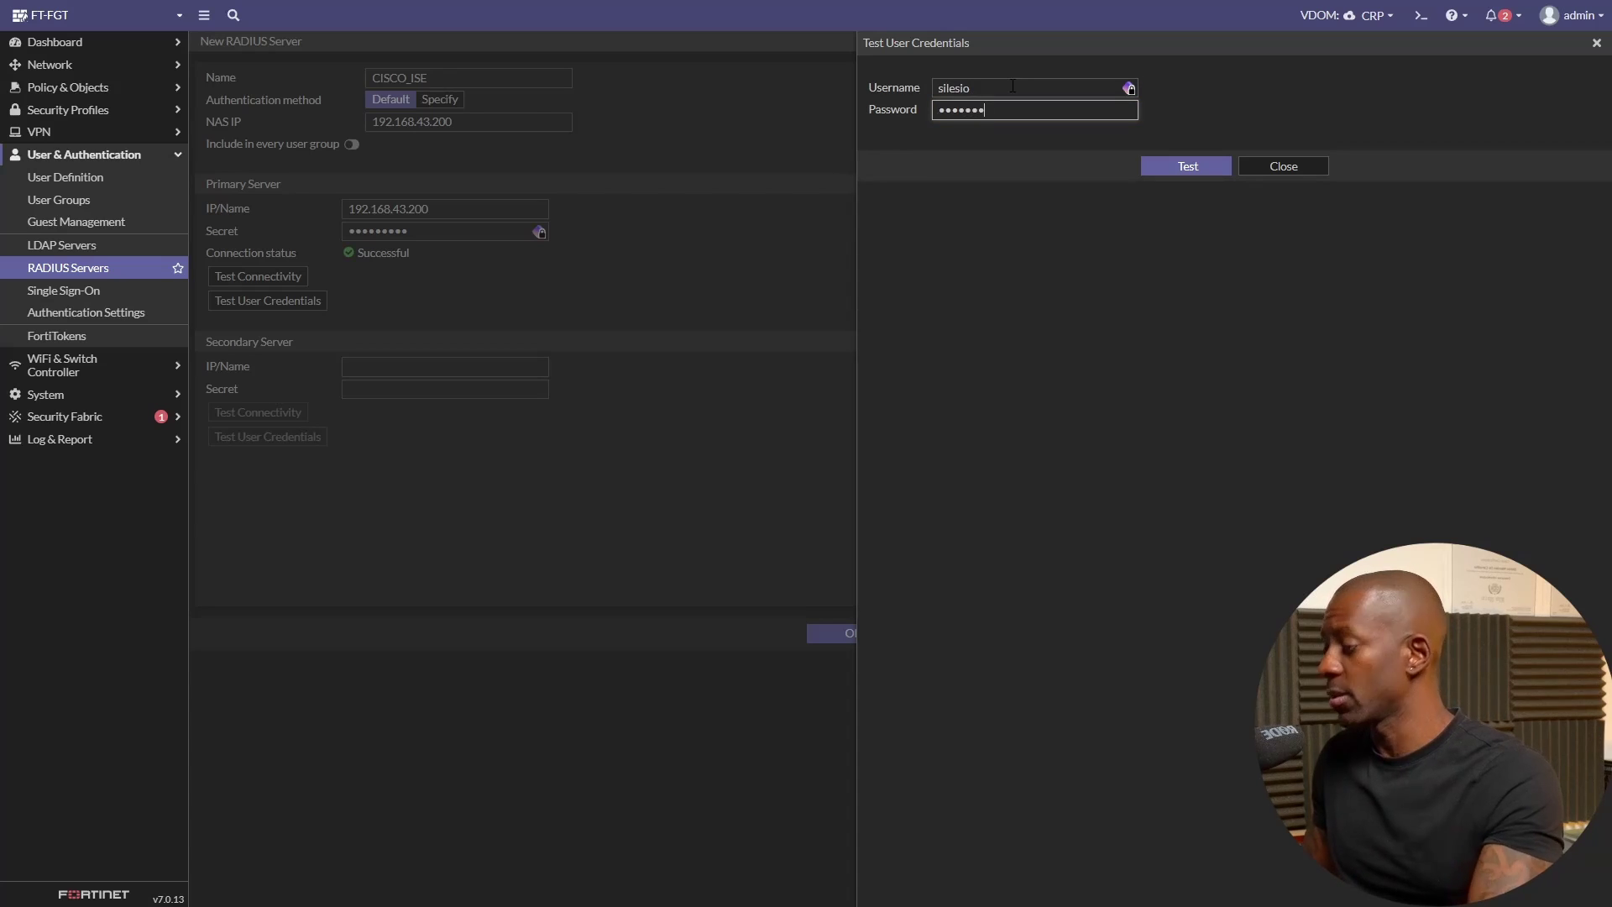
type("••••••")
left_click(1180, 165)
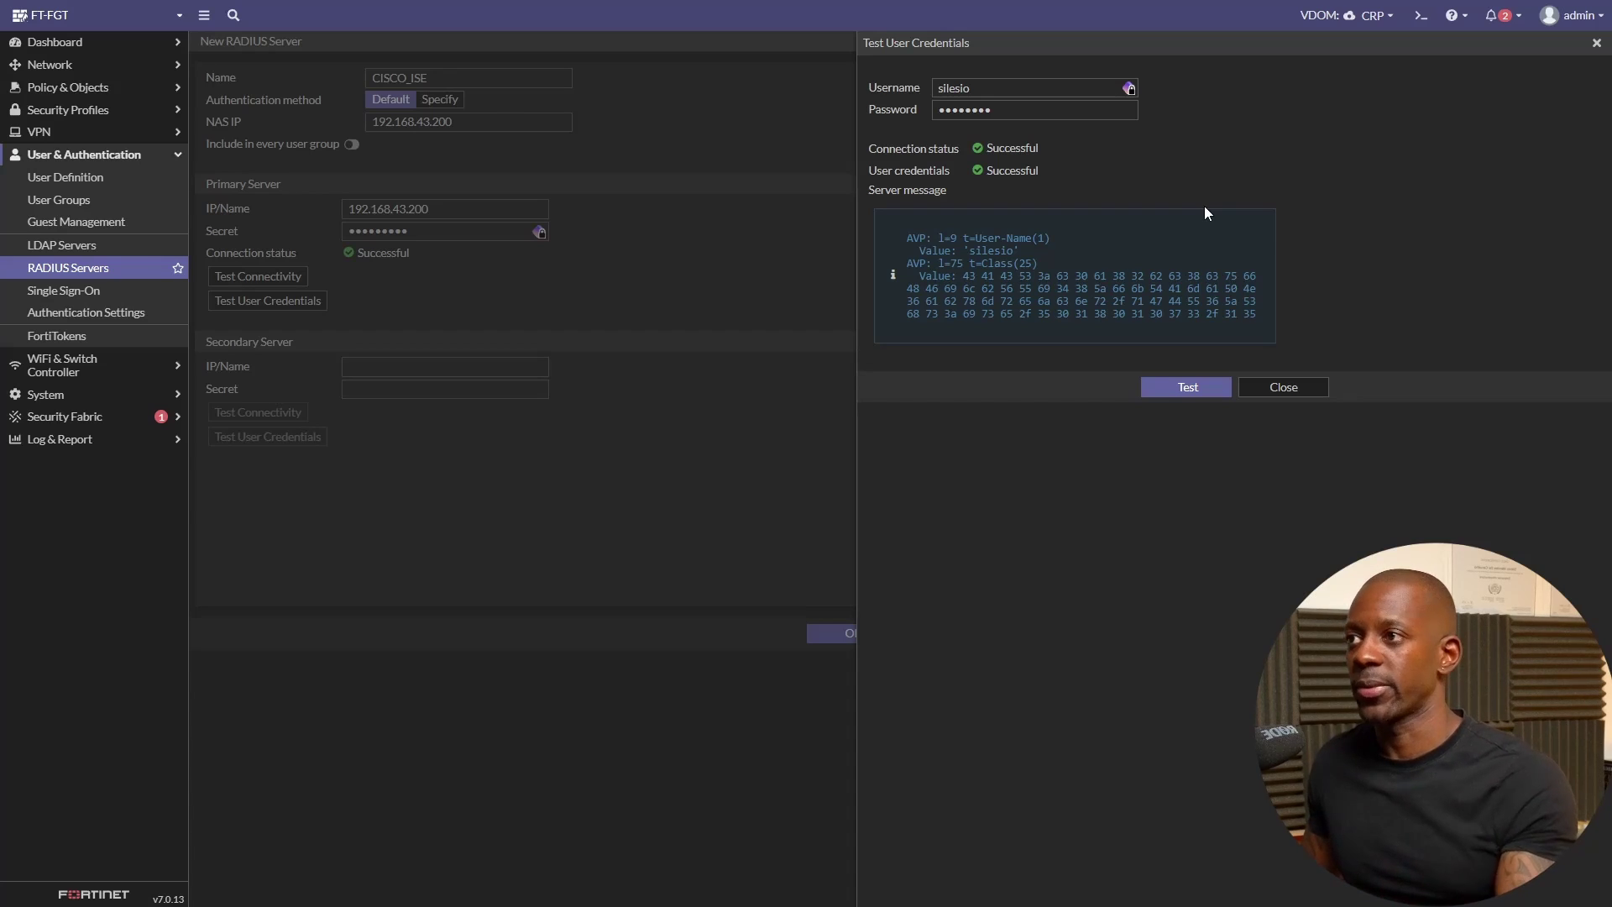
left_click(1303, 391)
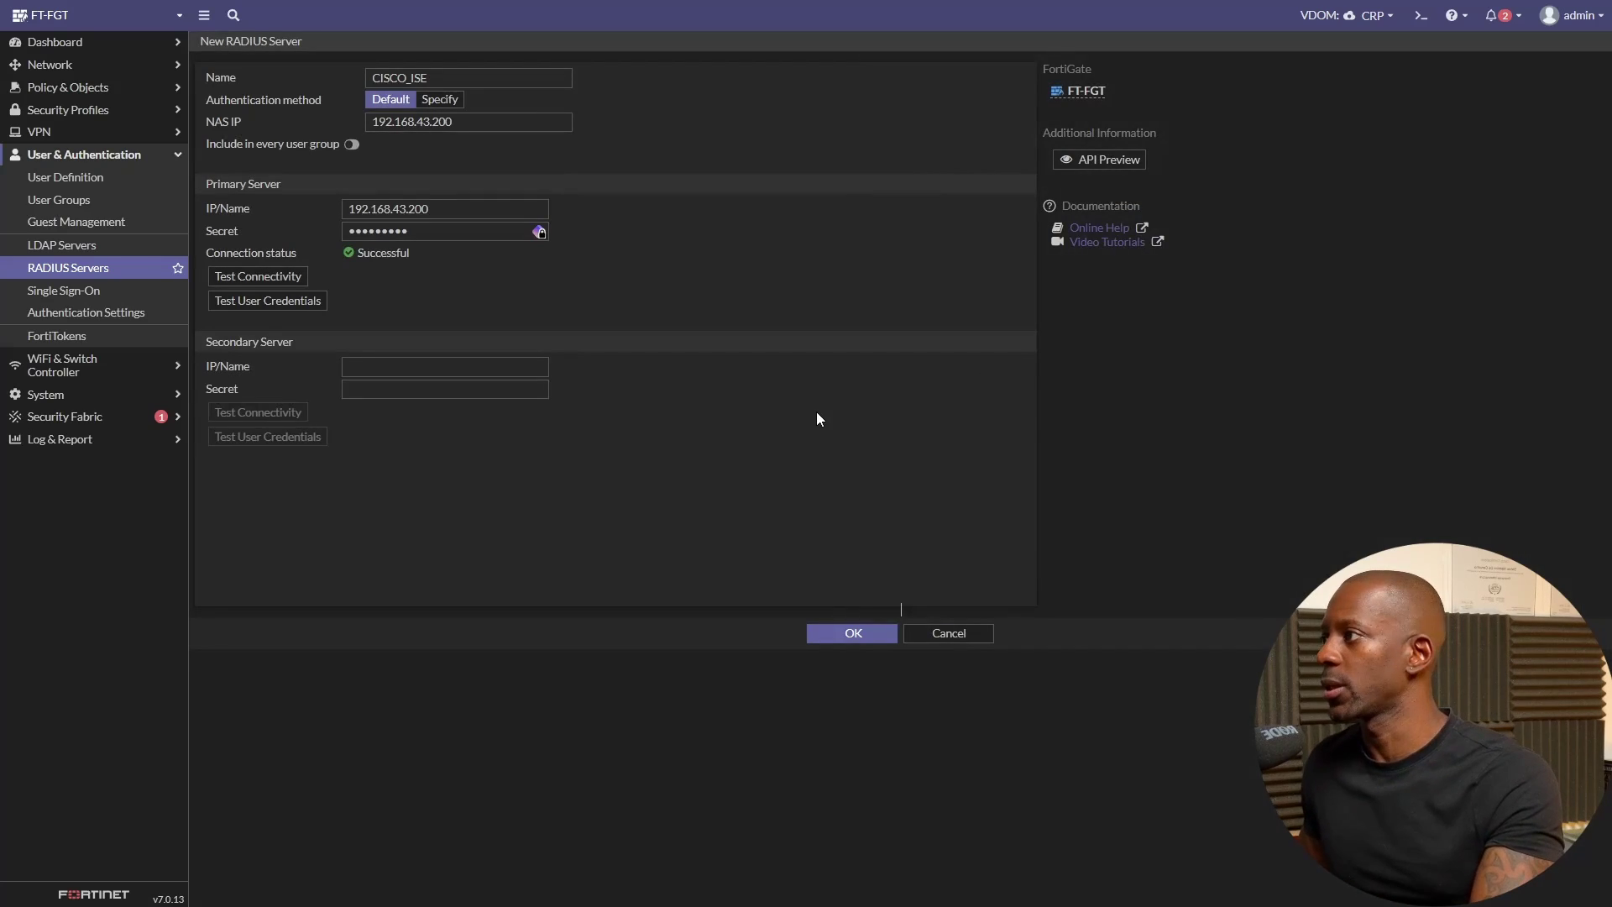
left_click(869, 635)
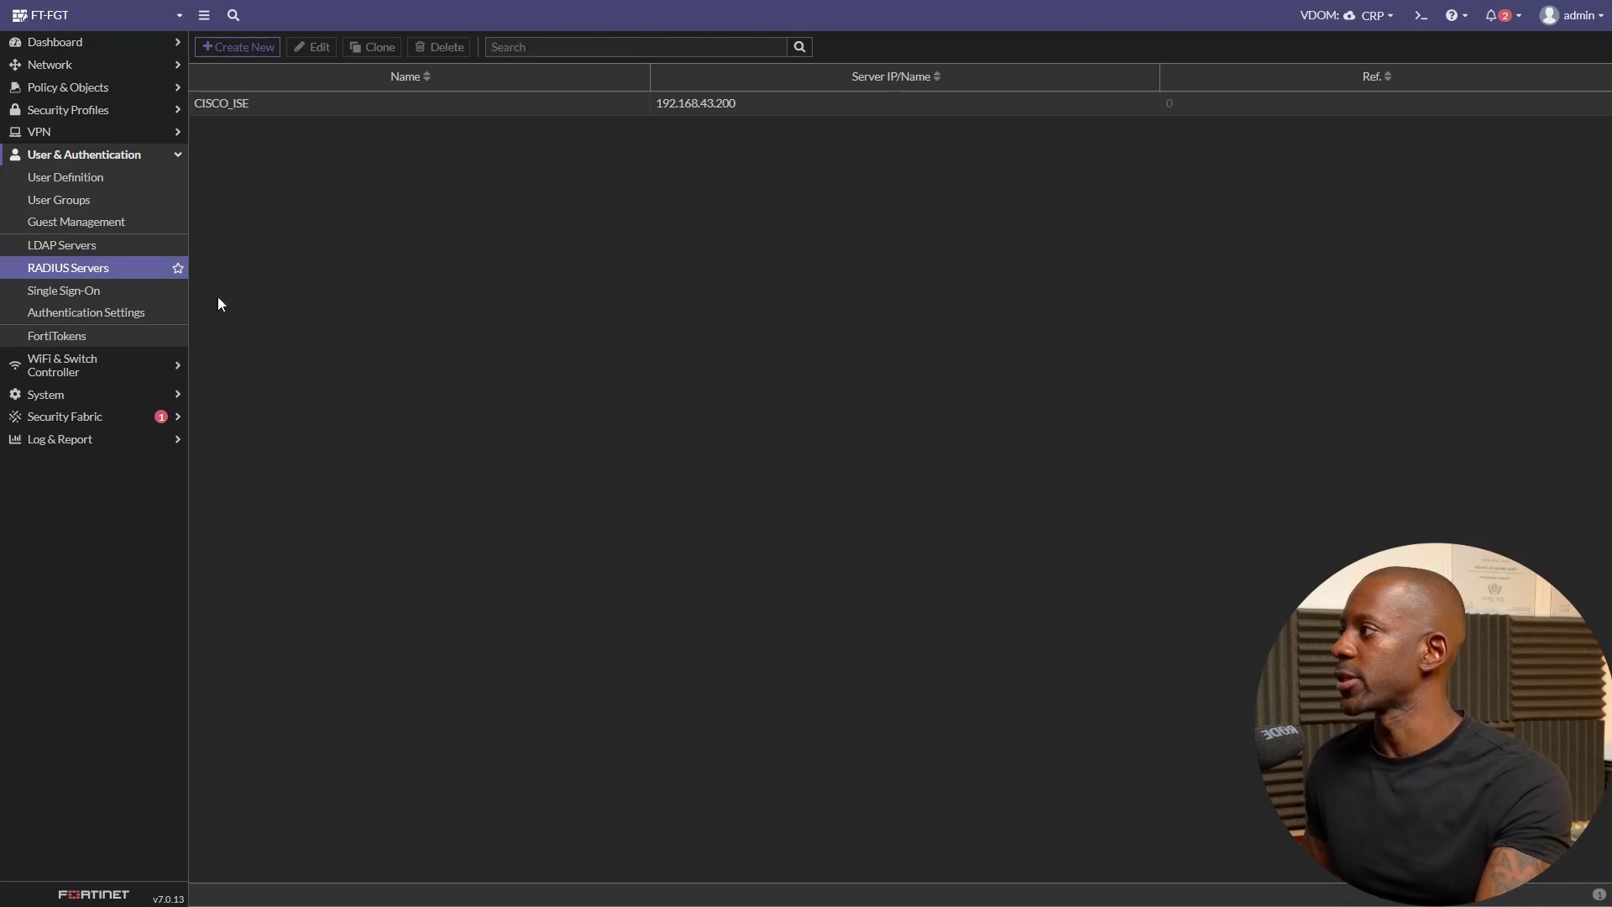
- Edit WIFI_EMPLOYEE to use WPA2 Enterprise with RADIUS server CISCO_ISE and save it
left_click(99, 361)
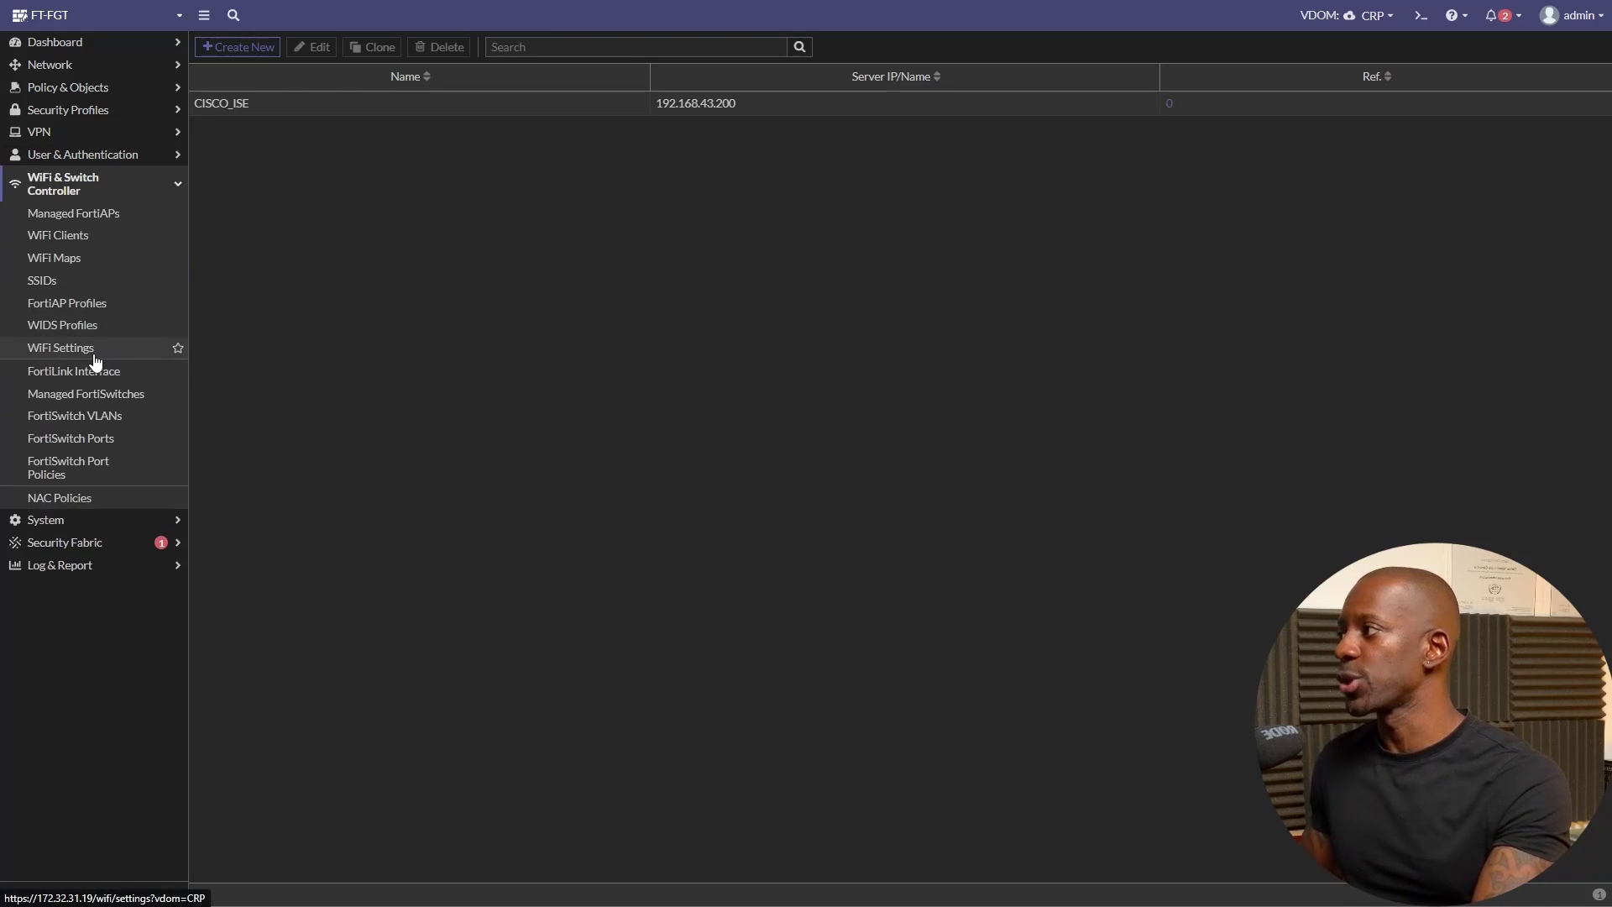
left_click(64, 282)
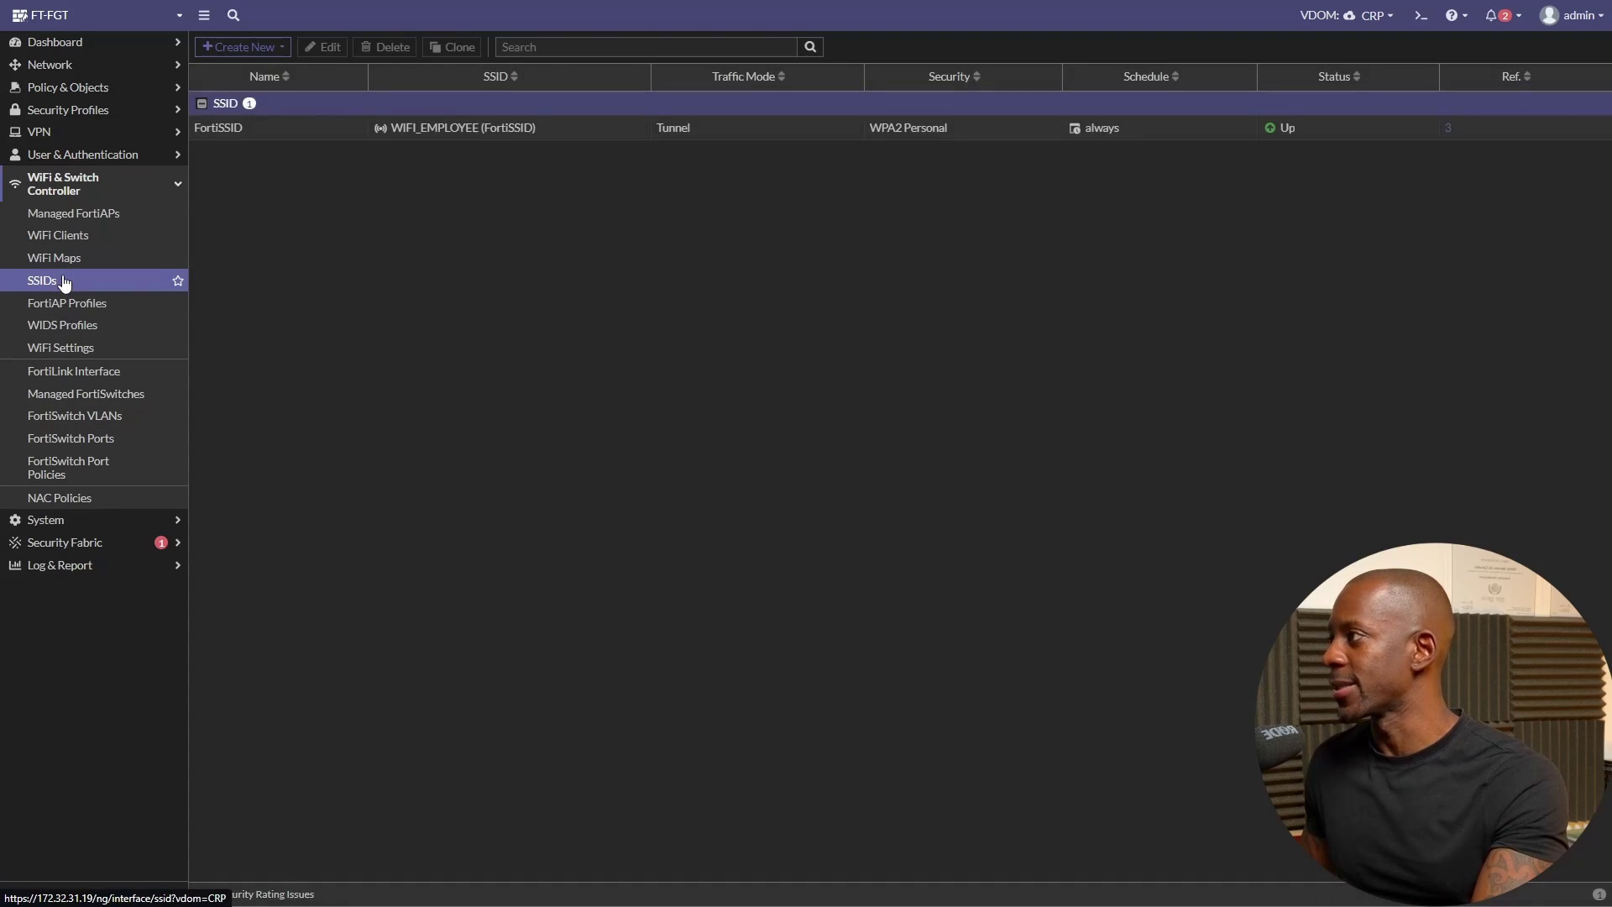
double_click(279, 128)
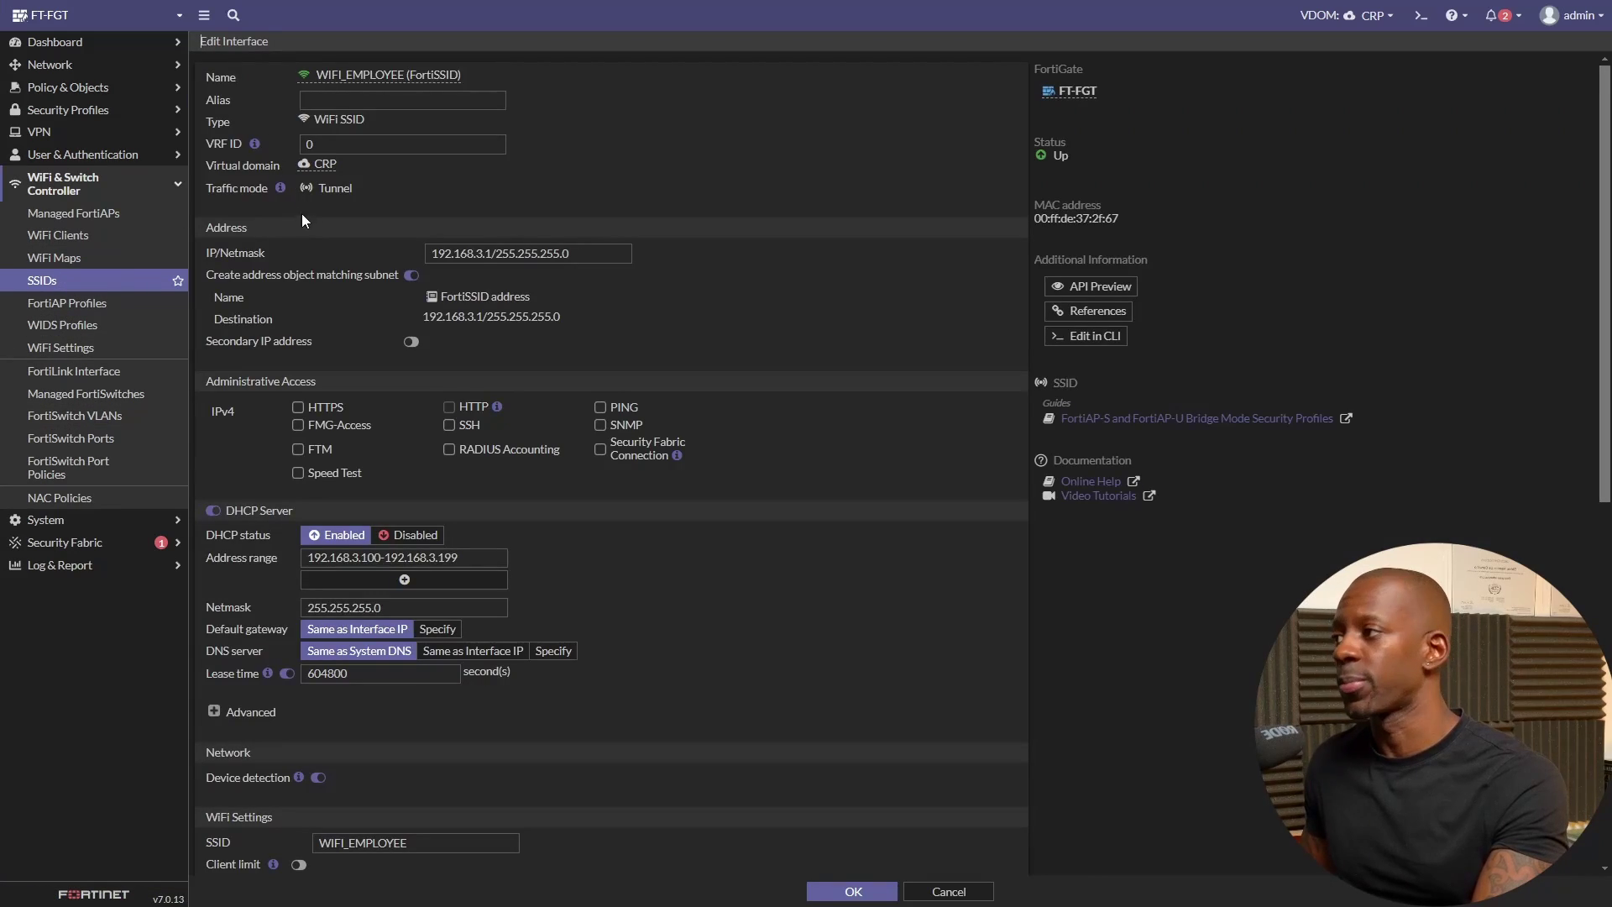
scroll(522, 492, "down", 5)
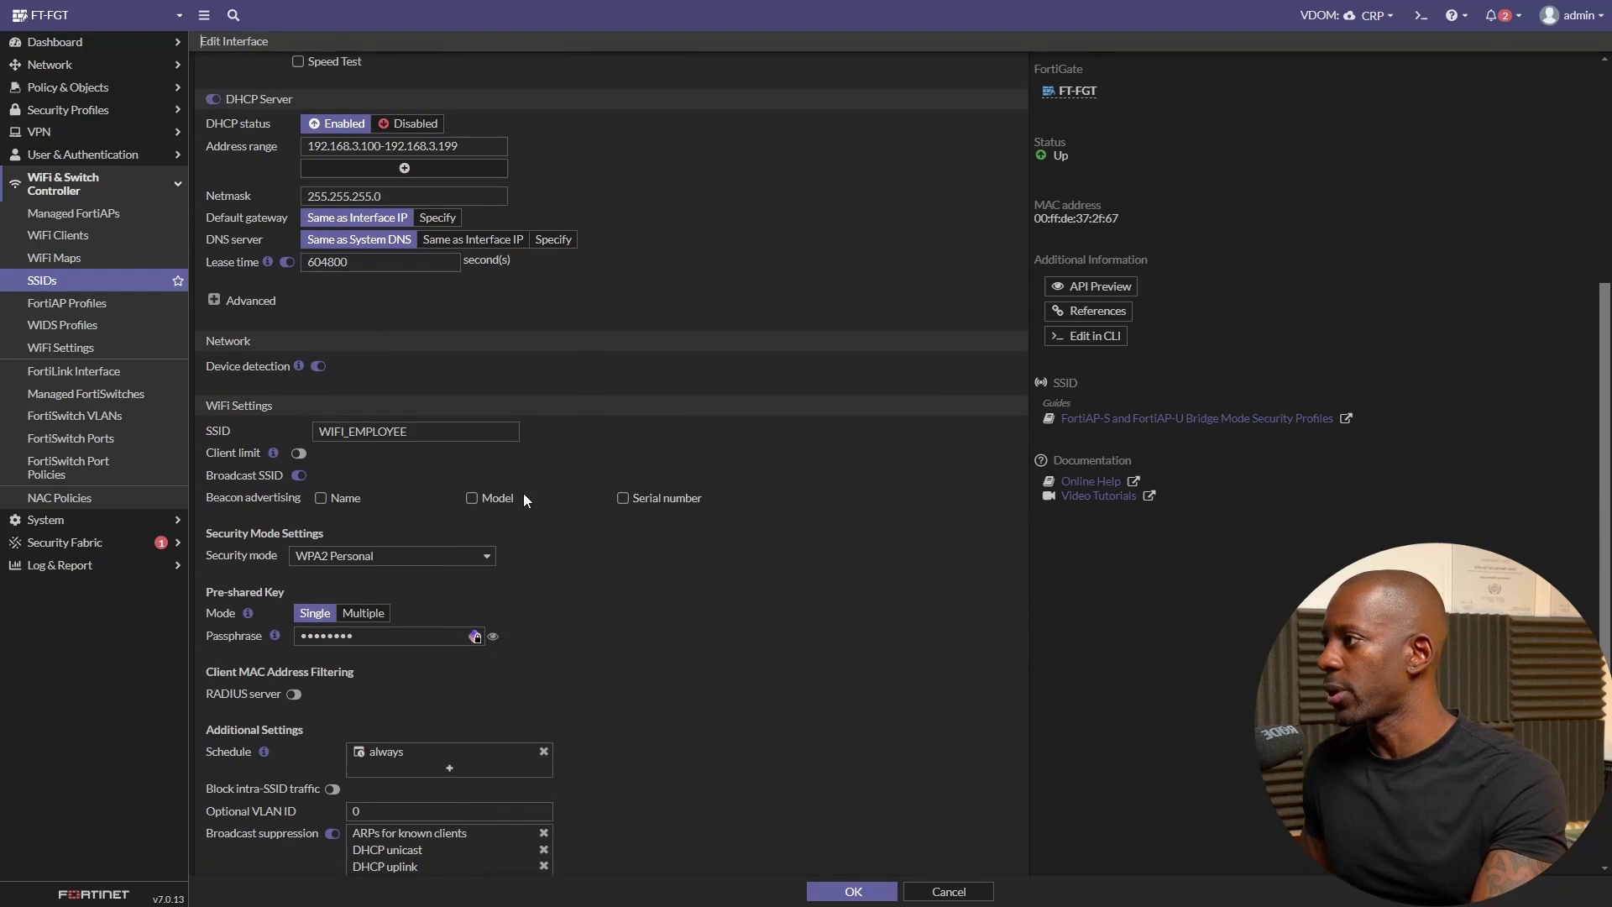
scroll(523, 492, "down", 2)
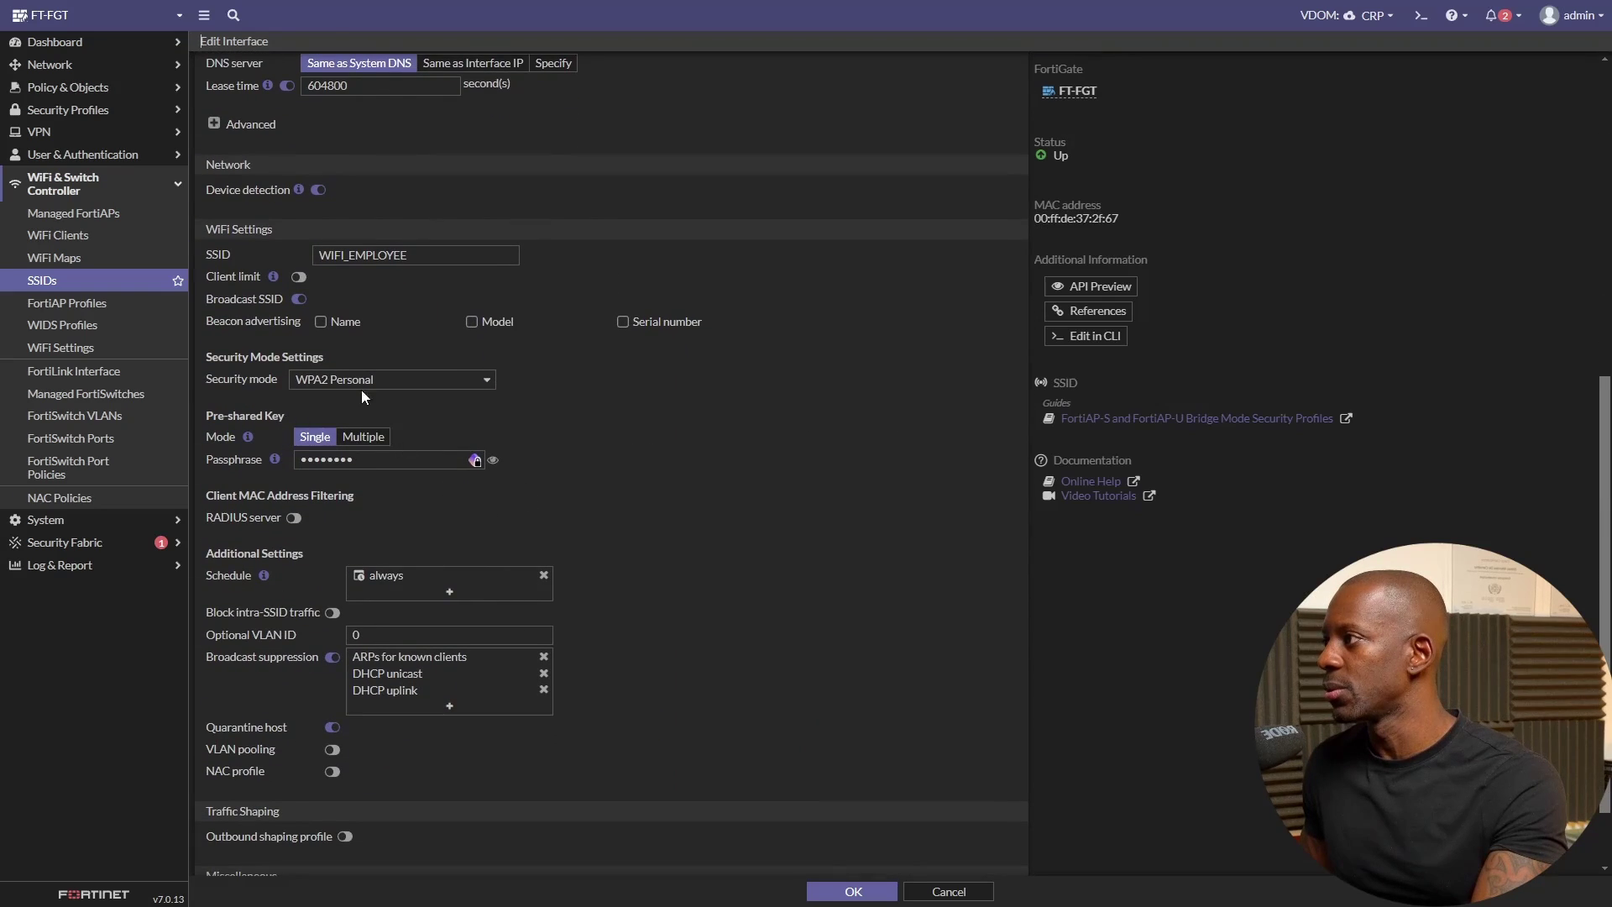
left_click(409, 382)
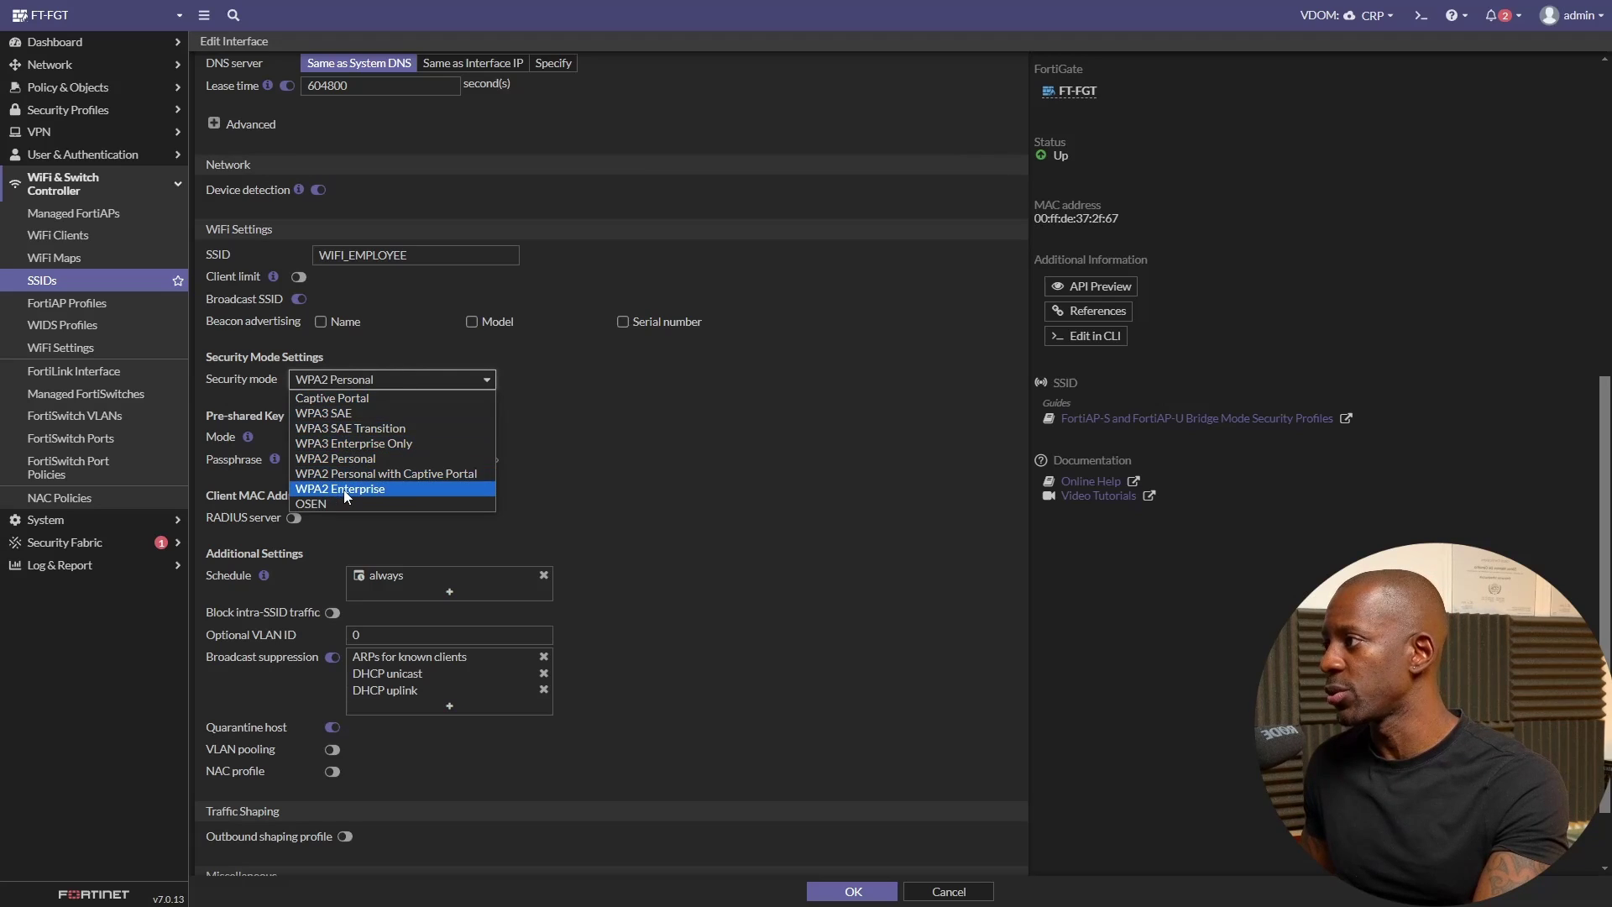
left_click(370, 489)
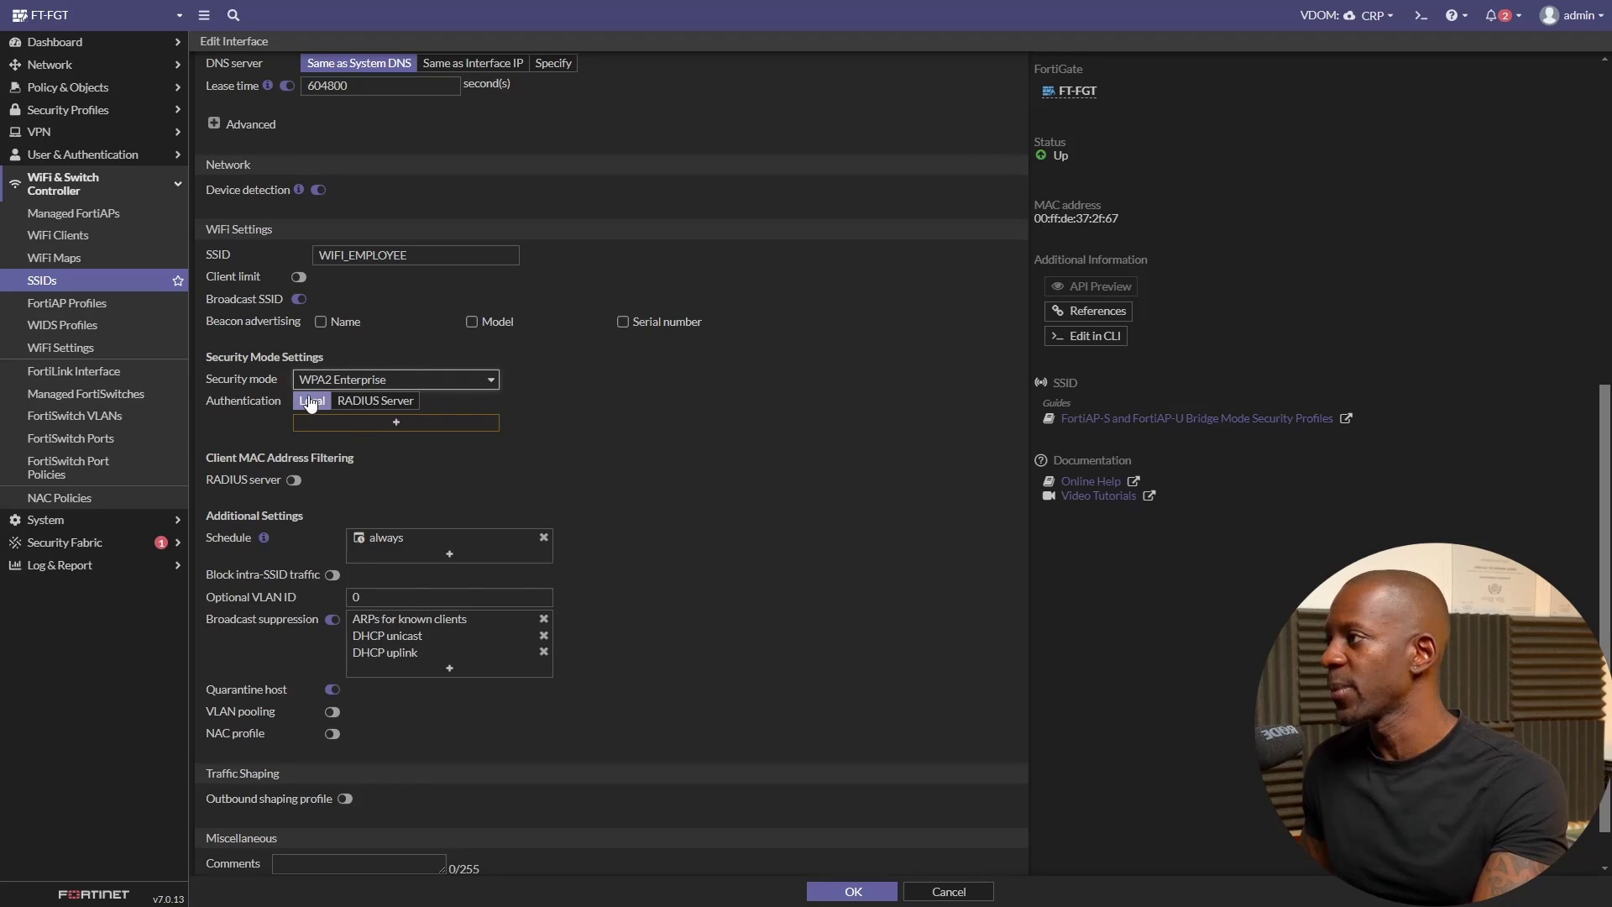
left_click(387, 402)
left_click(477, 425)
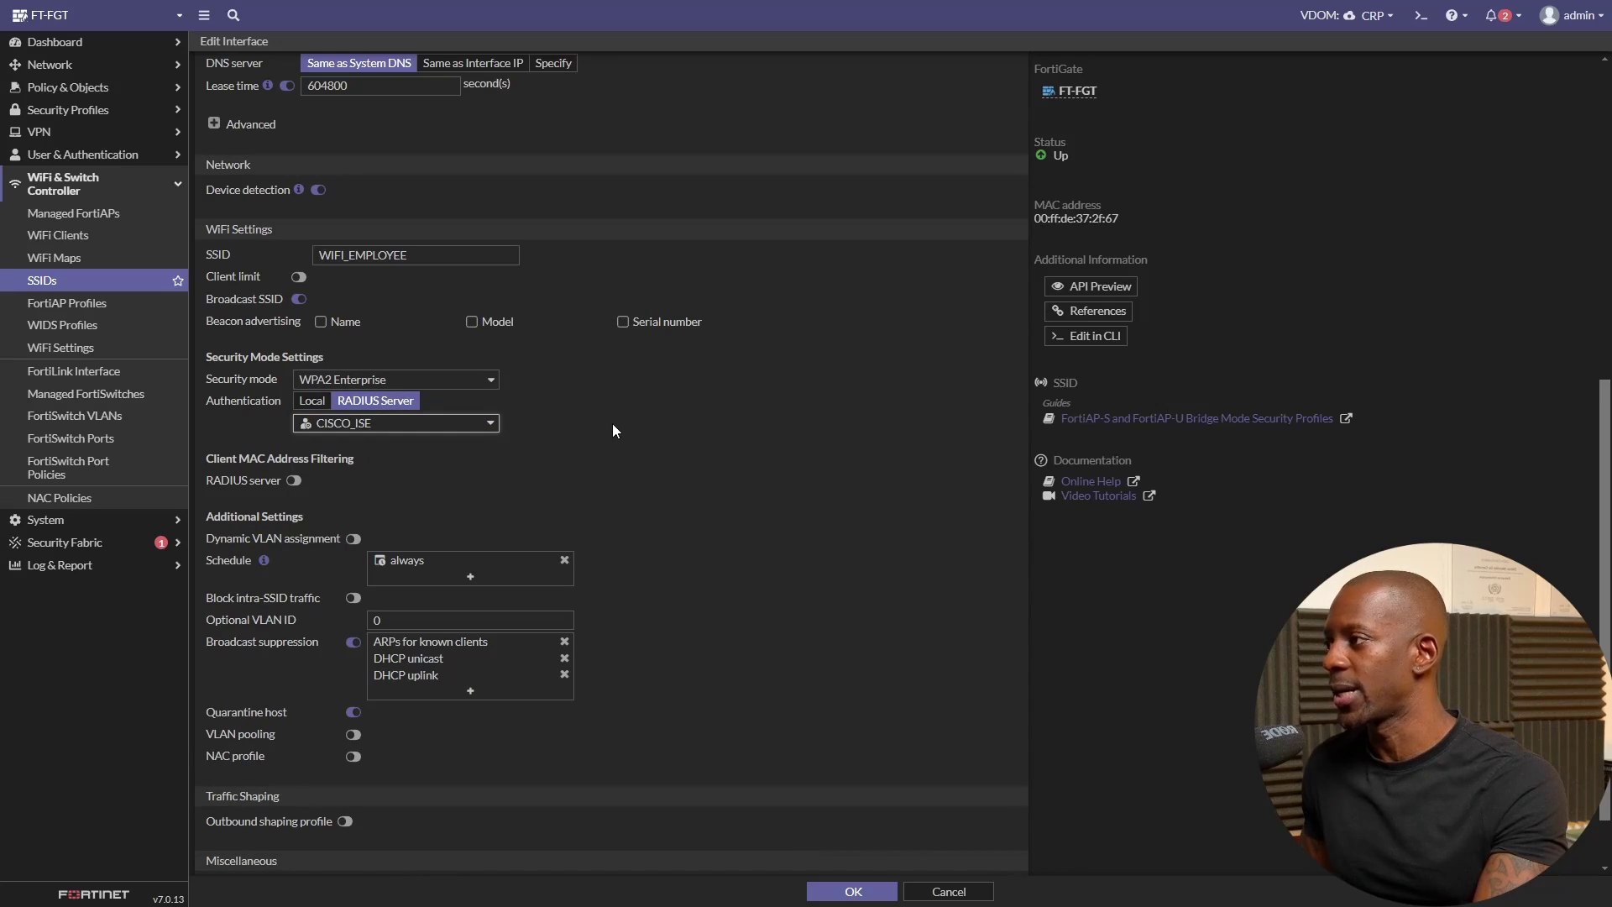
scroll(625, 467, "down", 2)
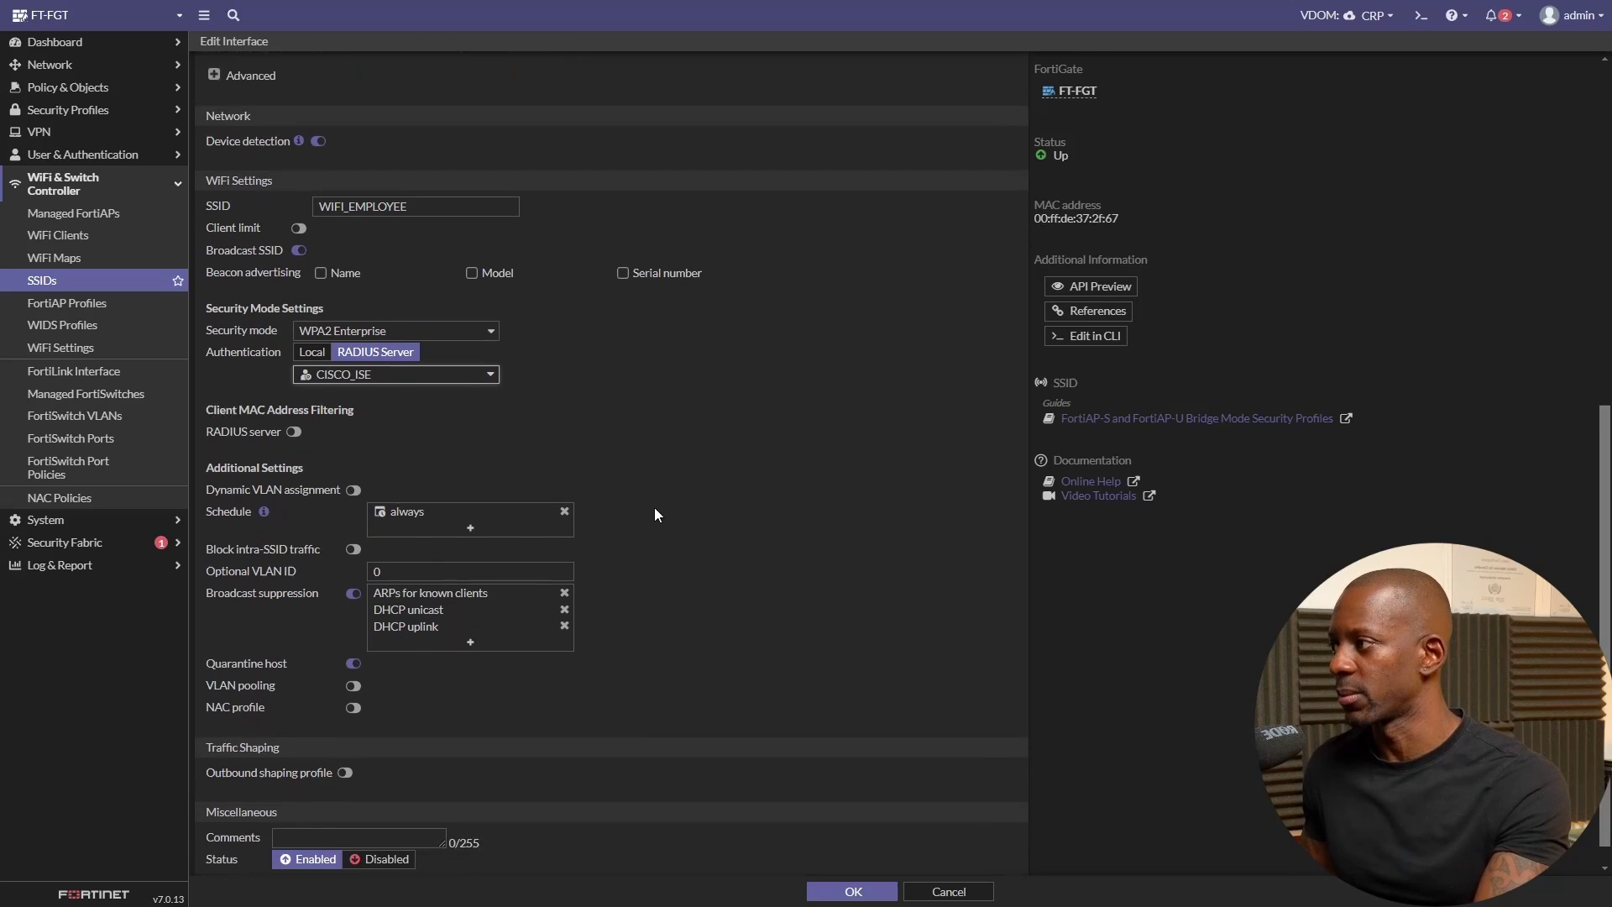
left_click(828, 889)
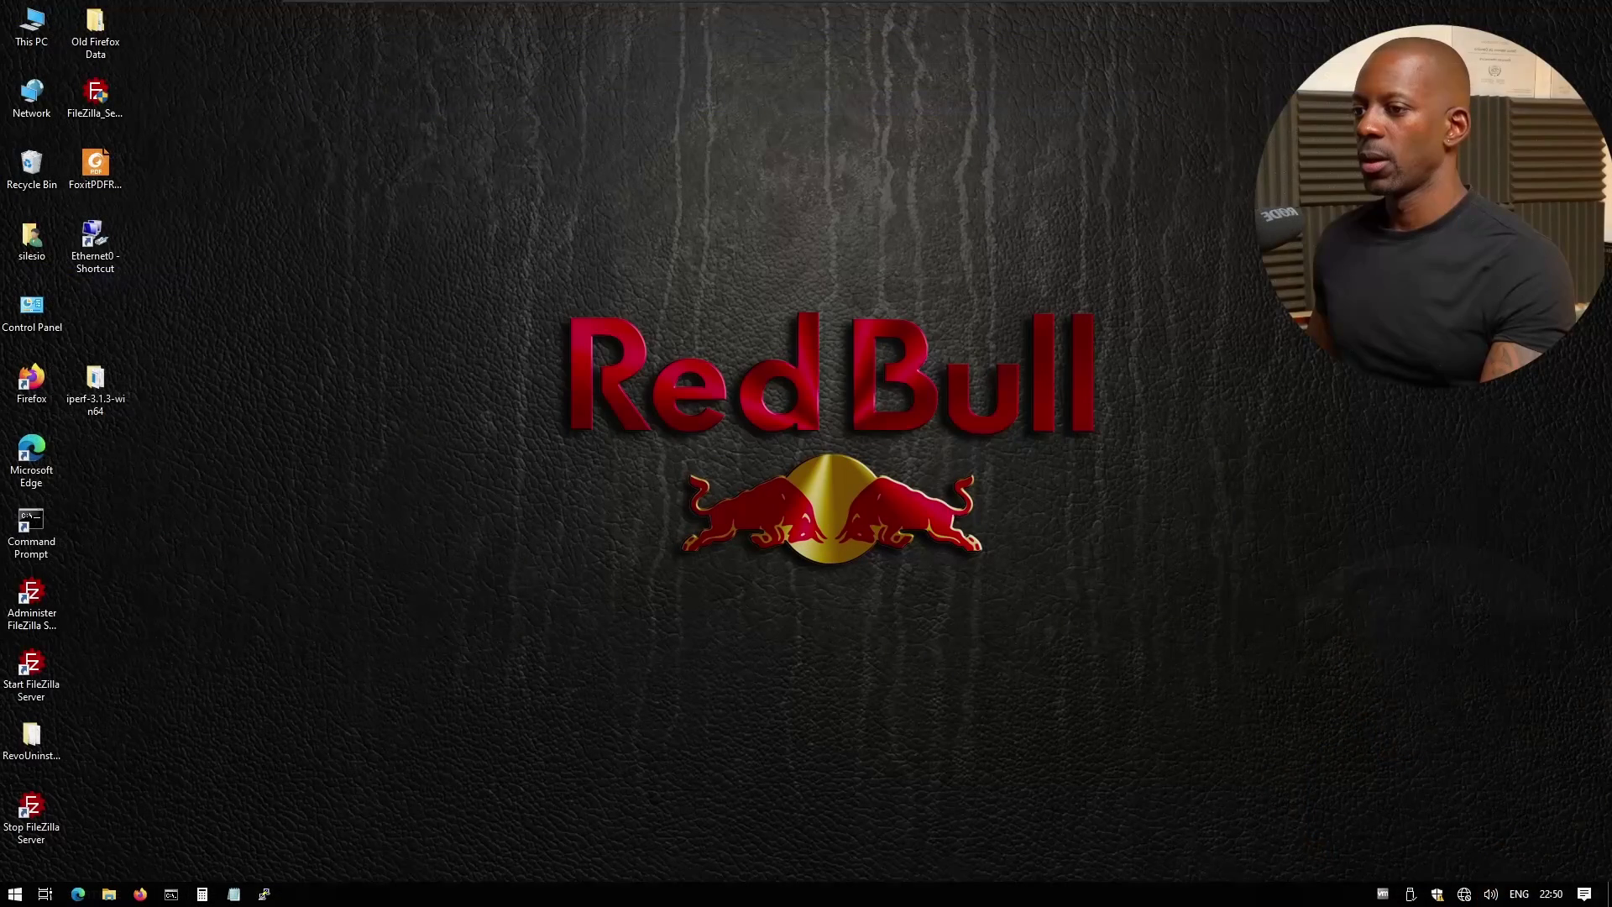
- Join WIFI_EMPLOYEE with the employee's username and password, trusting the network's certificate
left_click(1464, 894)
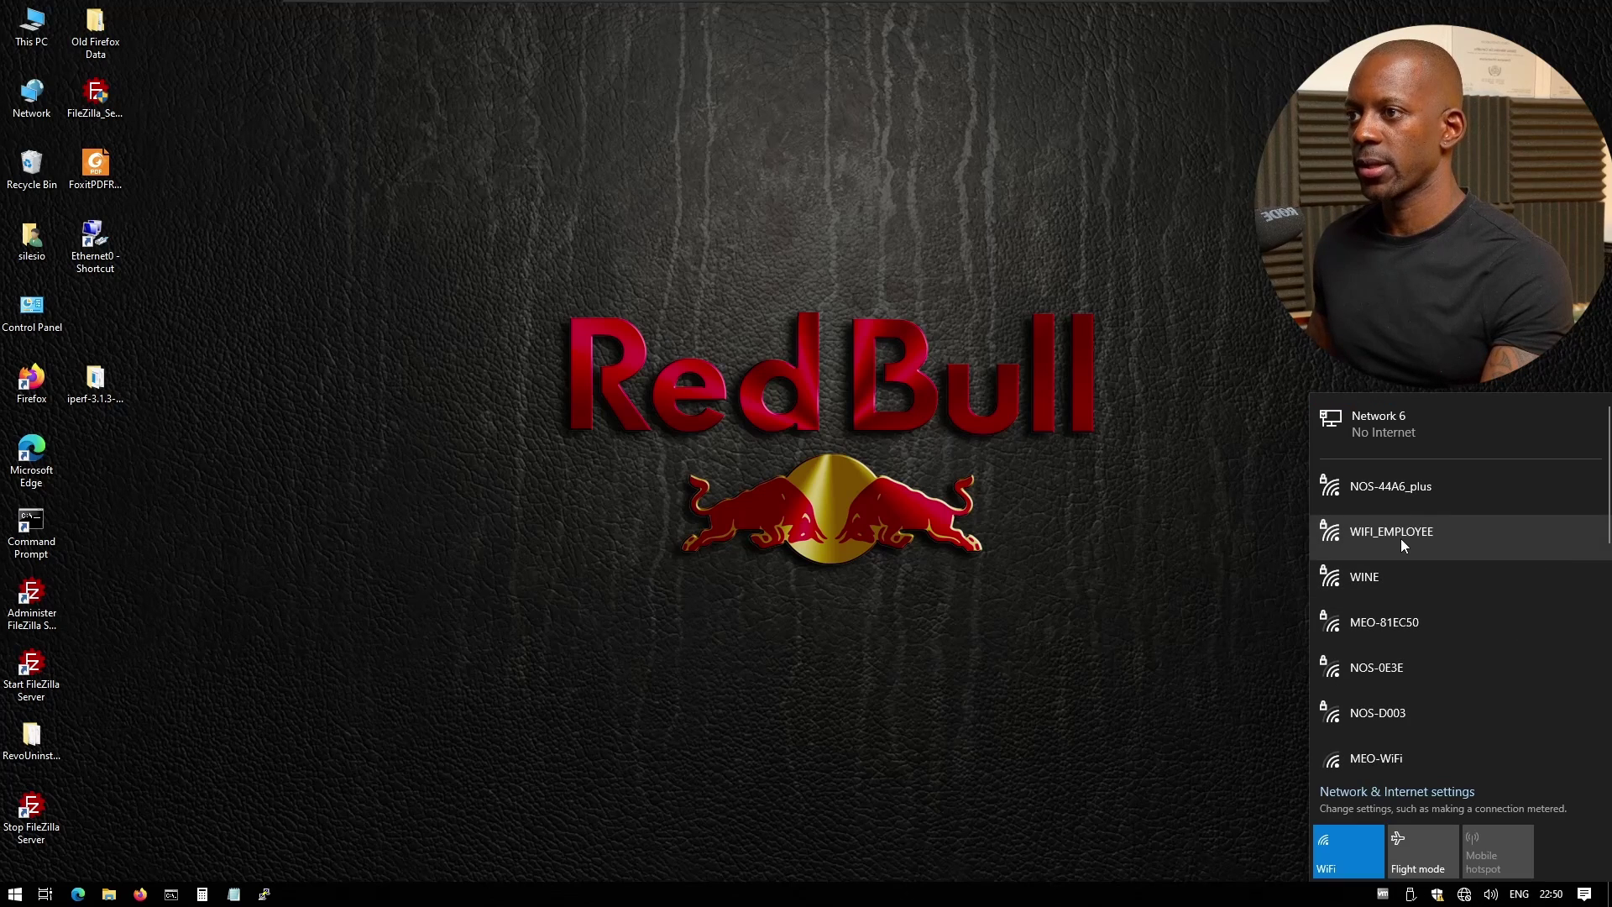
left_click(1402, 536)
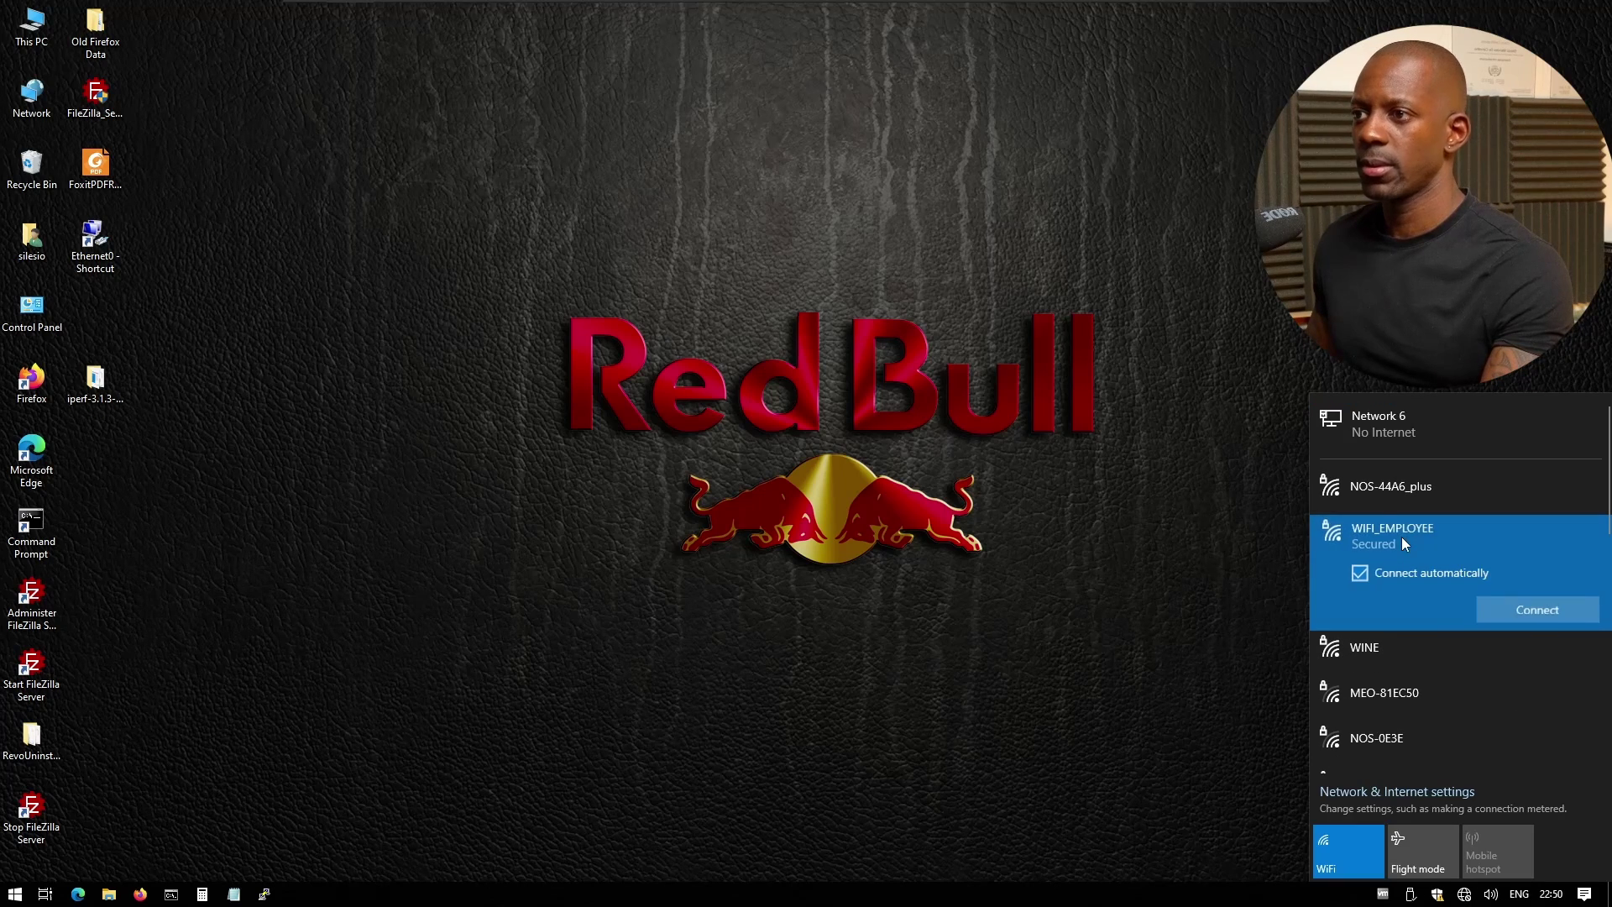
left_click(1503, 607)
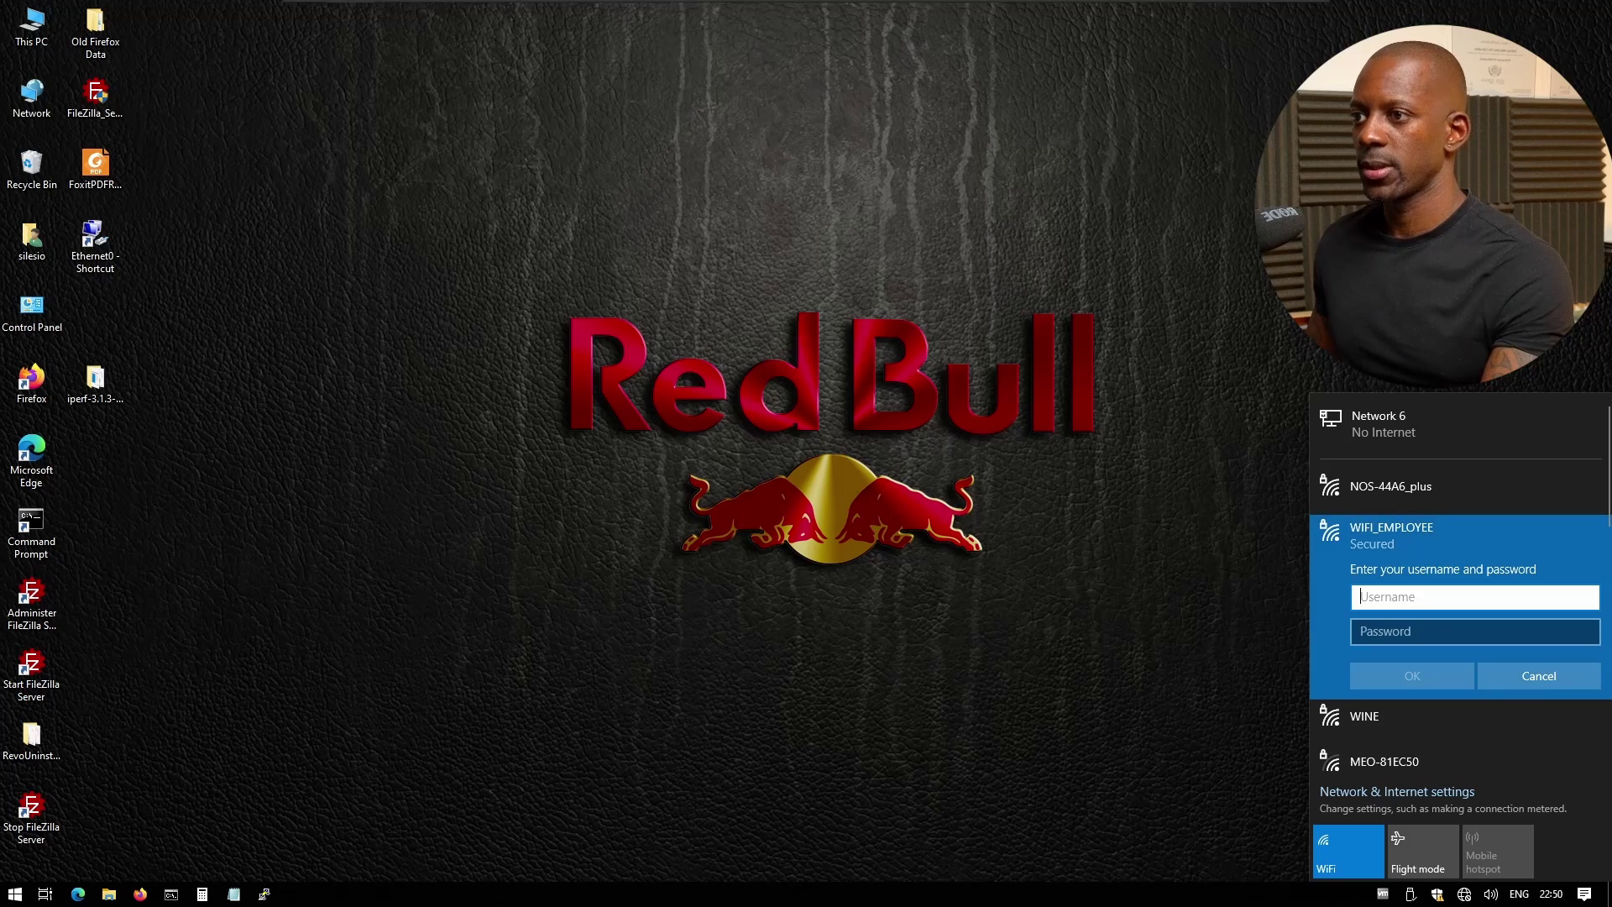
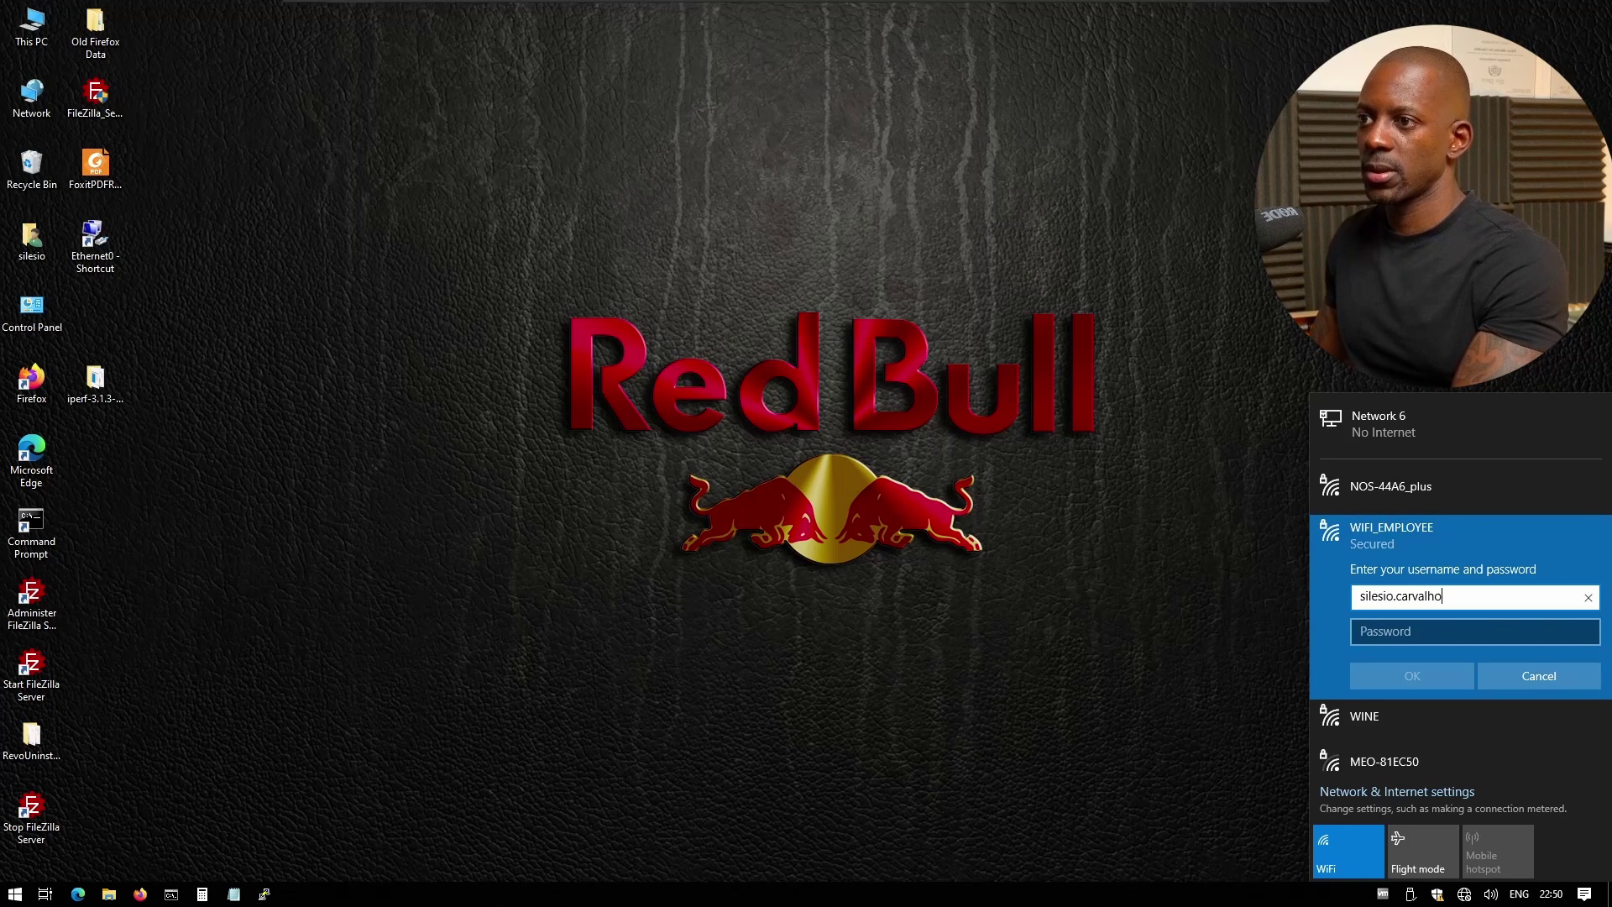
key("Tab")
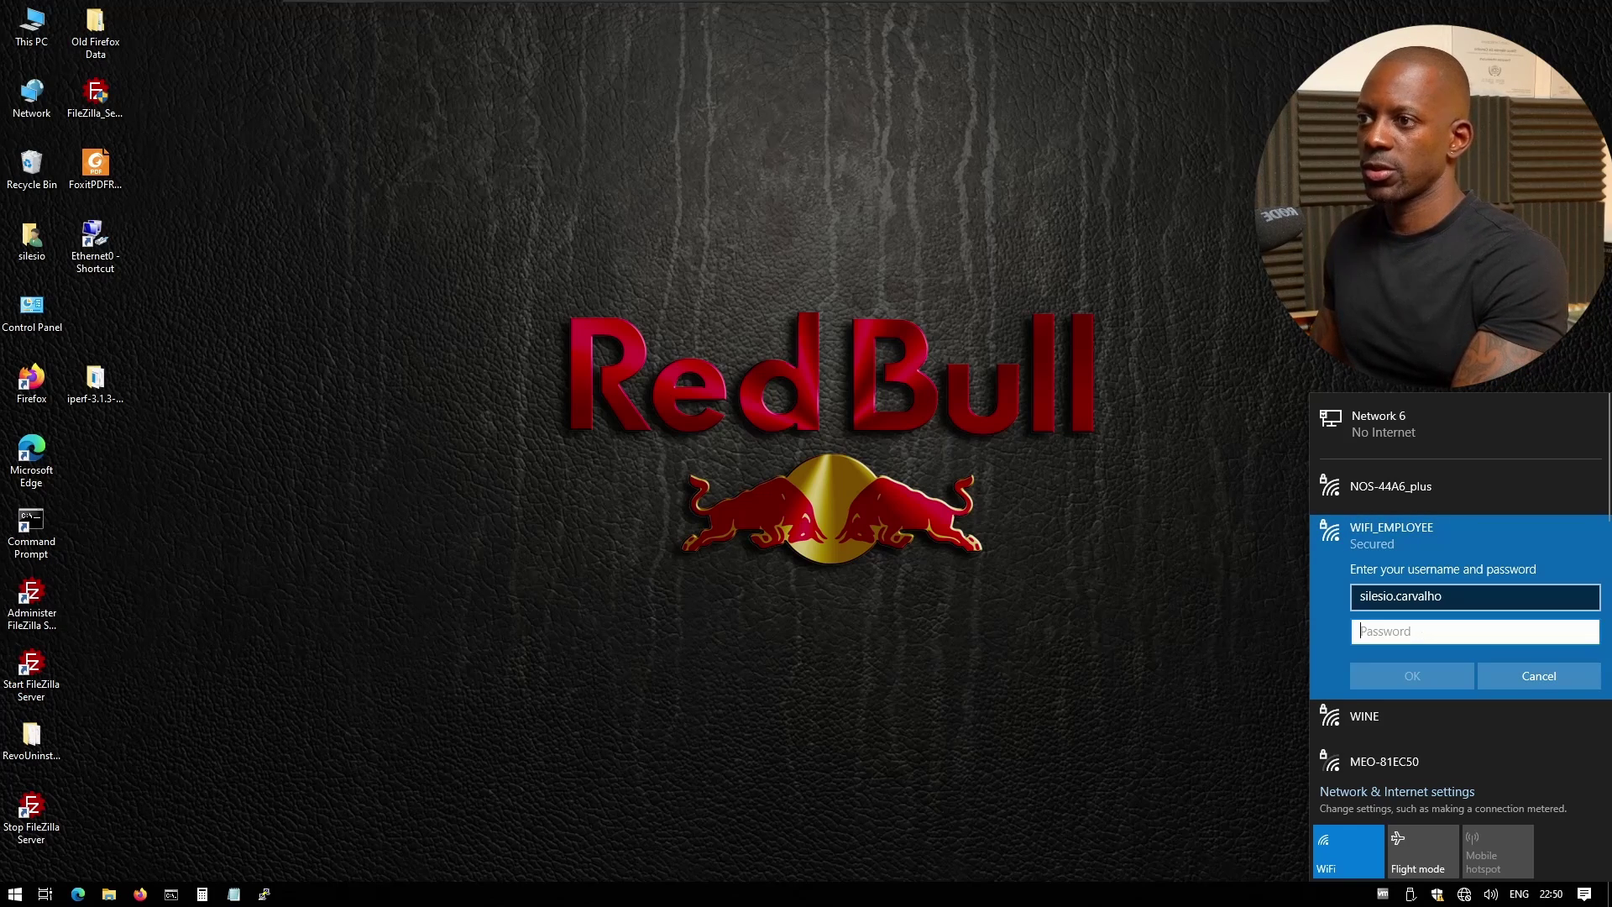
type("******")
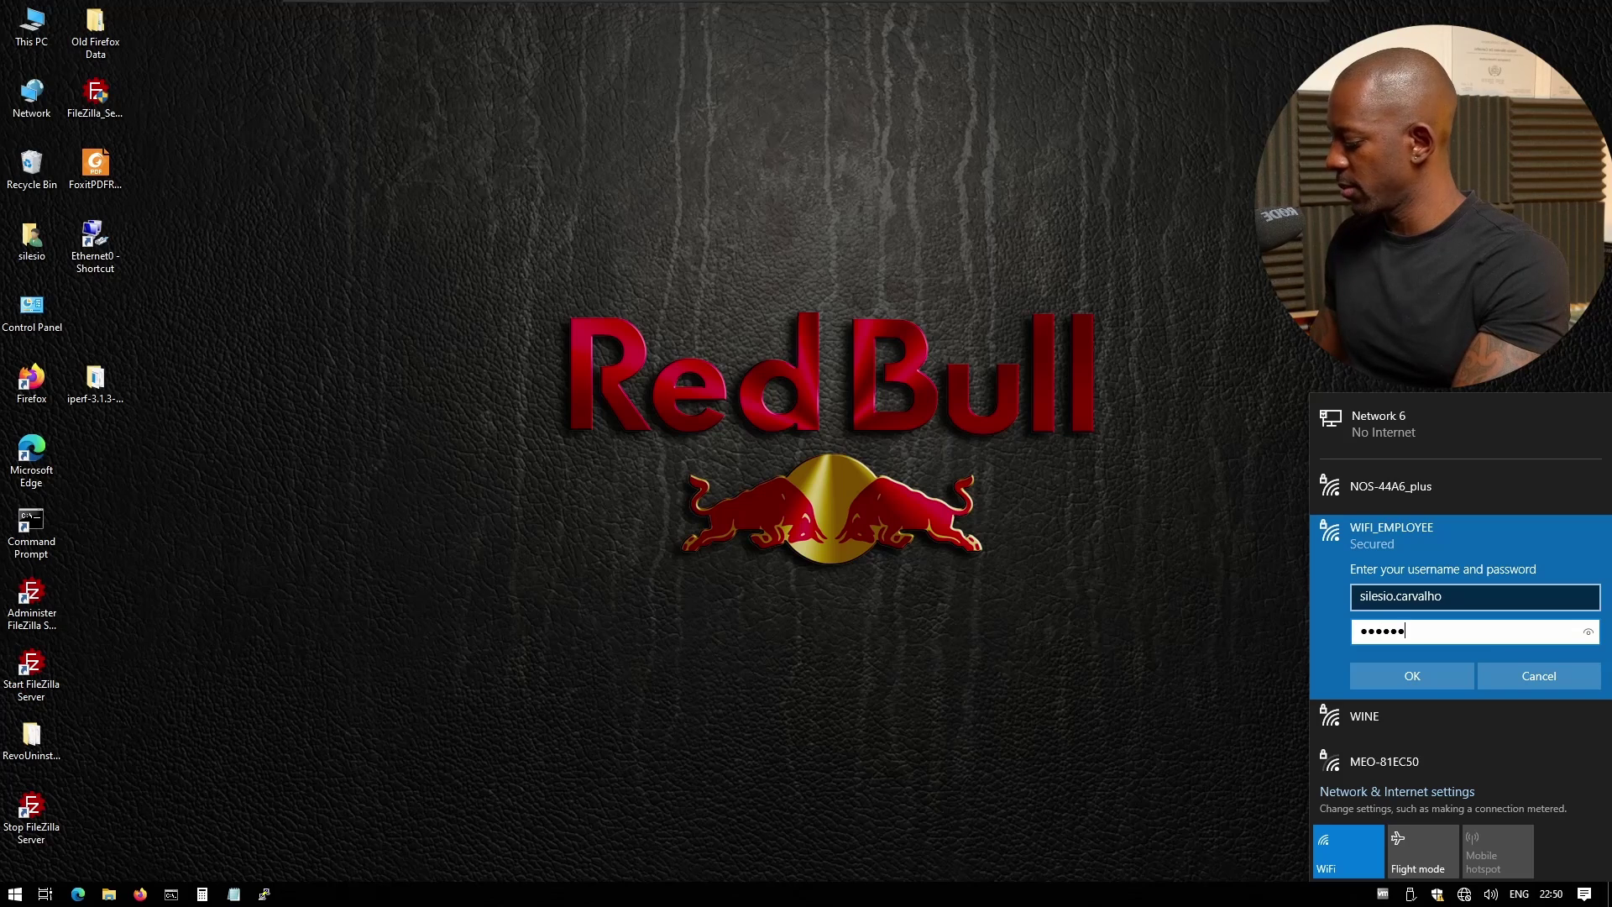
type("**")
key("Return")
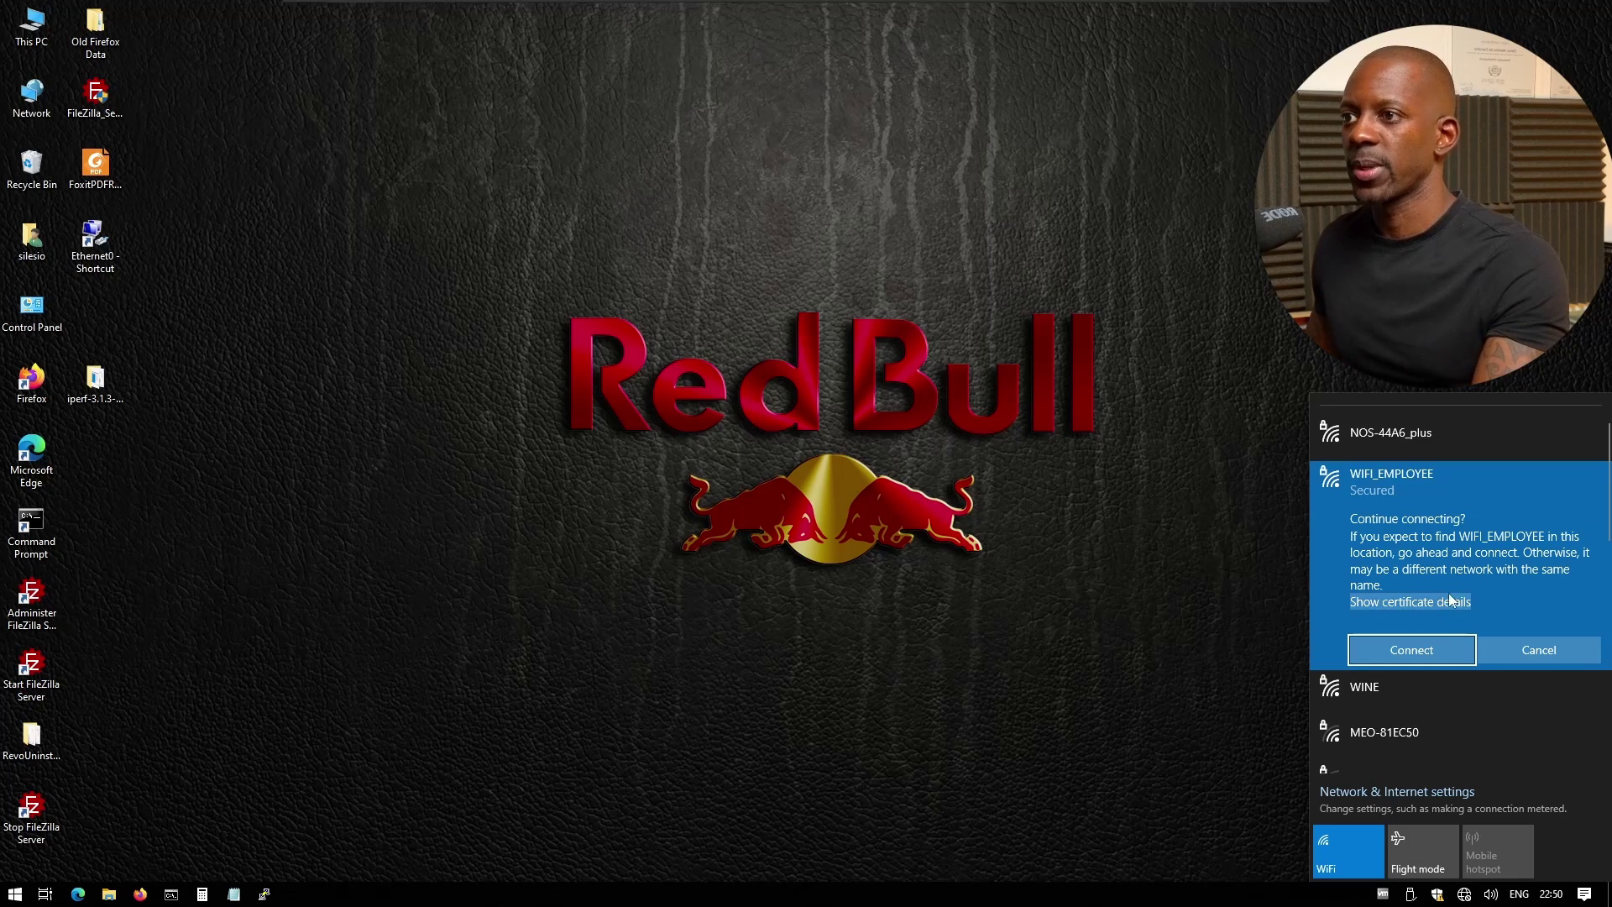
left_click(1407, 648)
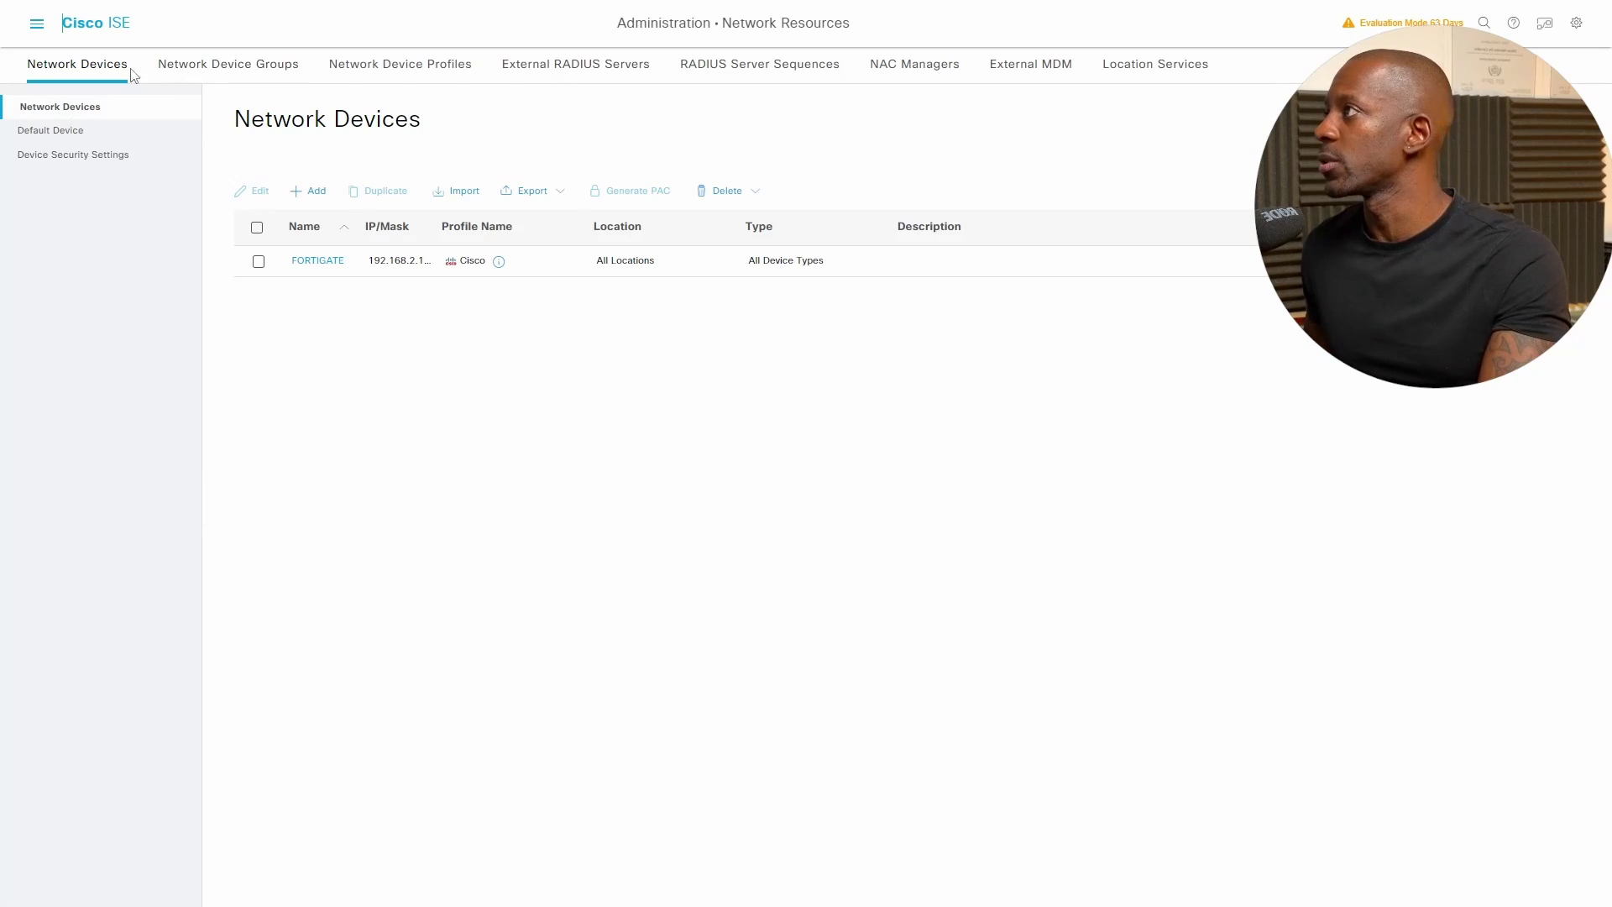
- Open Operations > RADIUS Live Logs to see FORTIGATE's passed Dot1X authentications
left_click(40, 27)
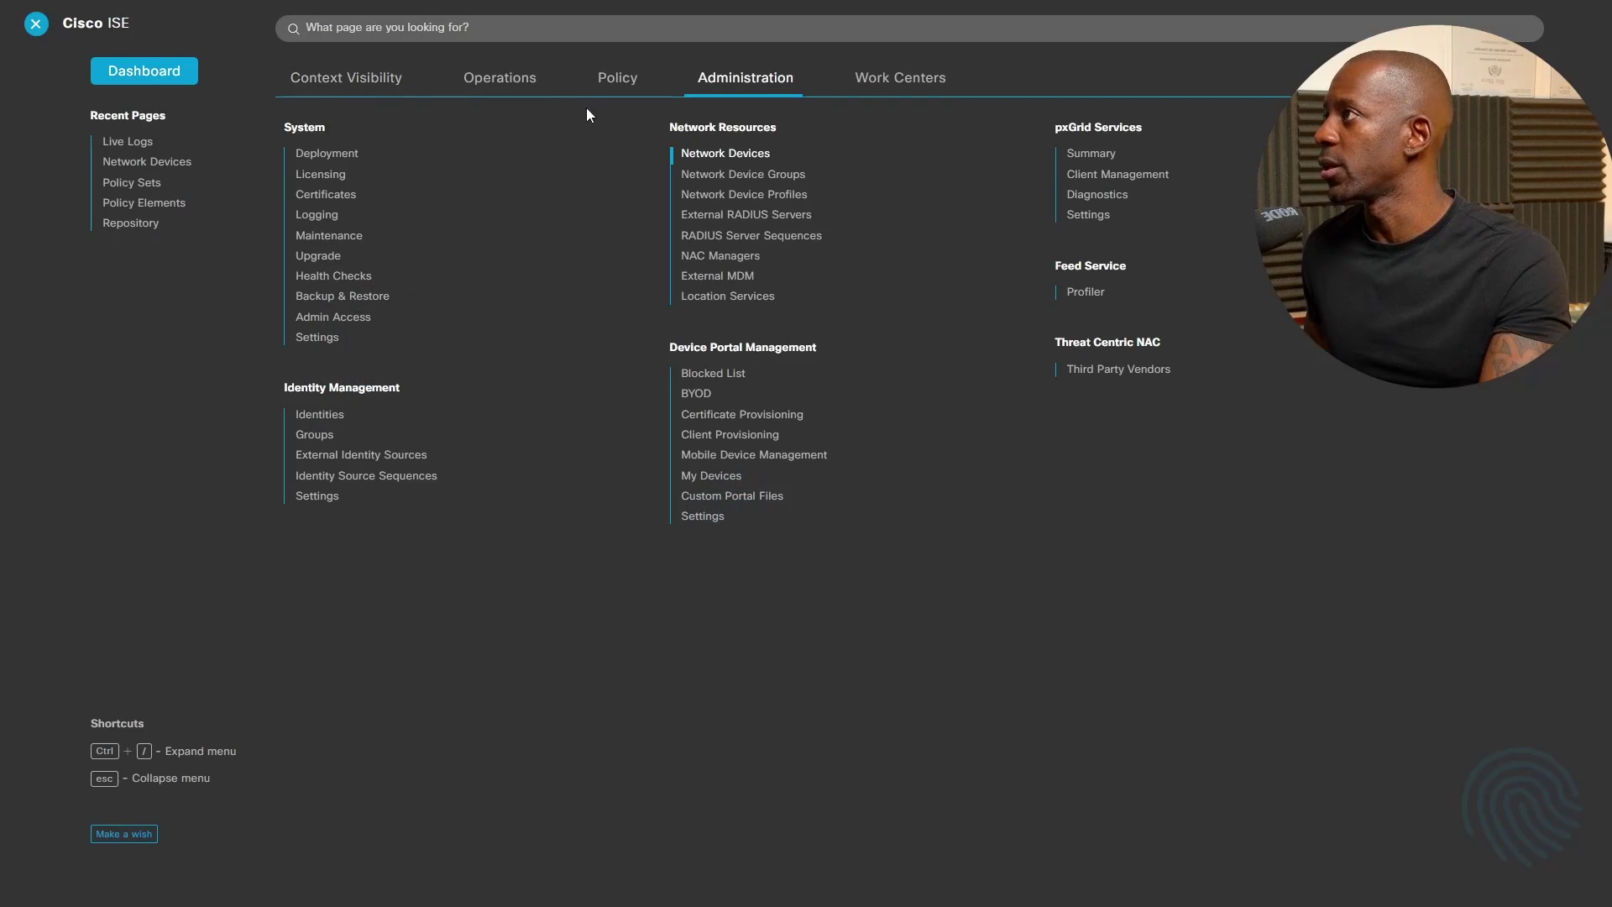
mouse_move(514, 82)
left_click(320, 156)
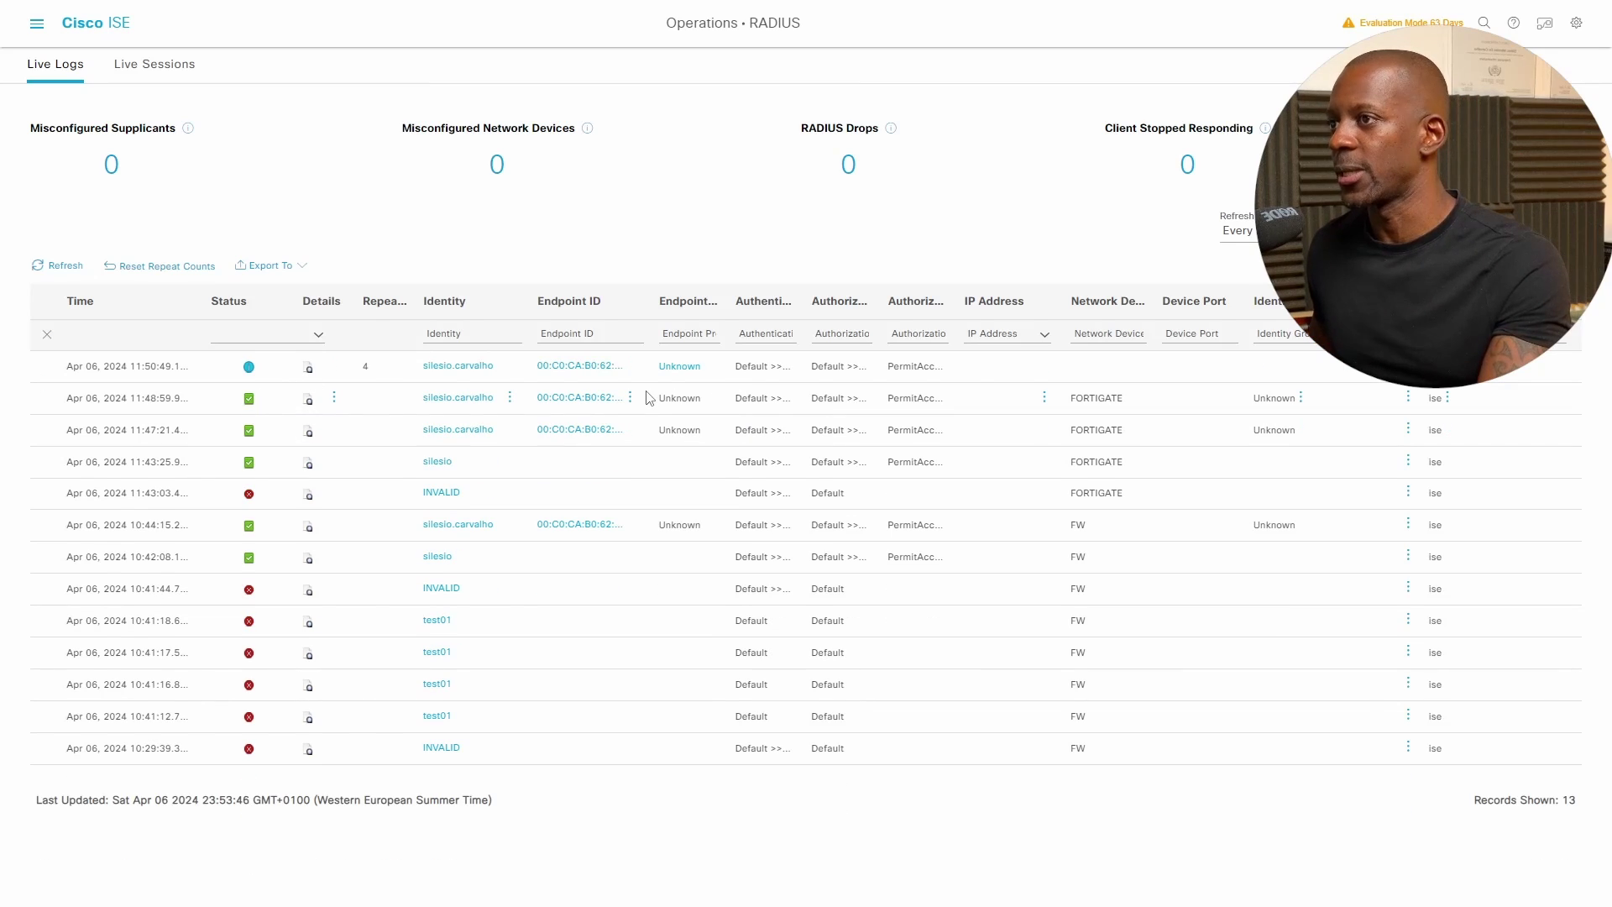
- In FortiGate's WiFi Clients list, select the win10 laptop on WIFI_EMPLOYEE and view its details
key("alt+Tab")
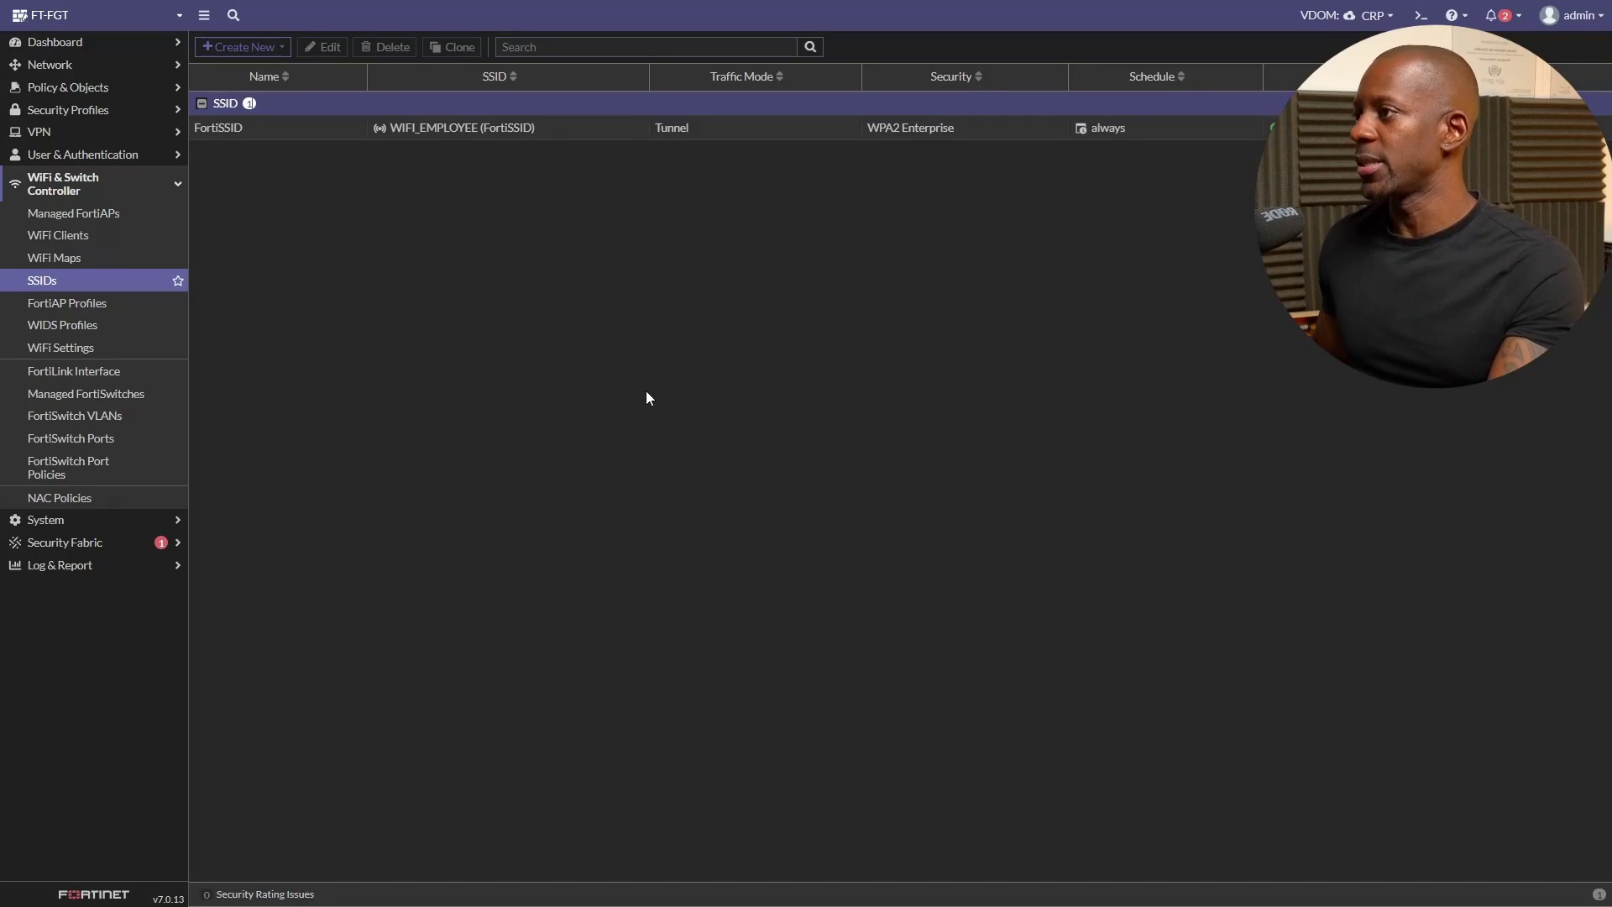
left_click(107, 235)
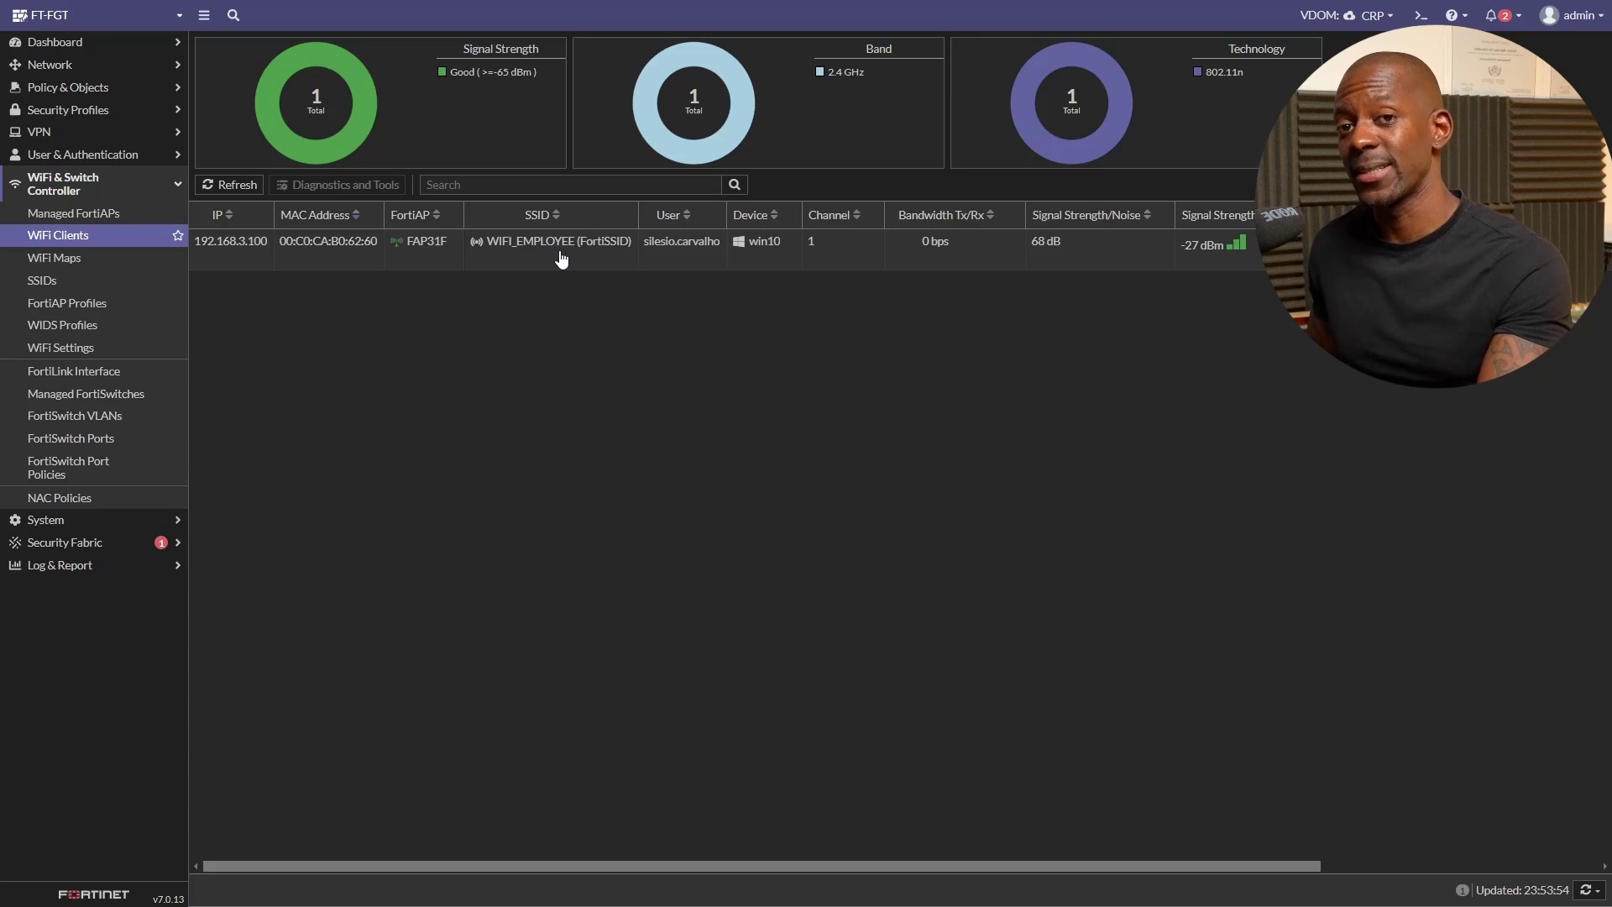
mouse_move(560, 257)
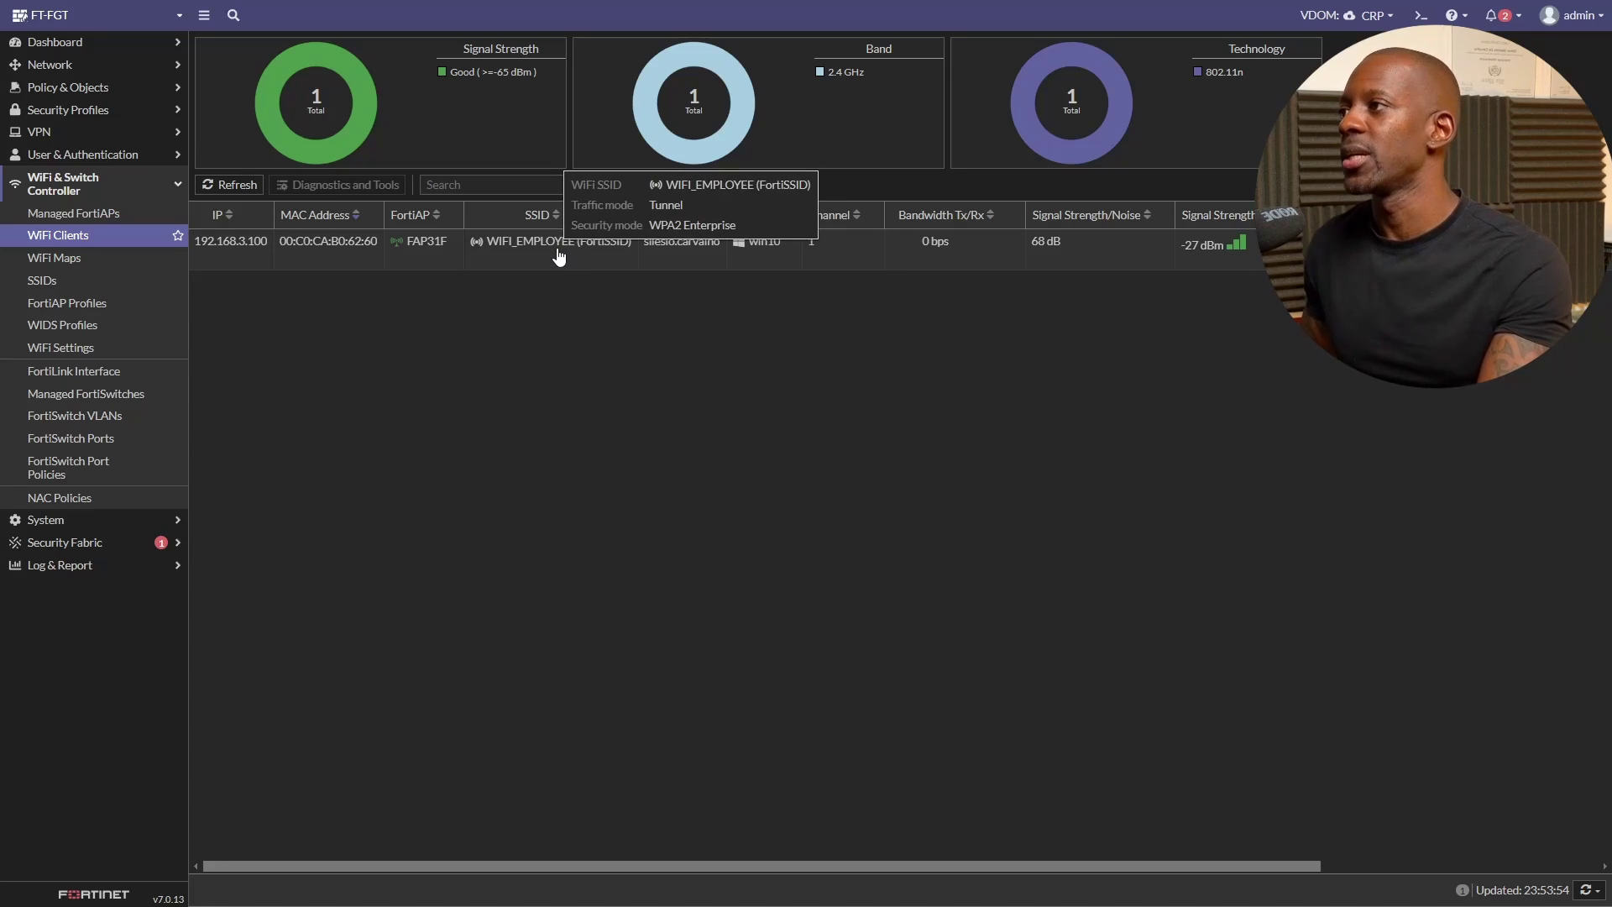
left_click(690, 257)
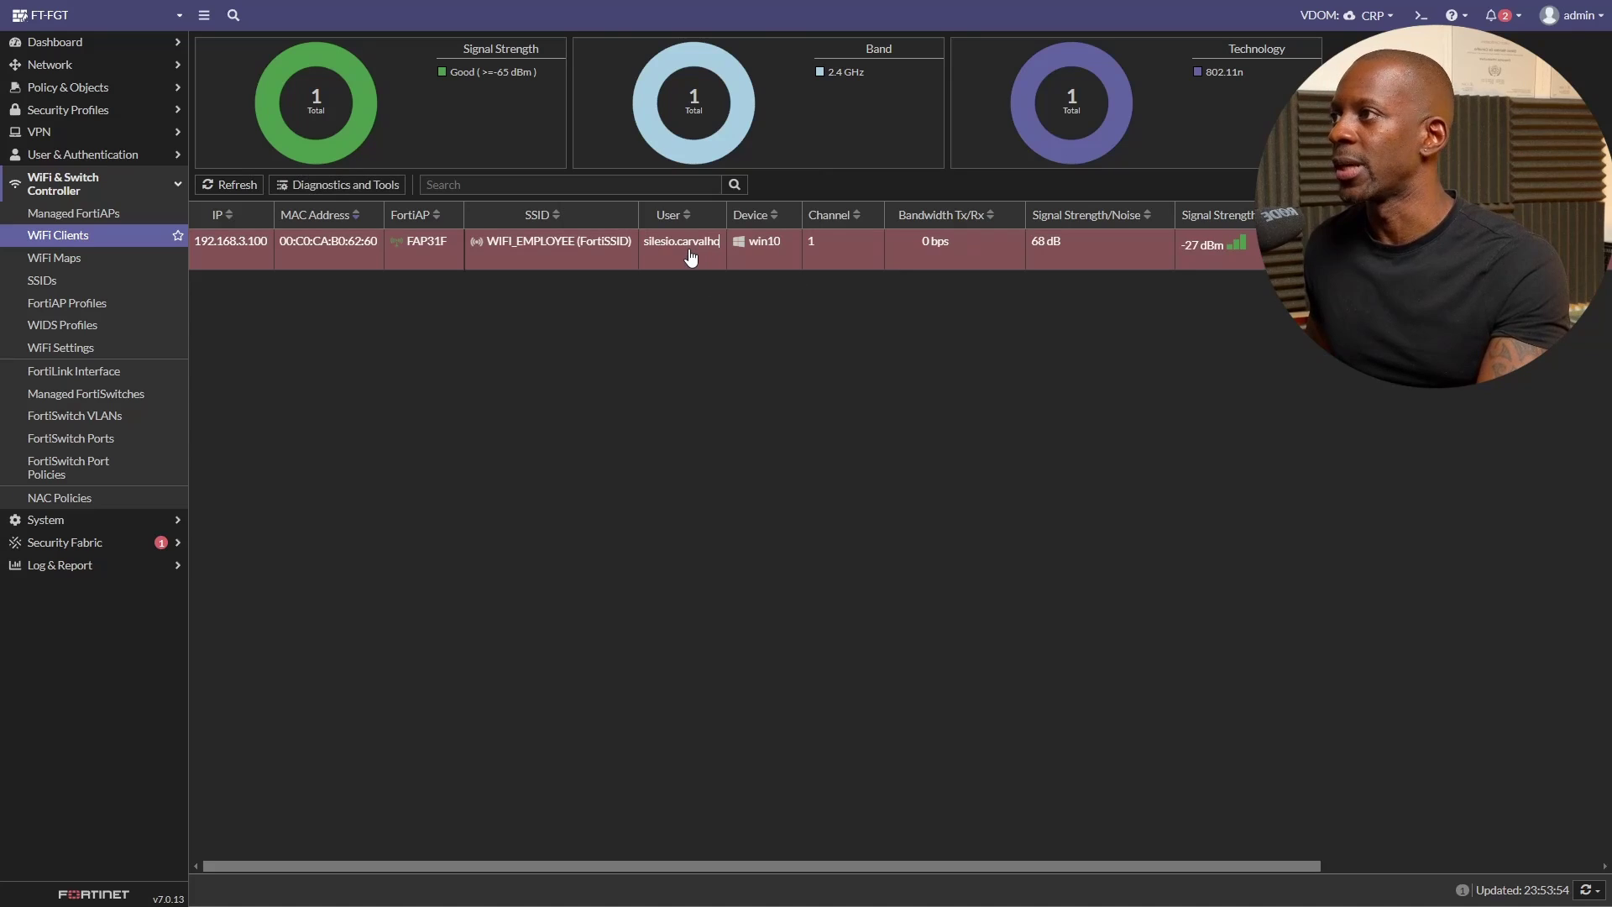
left_click(766, 248)
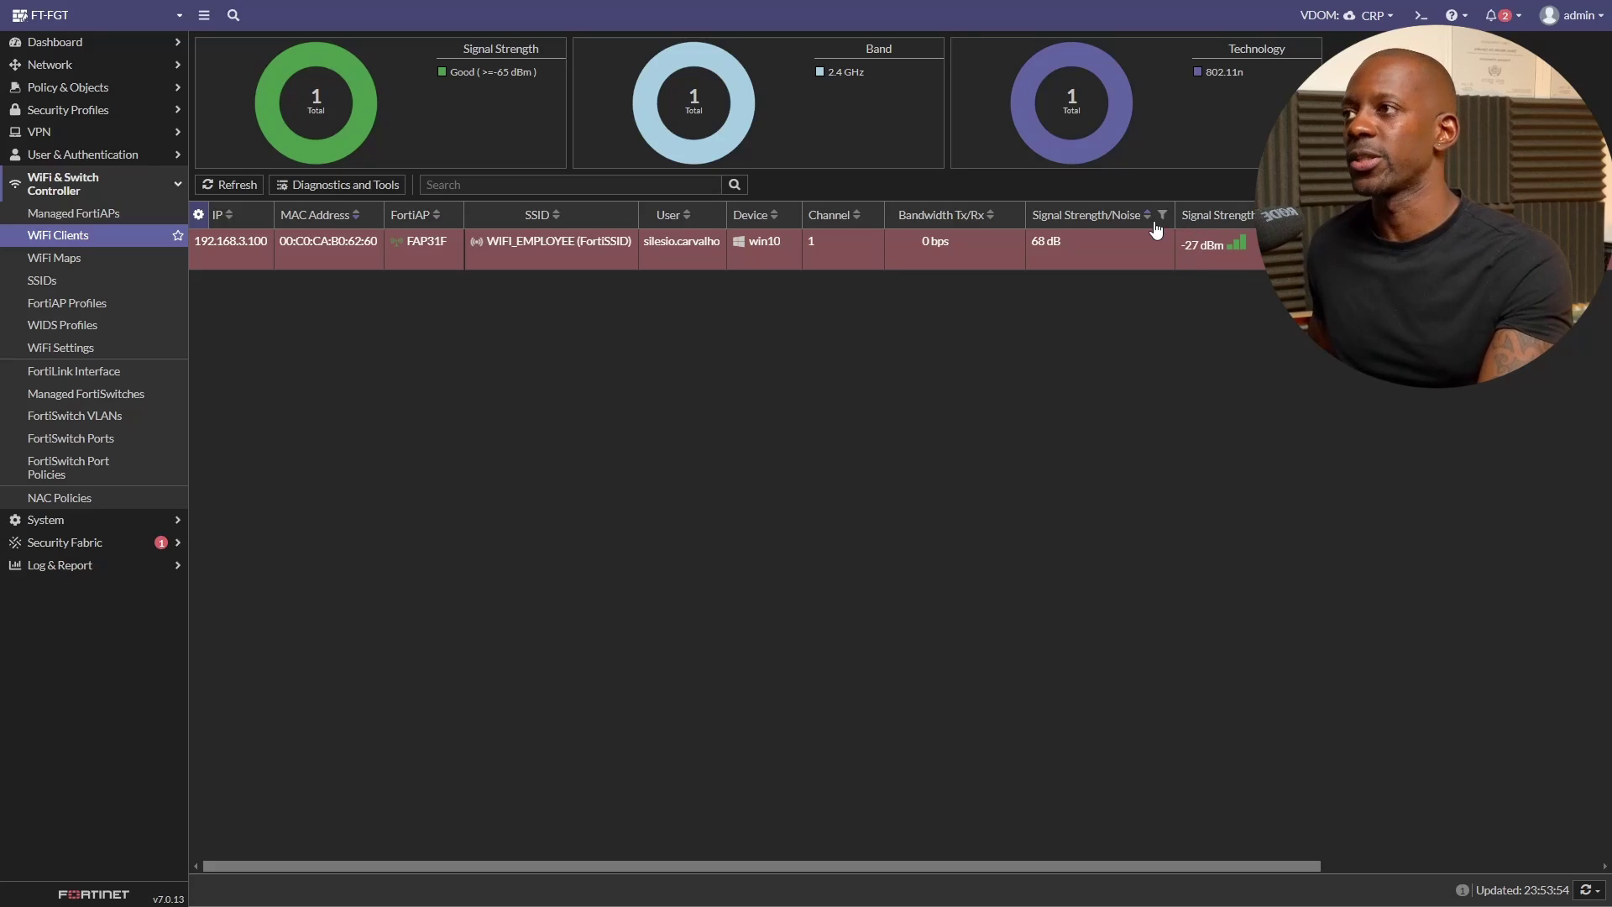
- Open Diagnostics and Tools for win10 and review its Applications, Destinations, Policies and Logs
right_click(352, 256)
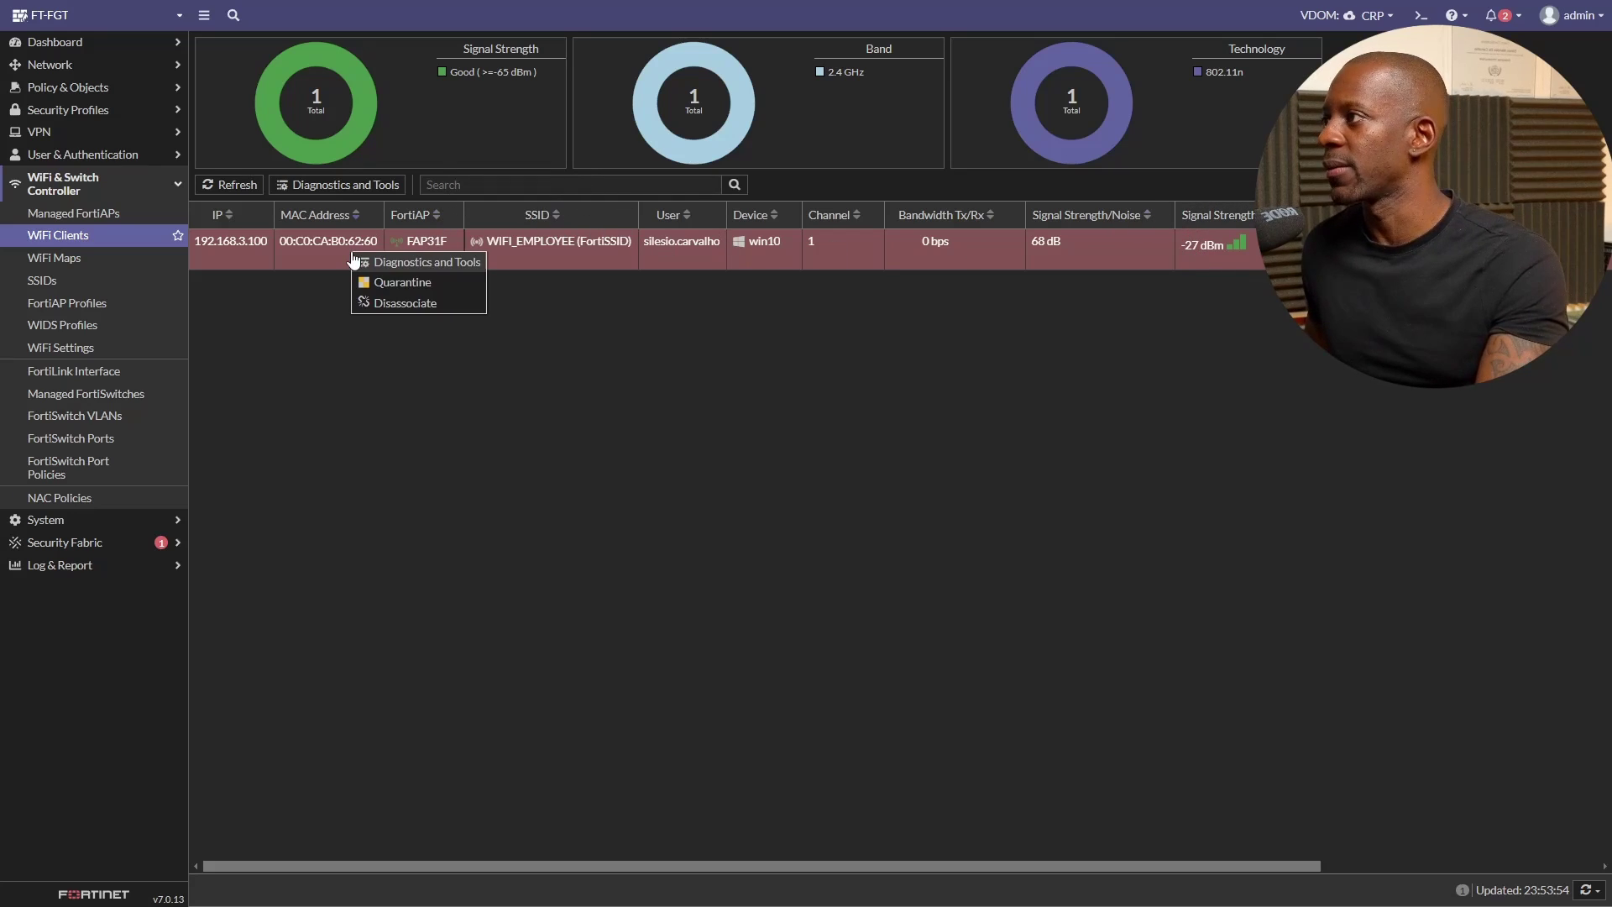
left_click(446, 269)
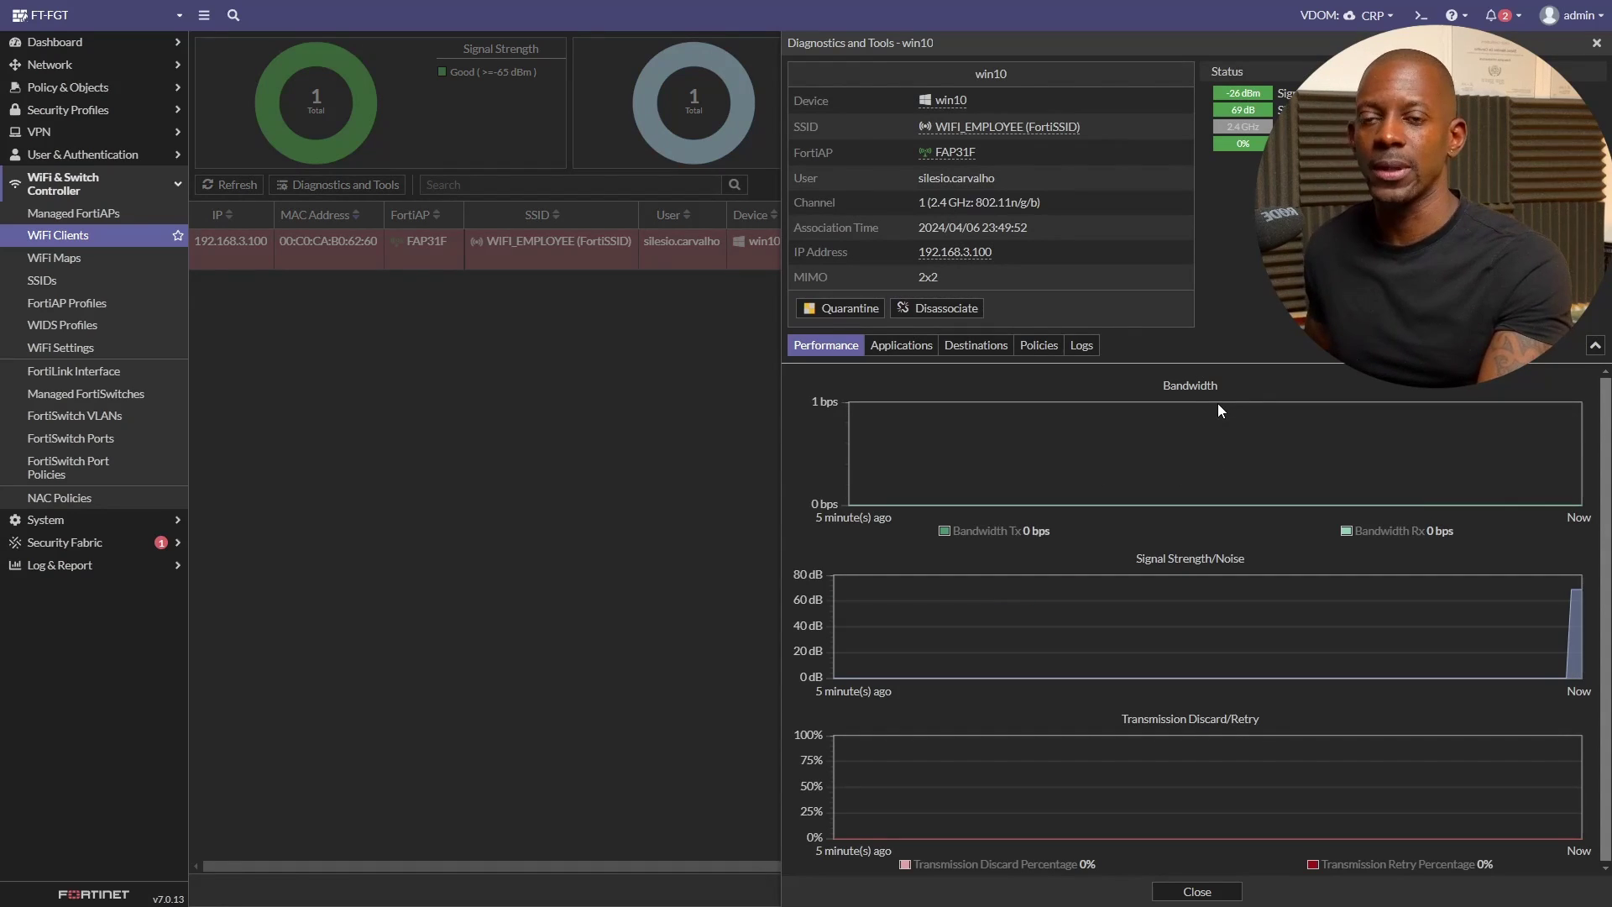
left_click(911, 347)
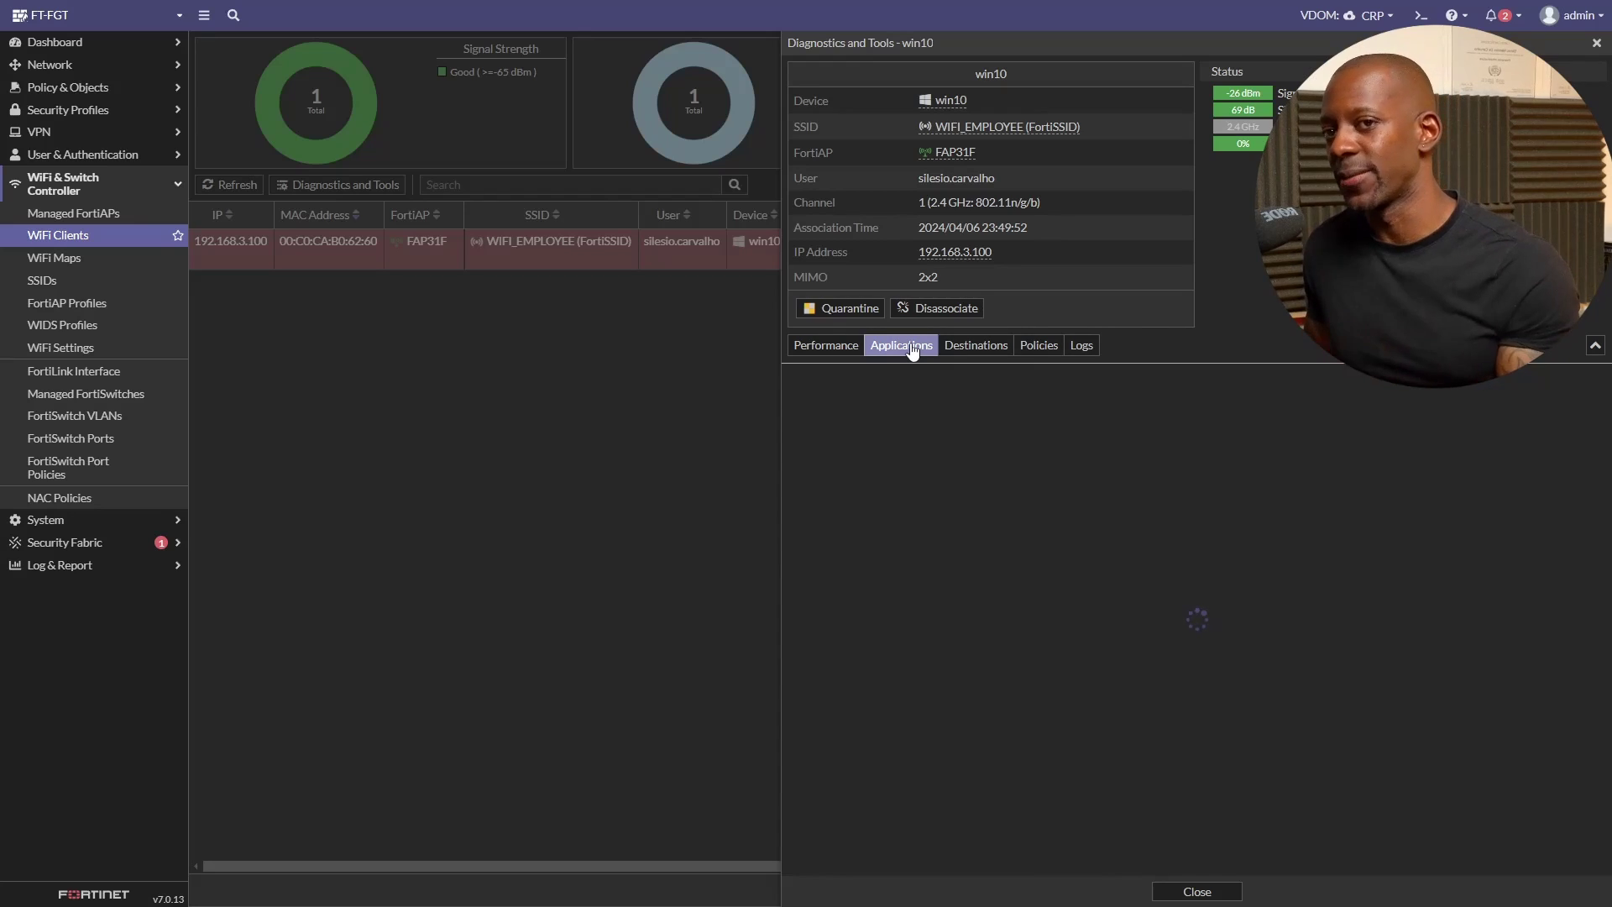
left_click(976, 350)
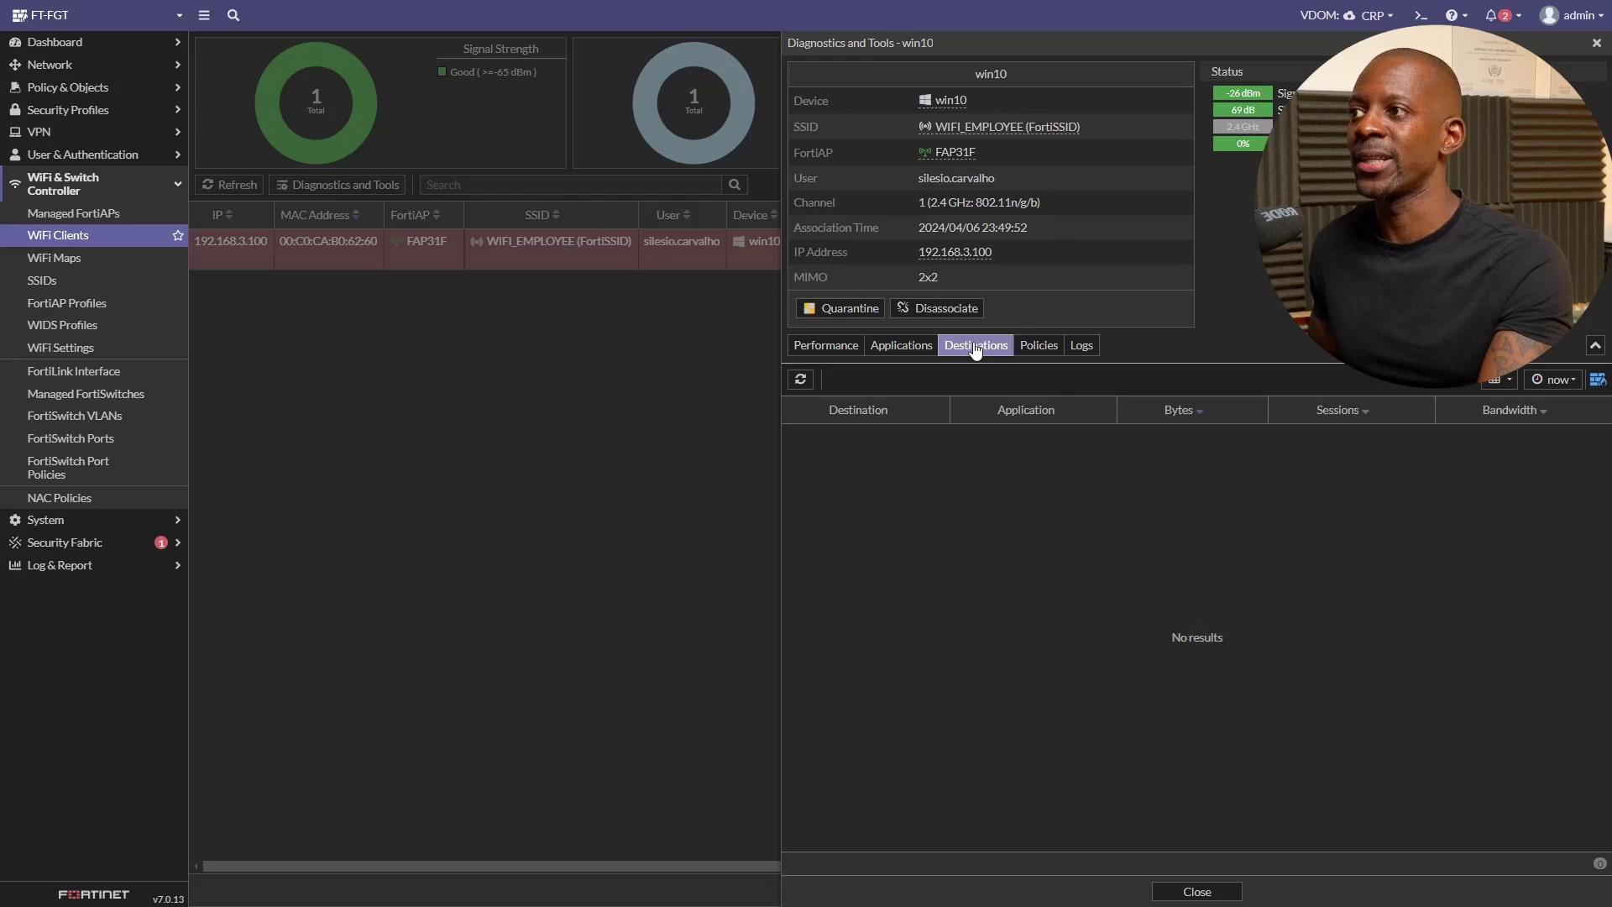
left_click(1046, 351)
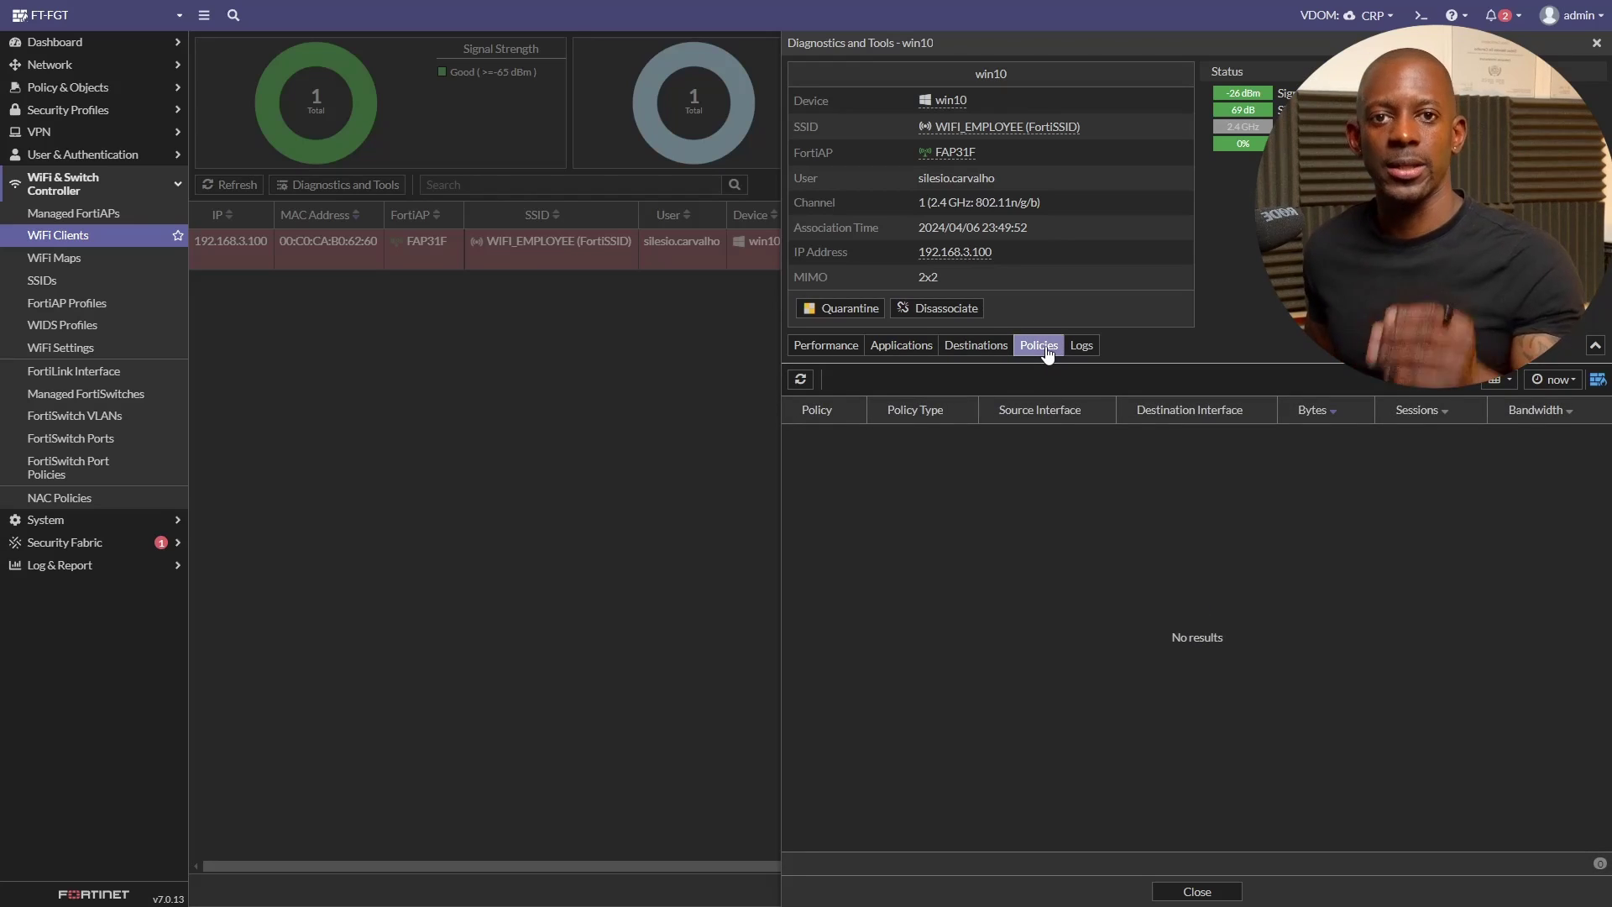
left_click(1080, 348)
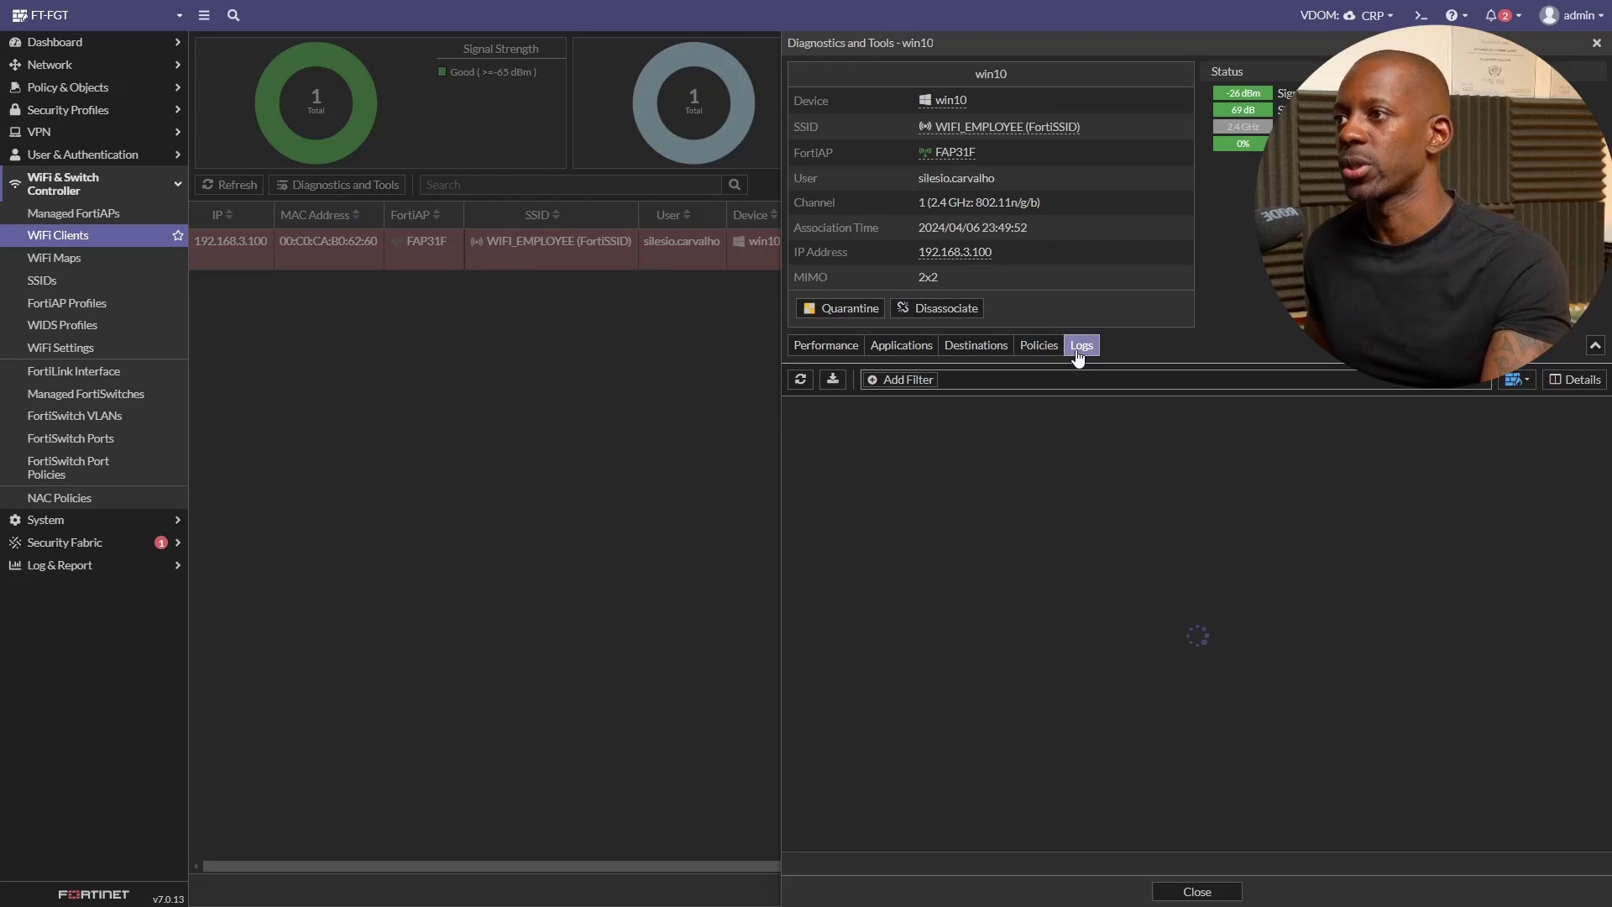